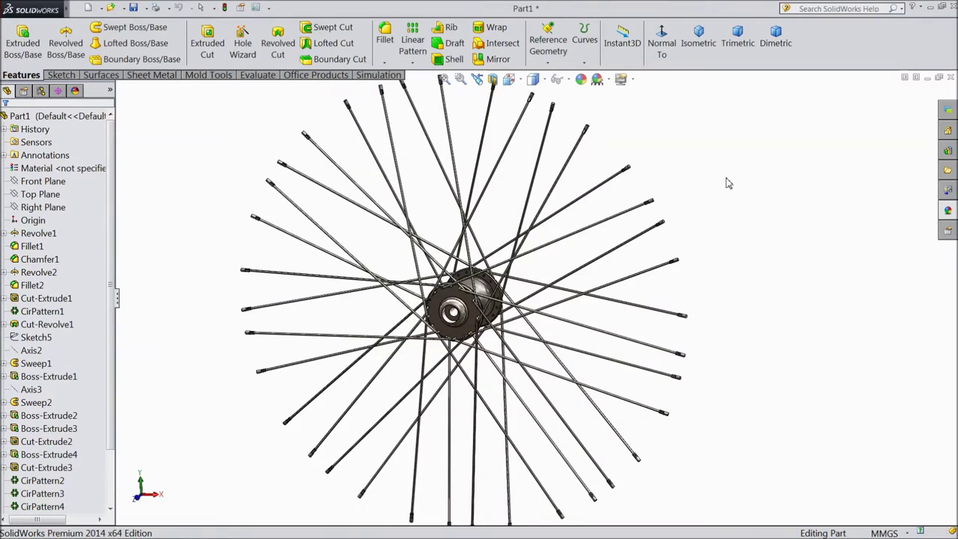
- Orbit the wheel edge-on, switch to Hidden Lines Visible, and start a sketch on Top Plane
mouse_move(728, 183)
middle_down()
mouse_move(723, 163)
mouse_move(712, 173)
middle_up()
scroll(591, 249, down, 2)
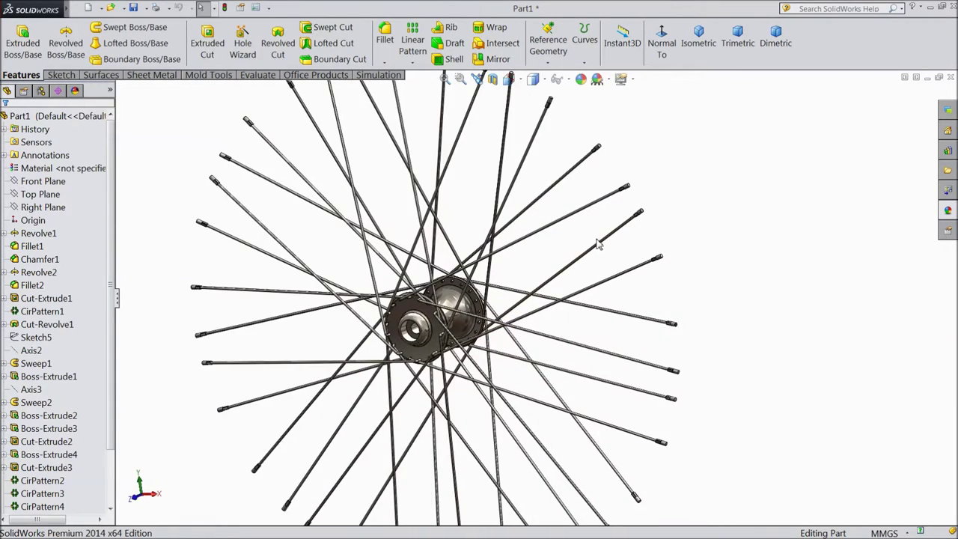
mouse_move(664, 235)
middle_down()
mouse_move(633, 241)
mouse_move(650, 239)
mouse_move(633, 225)
mouse_move(588, 244)
mouse_move(659, 227)
mouse_move(665, 214)
mouse_move(661, 252)
middle_up()
scroll(571, 288, up, 1)
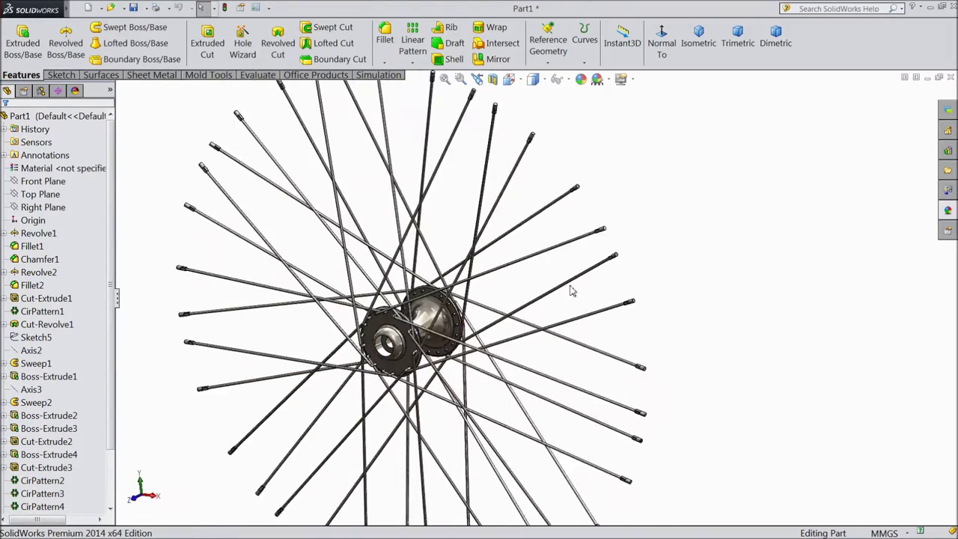
scroll(508, 296, up, 1)
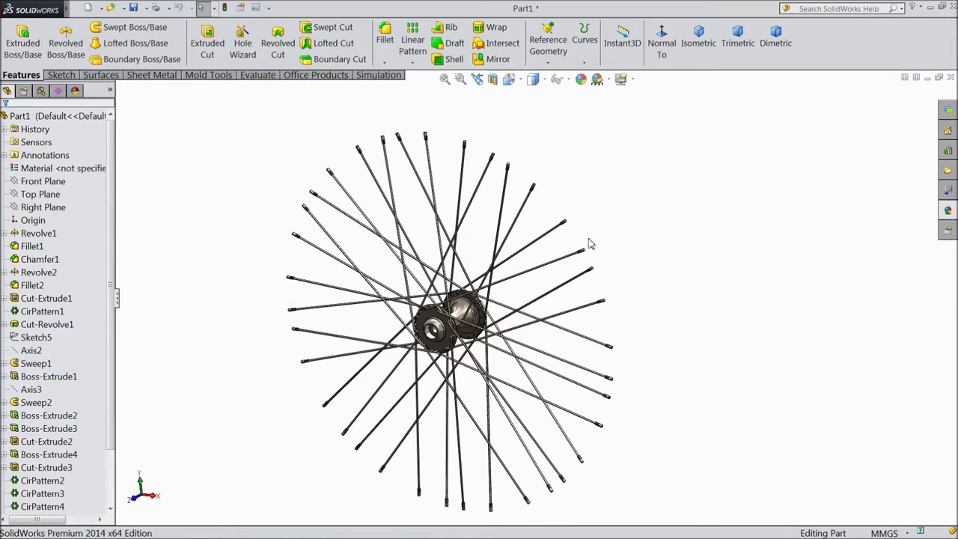
click(546, 80)
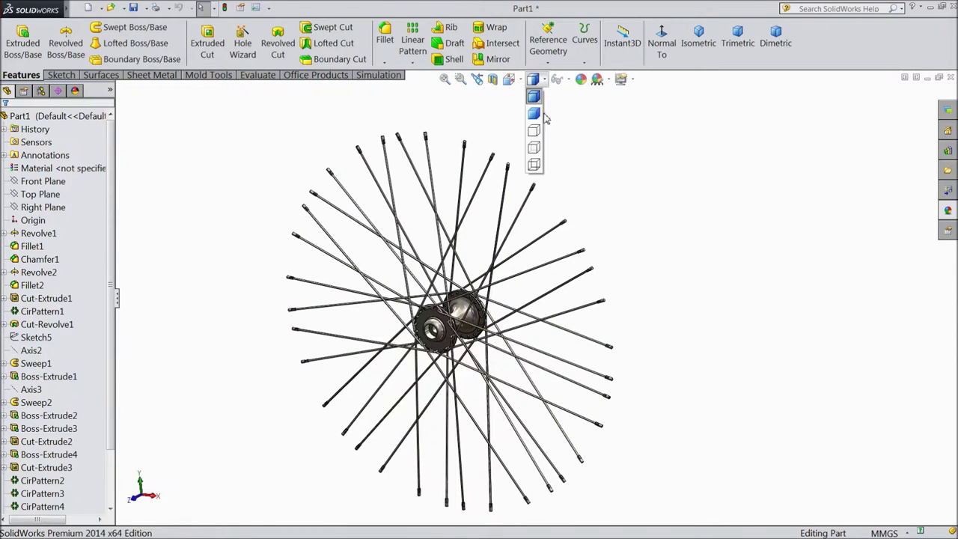
click(533, 148)
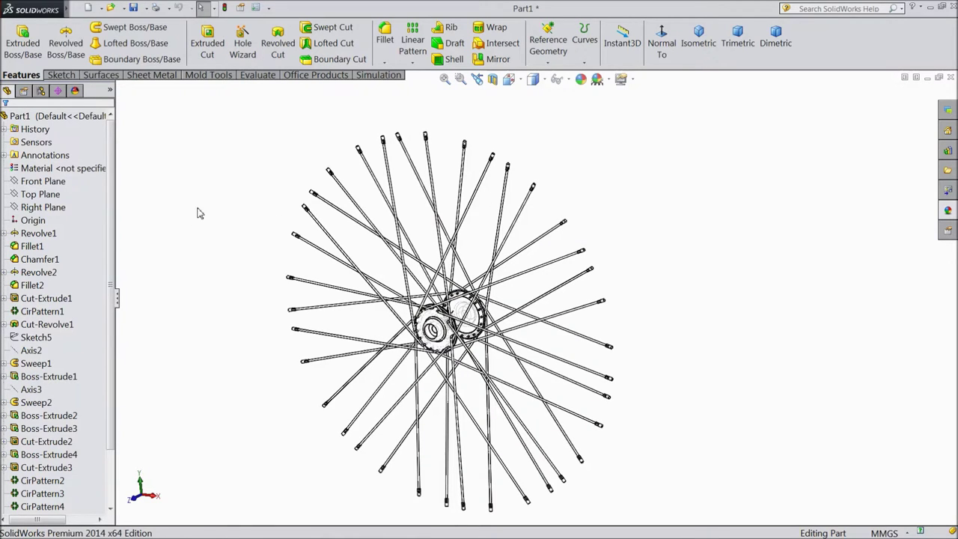
click(44, 196)
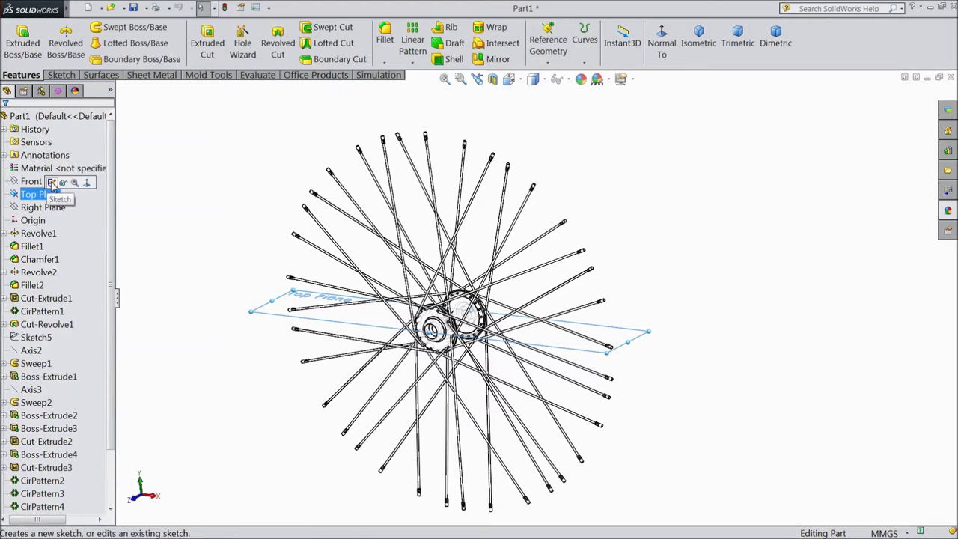
click(50, 182)
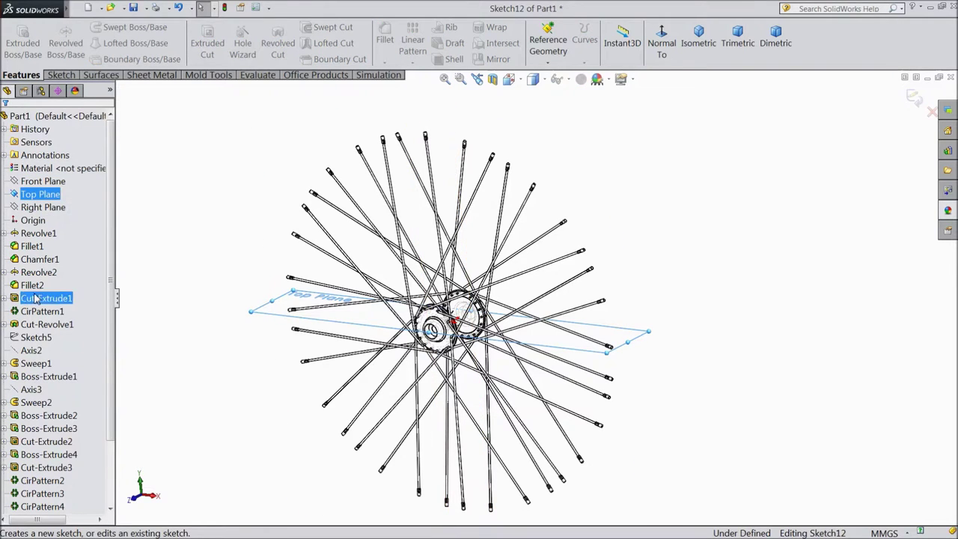
- Show rim sketch Sketch5 and convert its spoke-end point into the new sketch
click(31, 341)
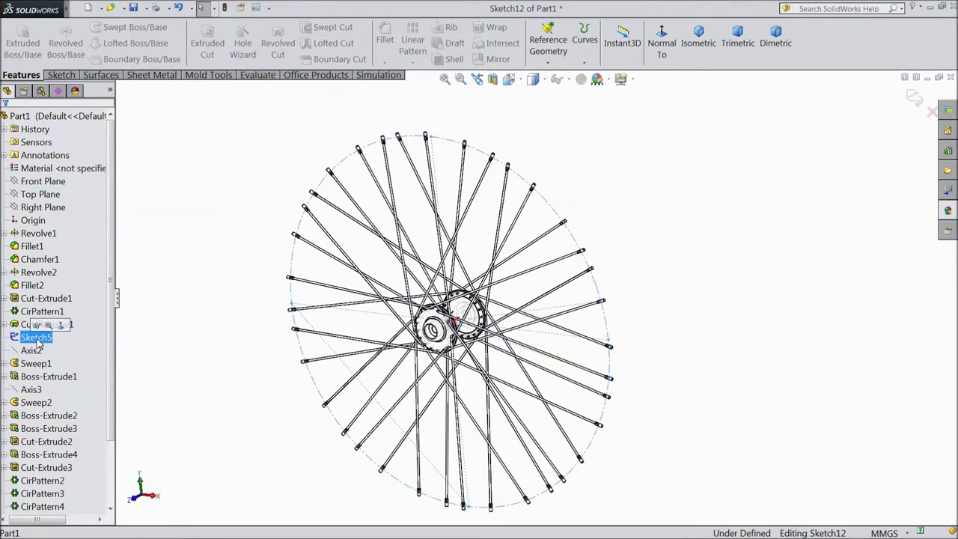
click(36, 326)
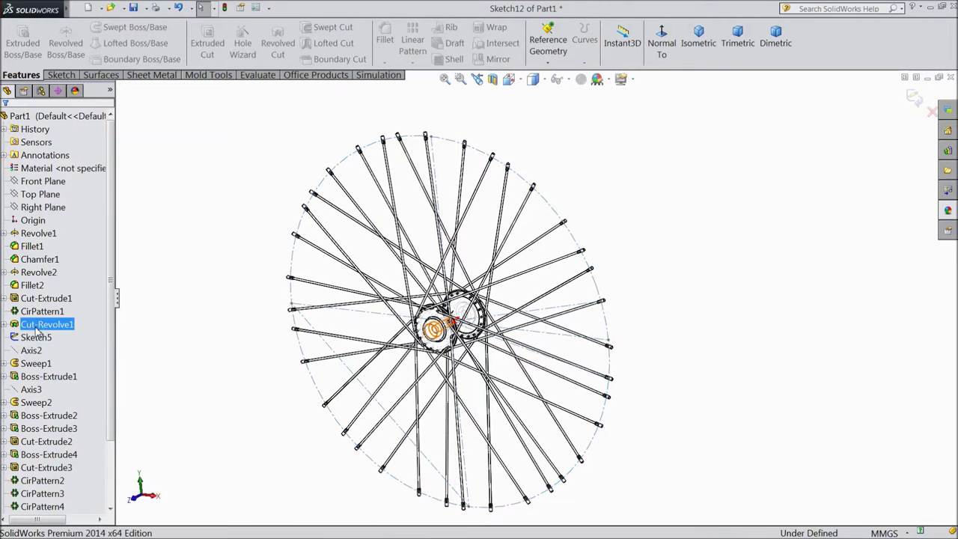
scroll(369, 350, down, 1)
scroll(322, 318, down, 1)
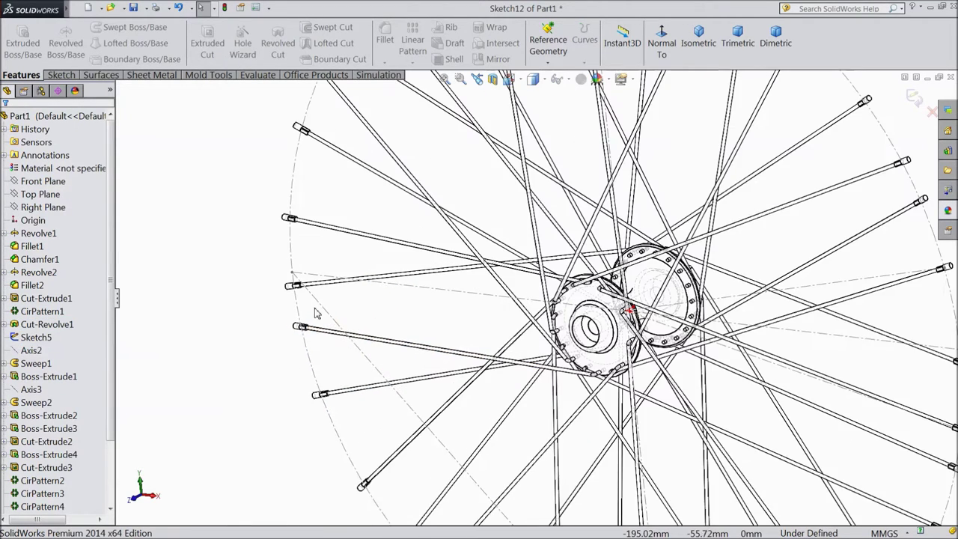
scroll(358, 305, down, 1)
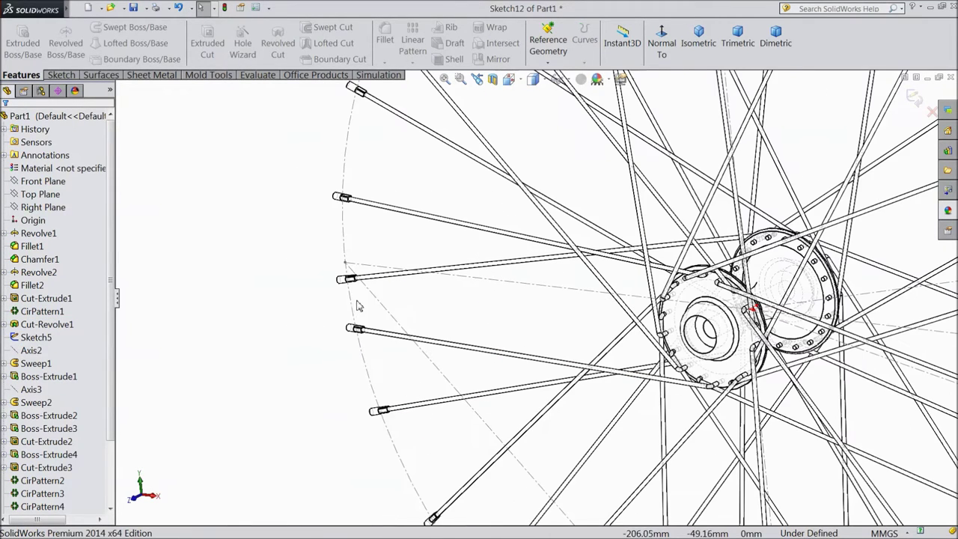
click(345, 263)
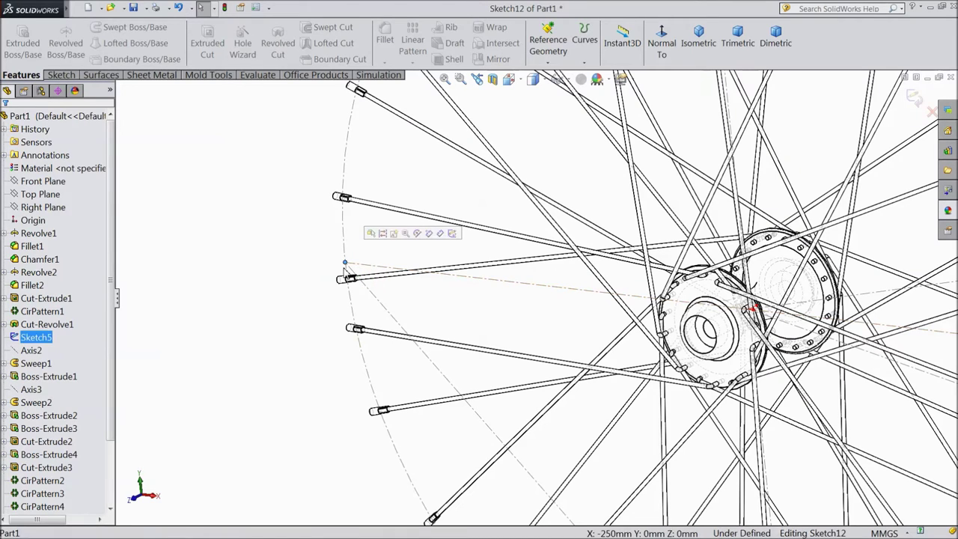
click(62, 74)
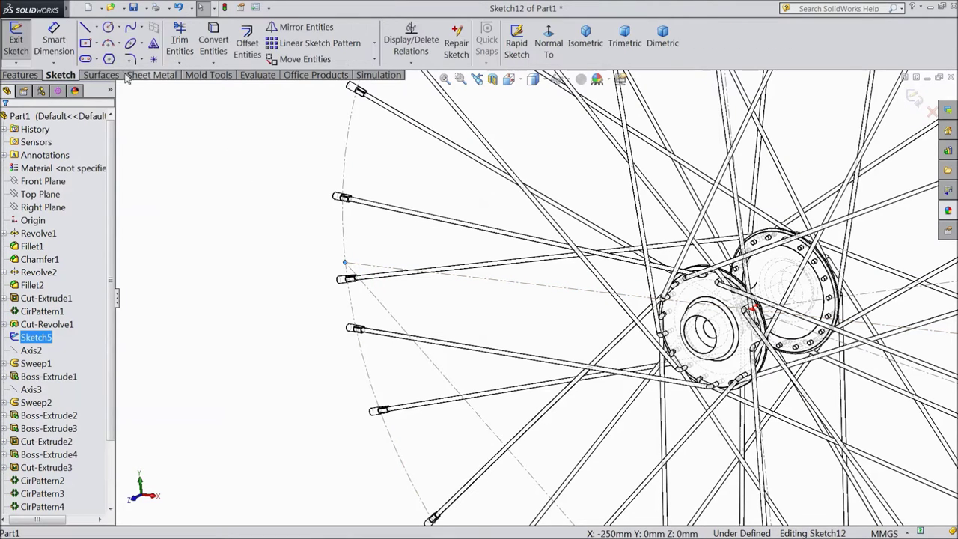
click(213, 47)
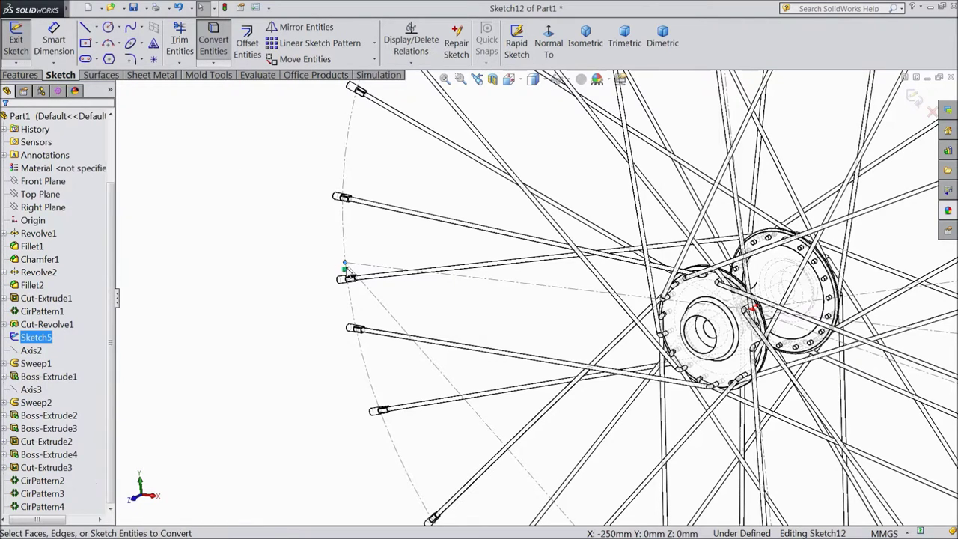
scroll(350, 270, down, 2)
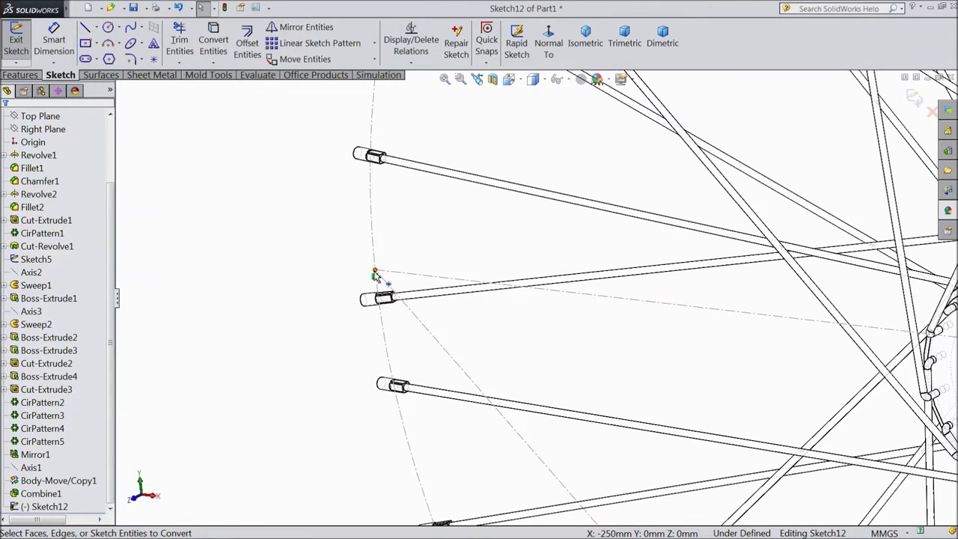
key(f)
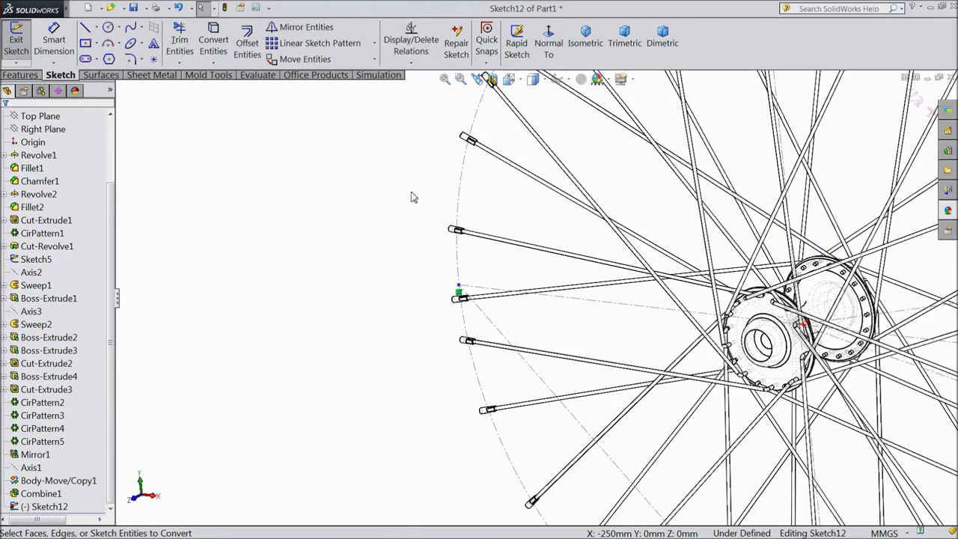
- View the sketch face-on, zoom in on the copied spoke-end point, and start the Line tool
click(552, 45)
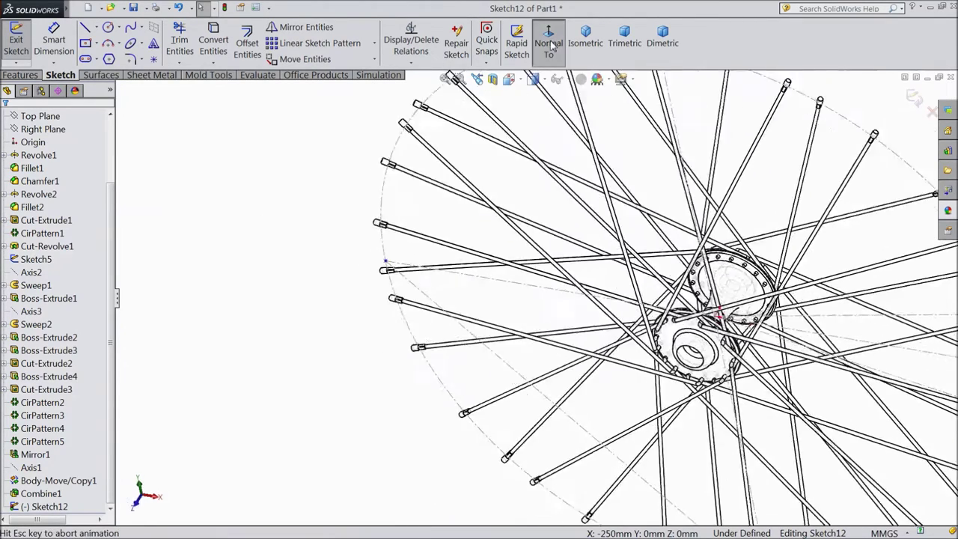
scroll(344, 321, down, 3)
scroll(313, 330, down, 3)
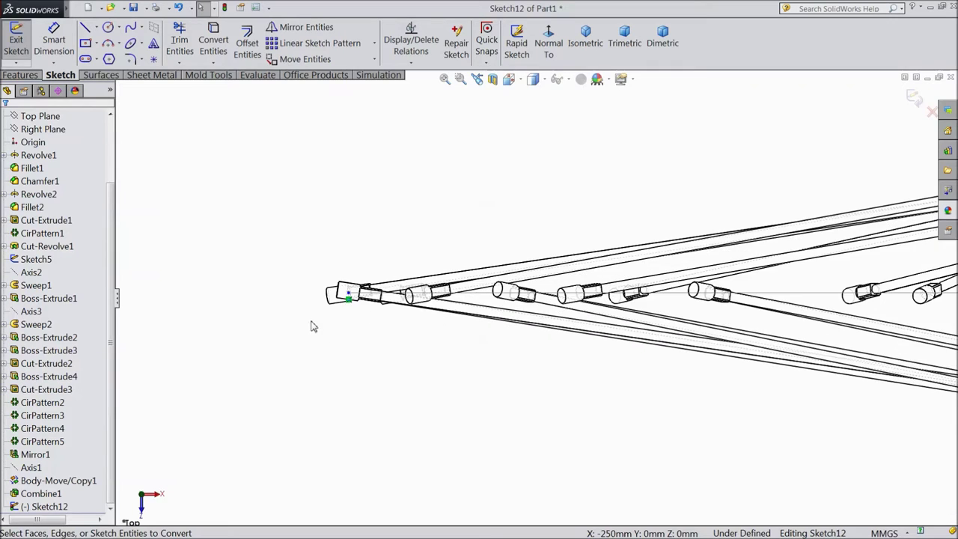
scroll(349, 315, down, 3)
scroll(396, 295, down, 3)
scroll(397, 294, down, 2)
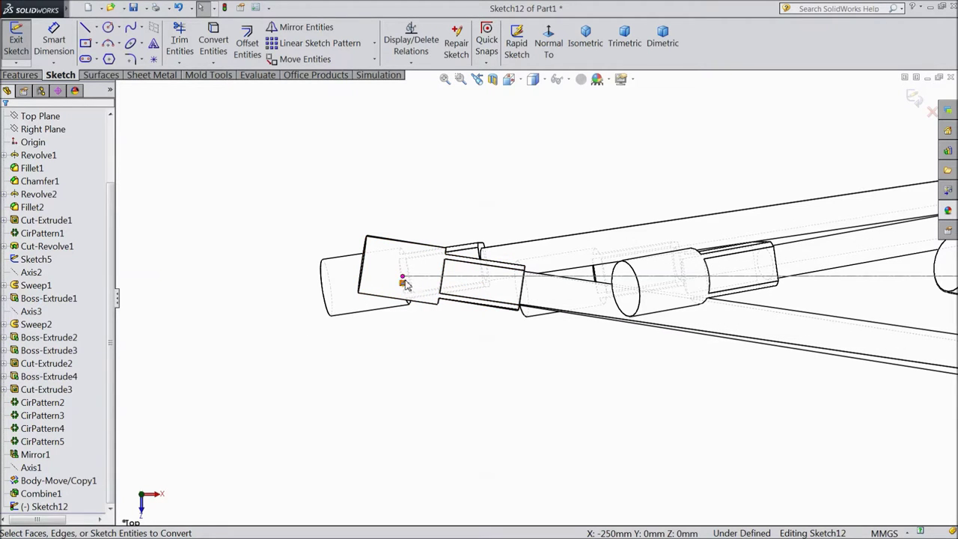
click(95, 29)
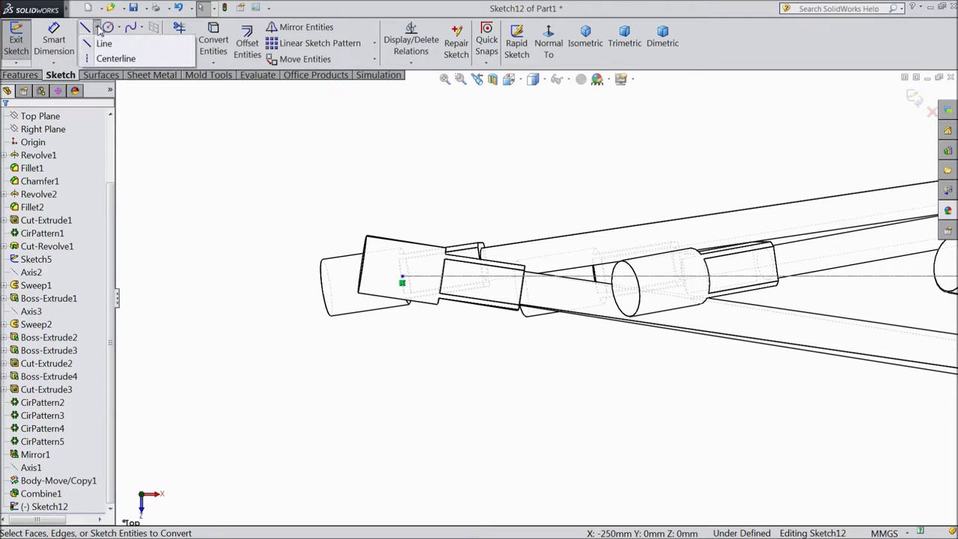
click(102, 44)
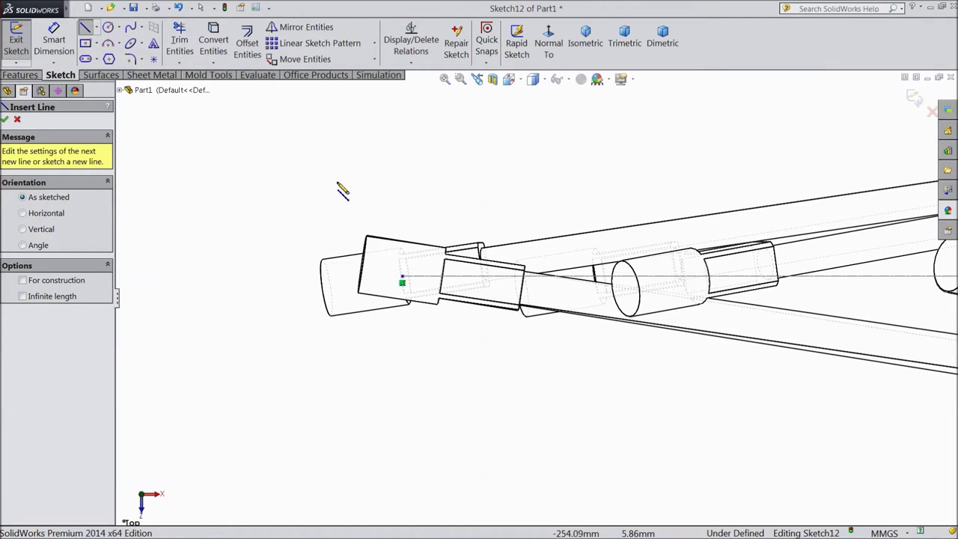
- Draw a vertical line through the copied point and make the point its midpoint
click(404, 144)
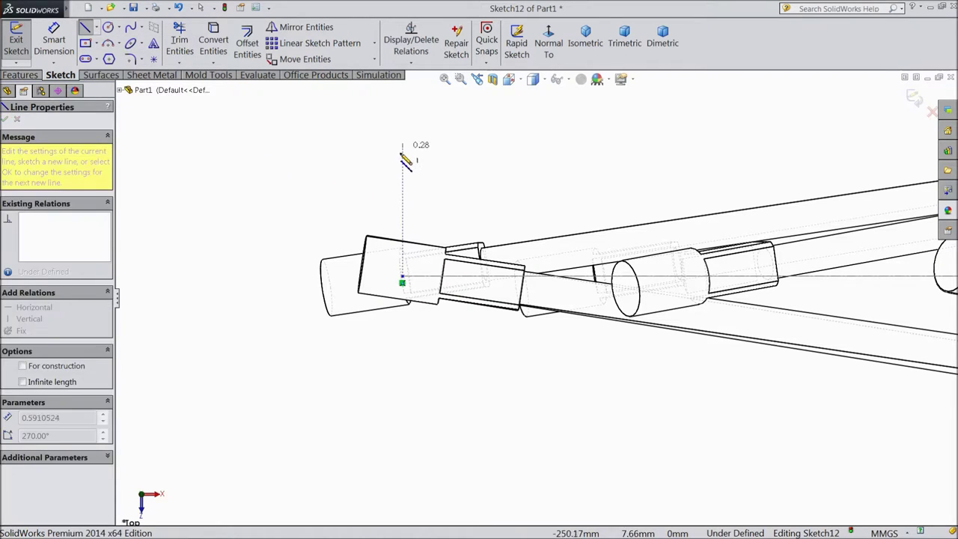
click(403, 388)
right_click(443, 376)
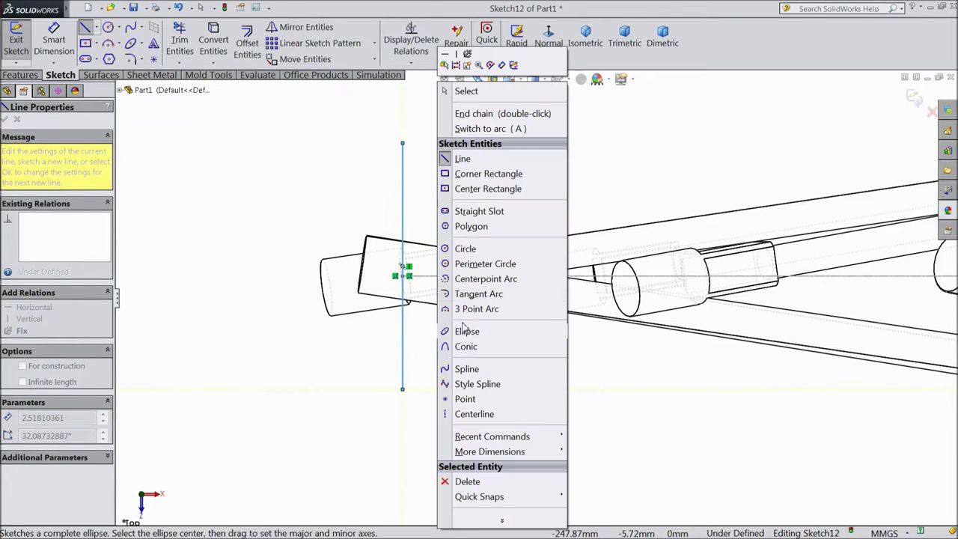
click(458, 158)
click(405, 279)
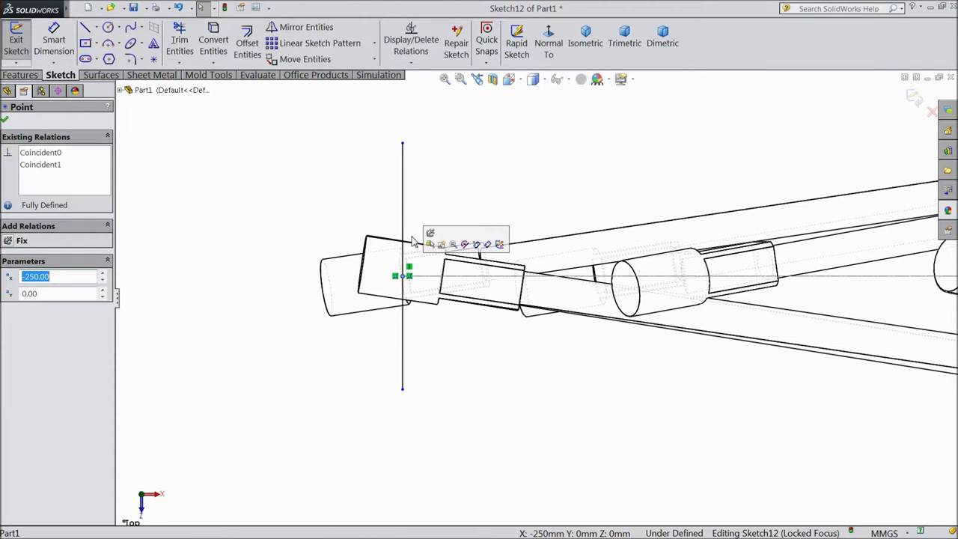
ctrl+click(404, 232)
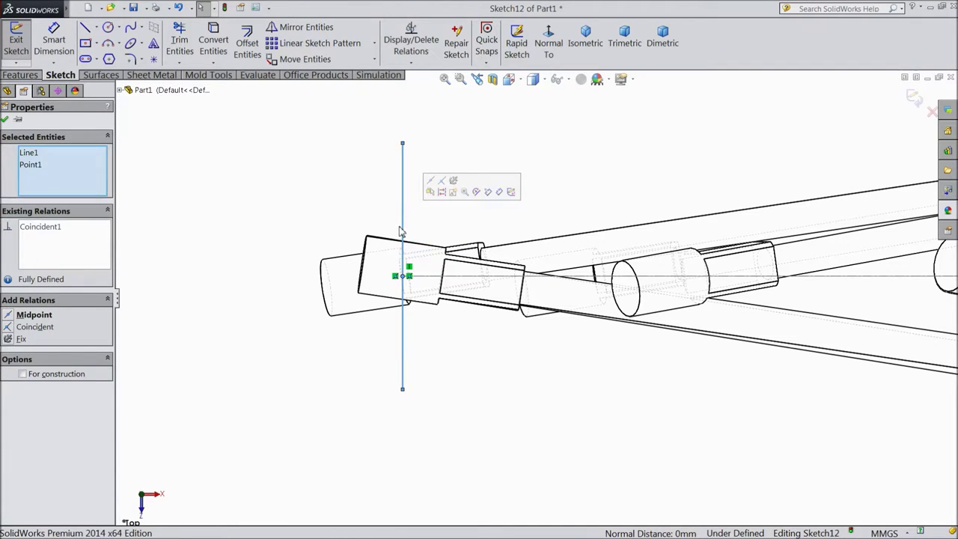
click(432, 182)
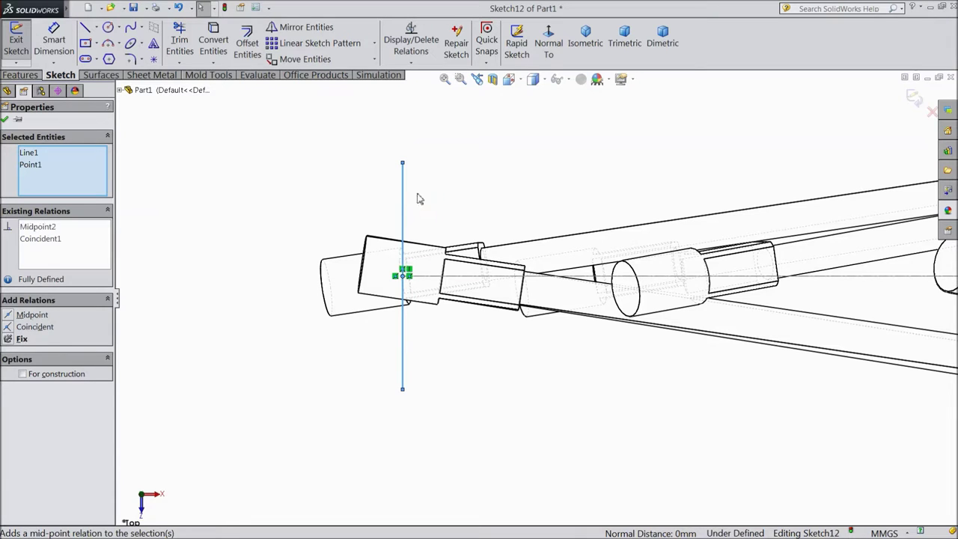
- Dimension the vertical line to a length of 19
click(54, 41)
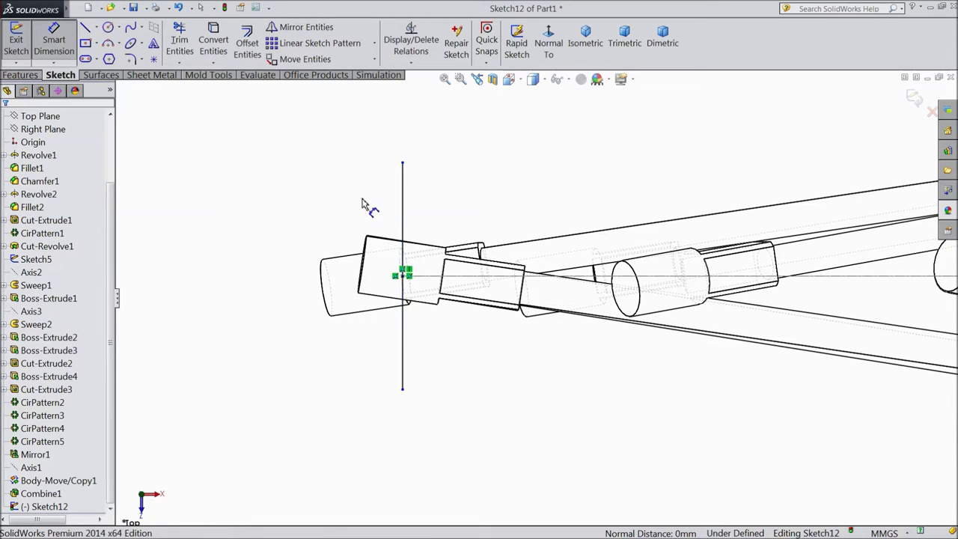
click(404, 212)
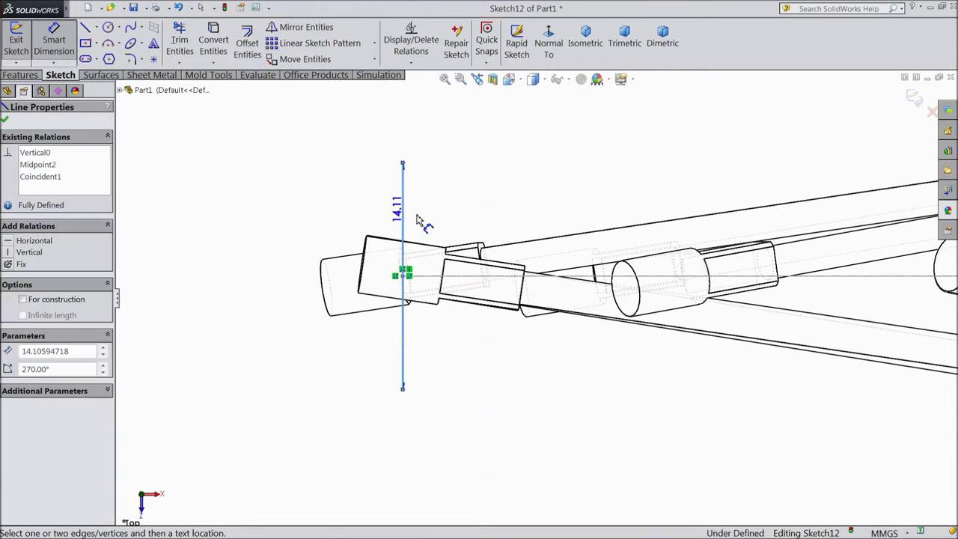
click(463, 216)
text(19)
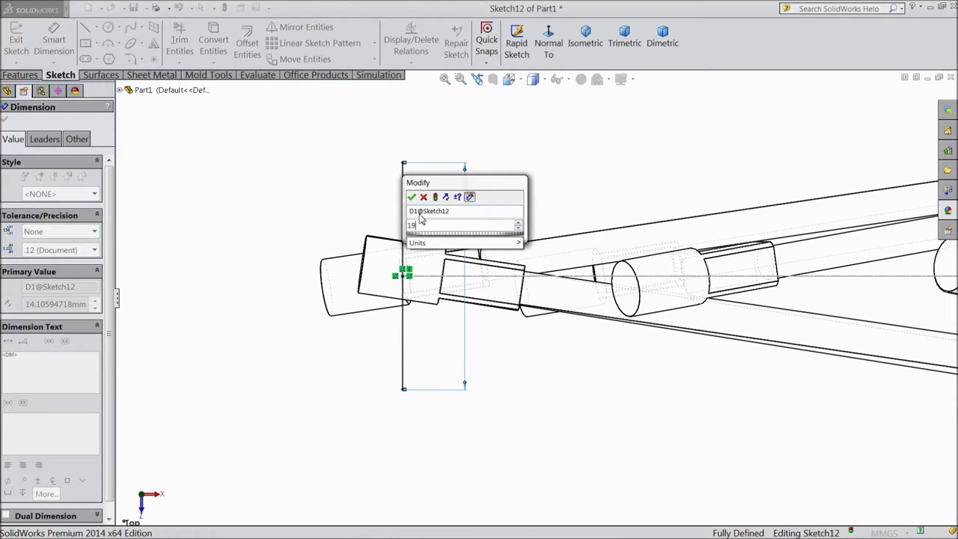
click(412, 198)
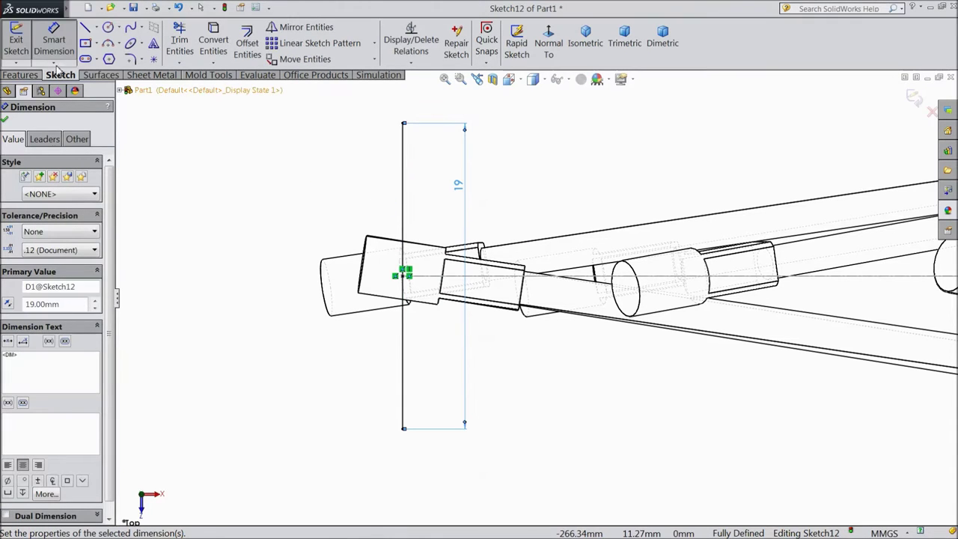
click(85, 28)
- Sketch the profile leftward from the 19 line's base: base line, upright, two bumps, flat runs
scroll(352, 329, up, 1)
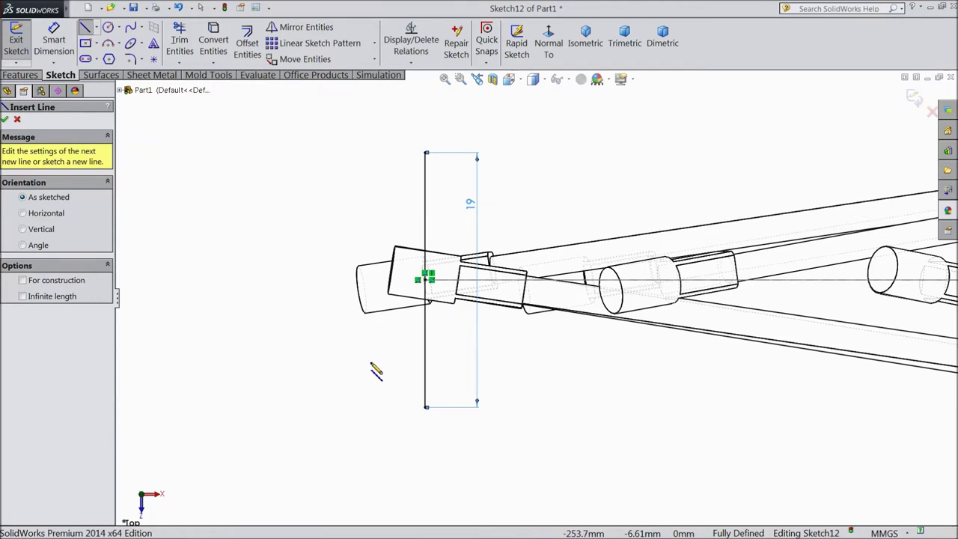
scroll(369, 391, up, 1)
scroll(344, 370, down, 2)
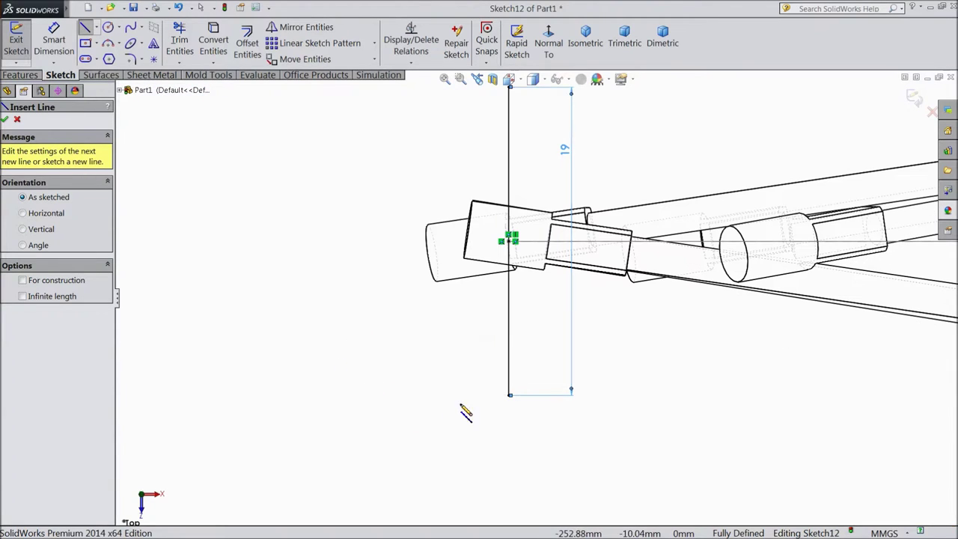
click(509, 395)
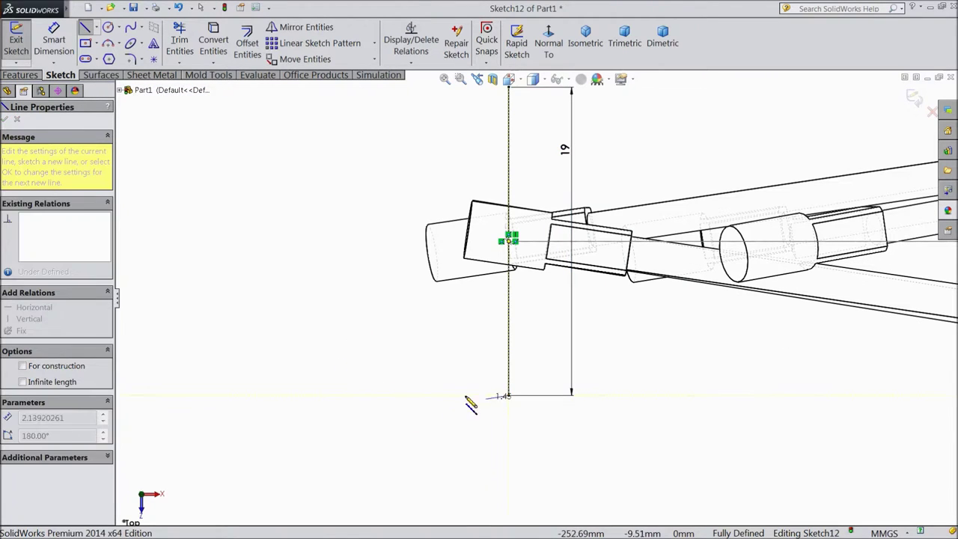
click(184, 395)
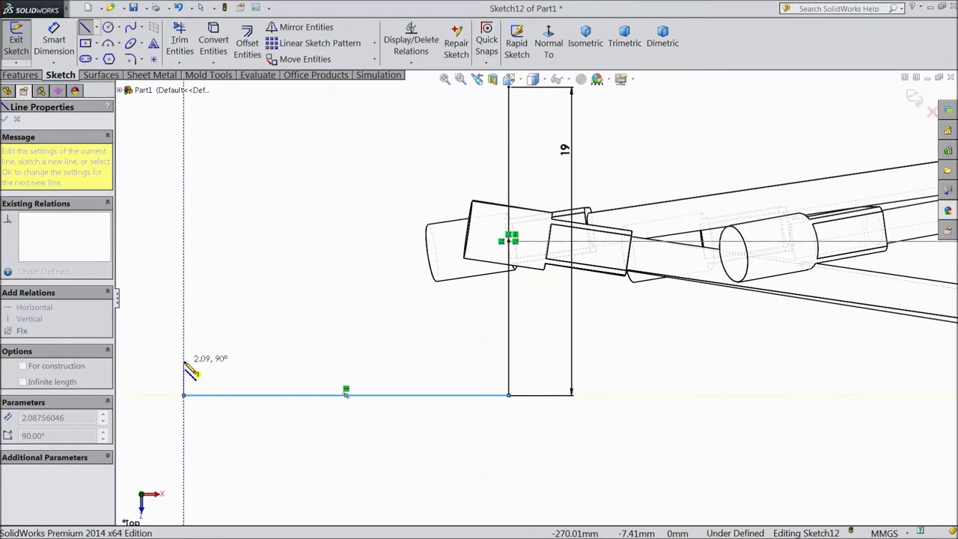
click(184, 369)
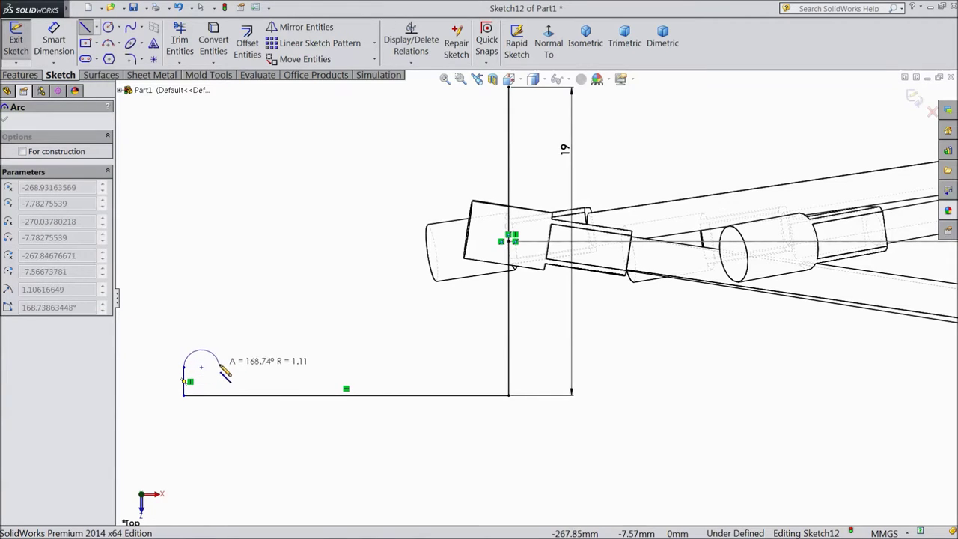
click(228, 367)
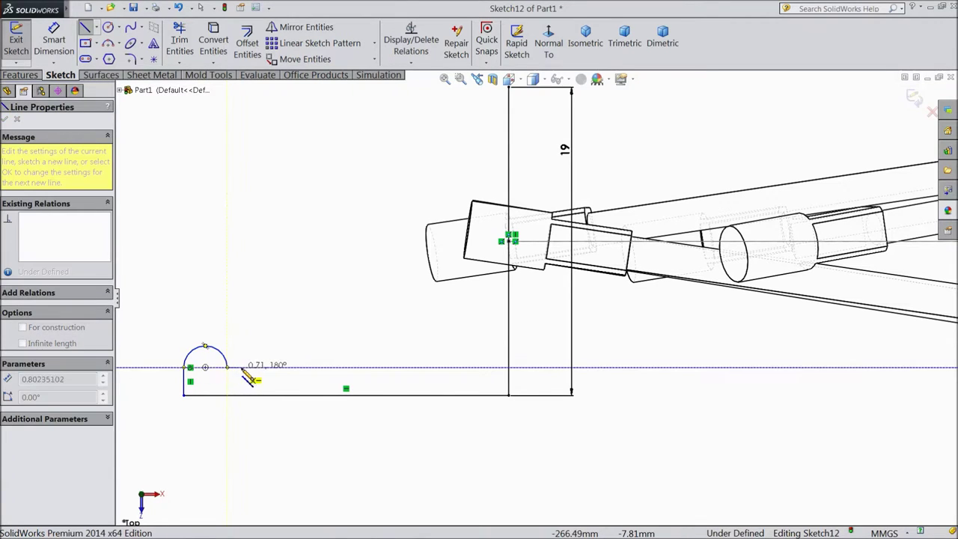
click(277, 367)
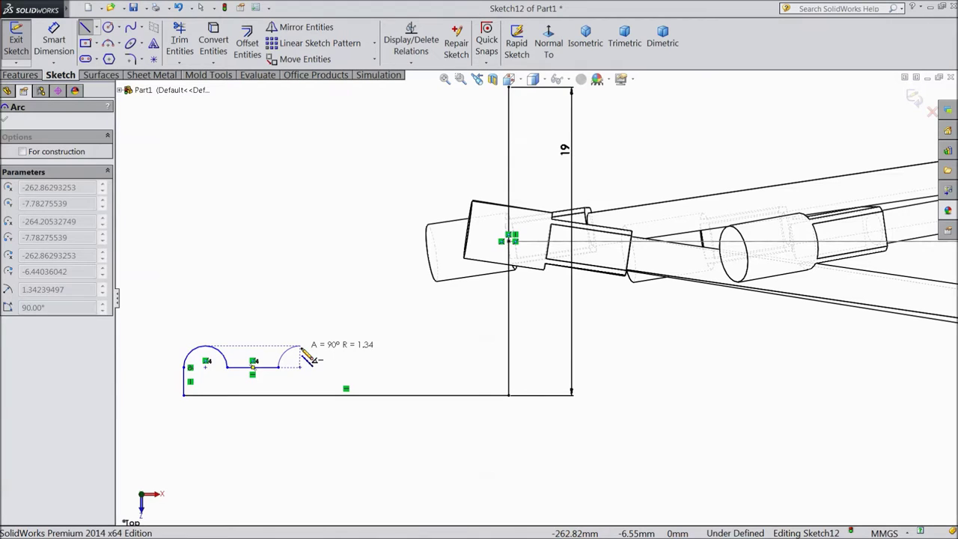
click(301, 347)
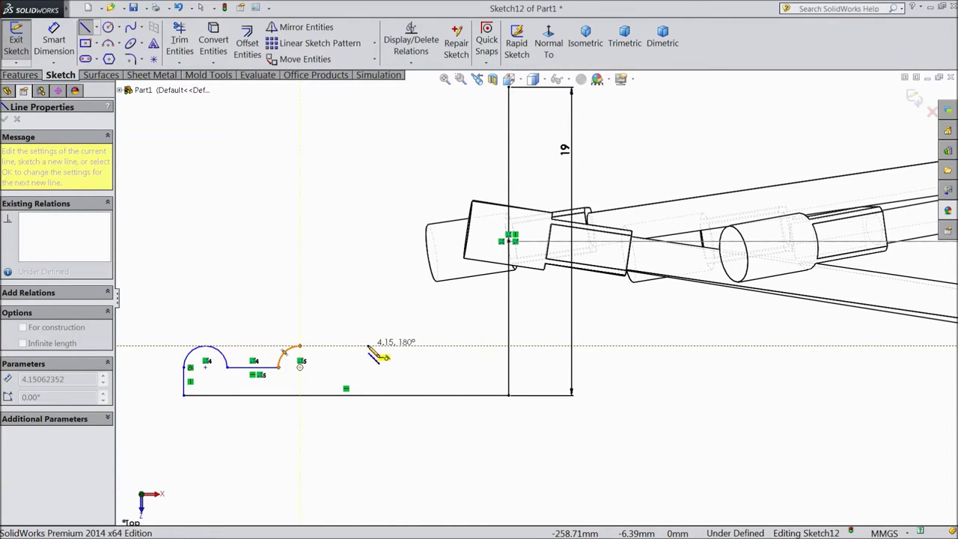
click(368, 346)
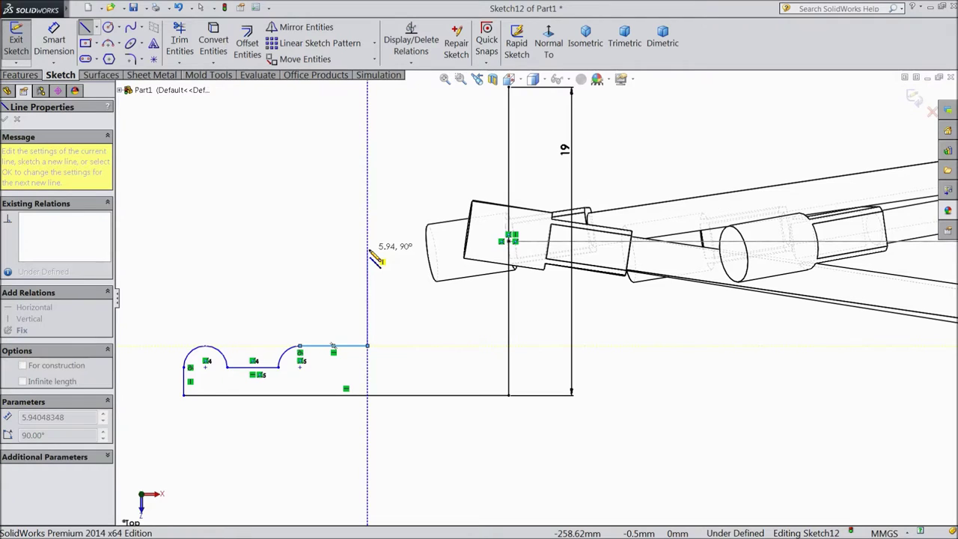
- End the line chain after the second flat run, discarding the started line from the 19 line's top
right_click(368, 253)
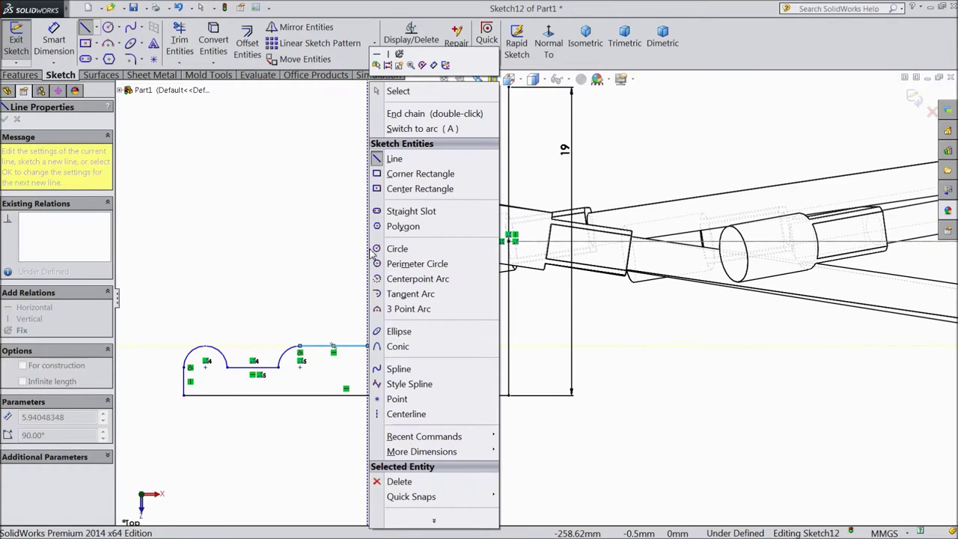
click(392, 163)
scroll(365, 334, up, 2)
scroll(370, 357, up, 1)
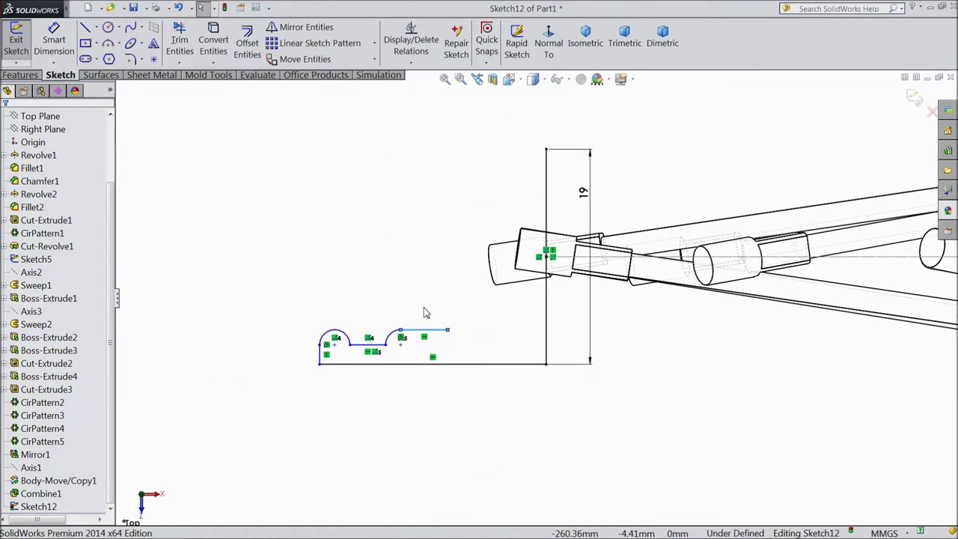
click(85, 27)
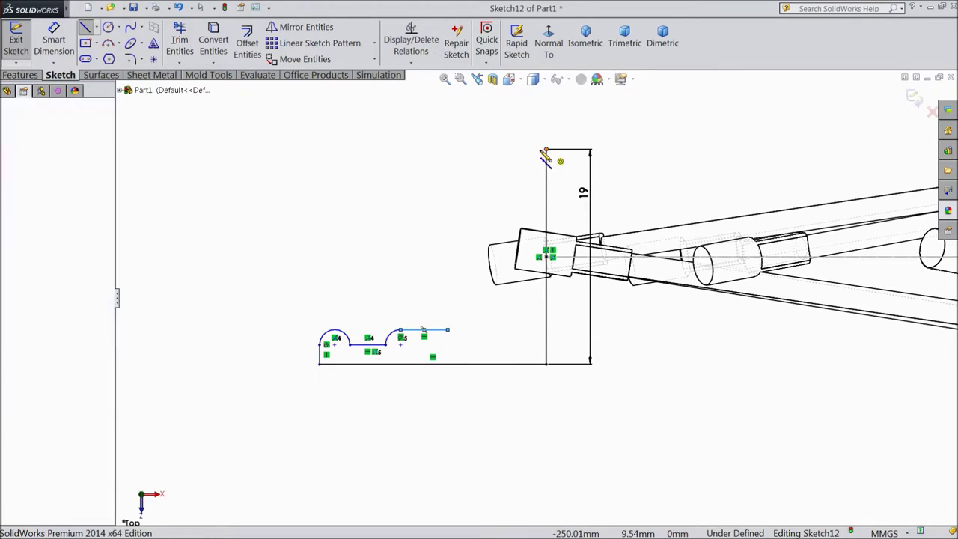
click(546, 150)
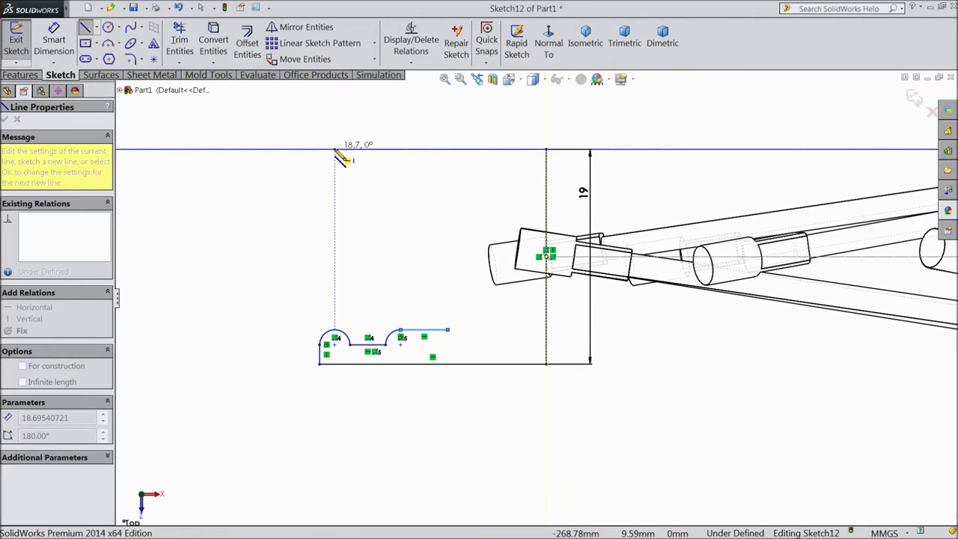
key(Escape)
- Dimension the profile's right endpoint 15 horizontally from the 19 line's bottom corner
click(54, 42)
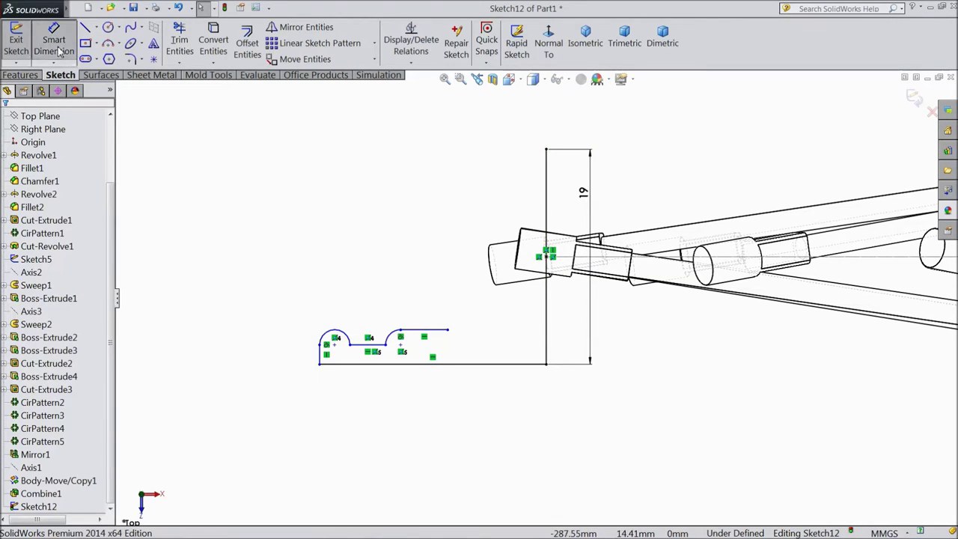
scroll(483, 353, down, 2)
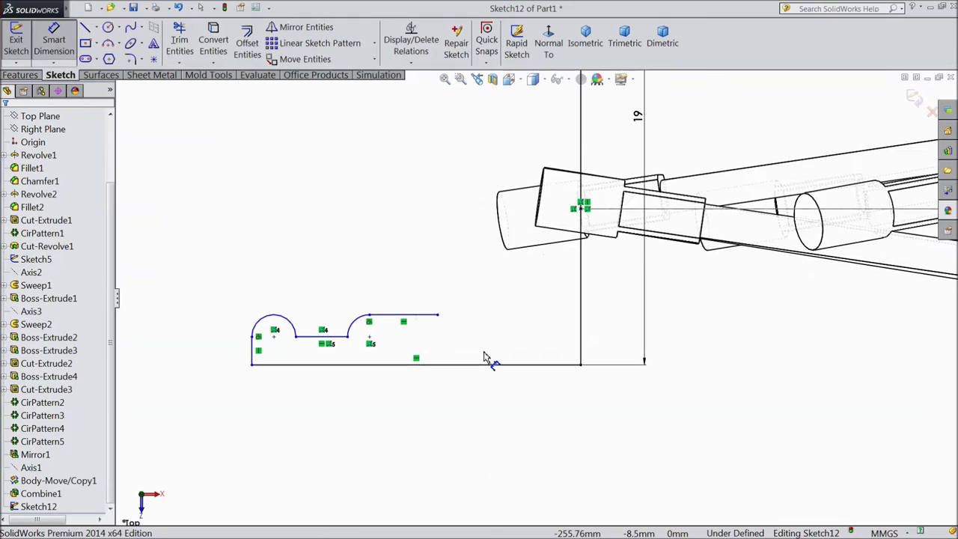
click(438, 318)
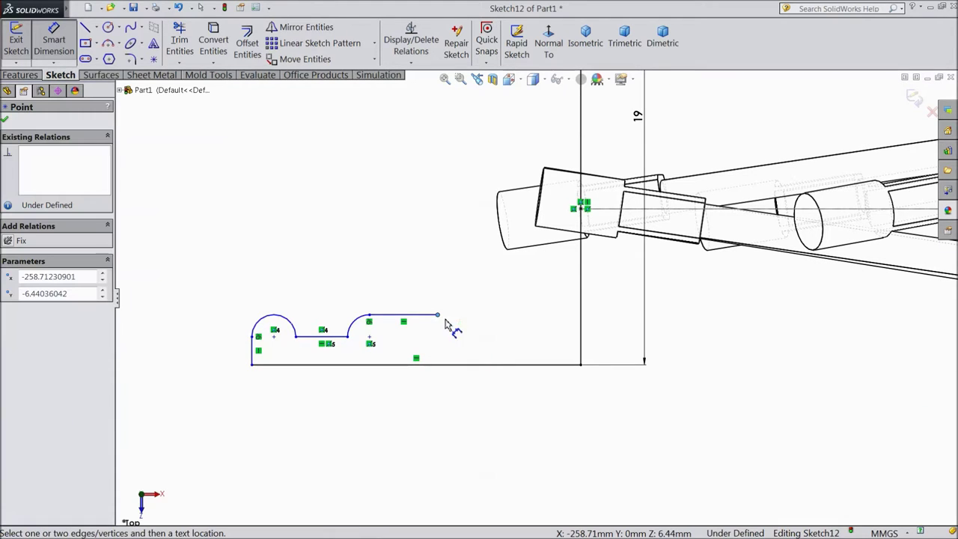
click(581, 366)
click(512, 395)
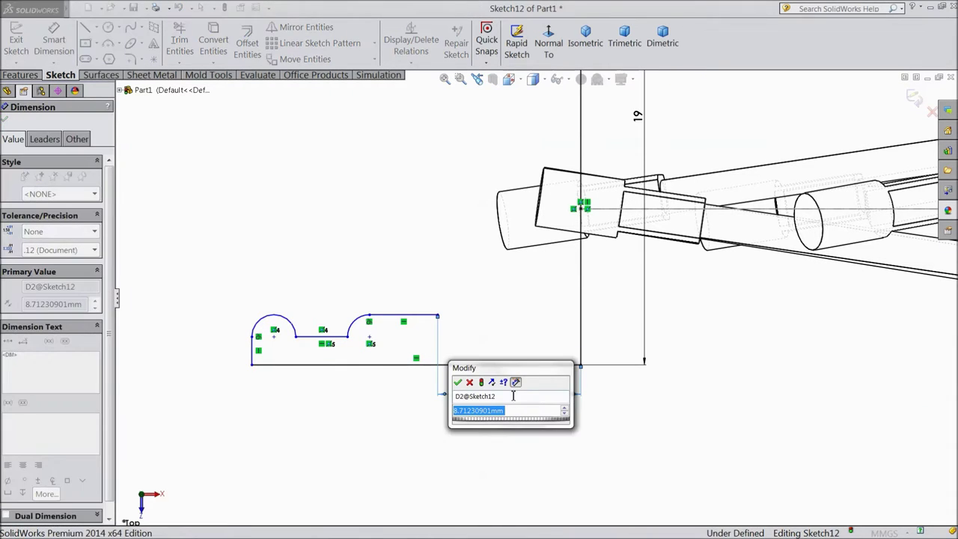
text(15)
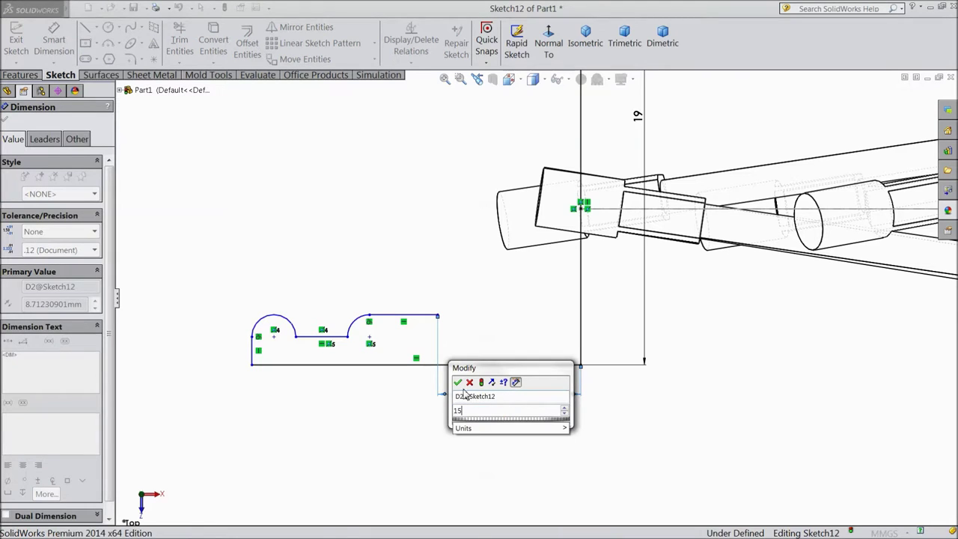
key(Return)
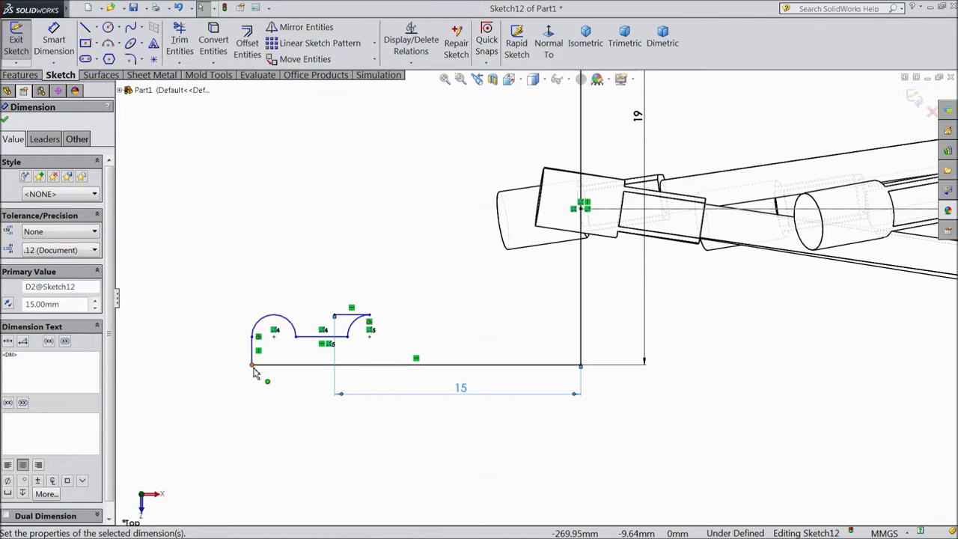
- Drag the profile endpoints to enlarge the first bump and shift the second bump left
mouse_move(252, 368)
mouse_down()
mouse_move(152, 377)
mouse_move(223, 376)
mouse_move(223, 365)
mouse_up()
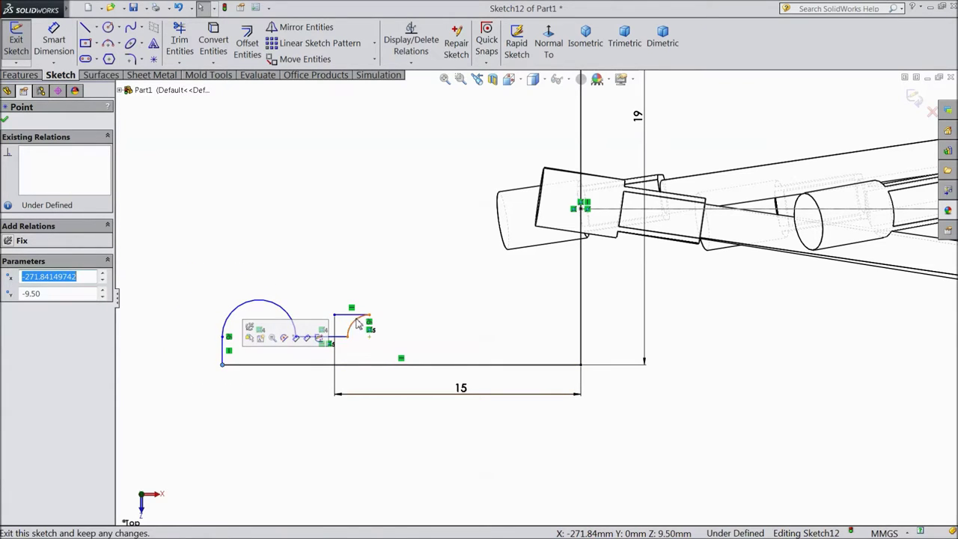
drag(369, 317, 327, 322)
scroll(538, 299, down, 2)
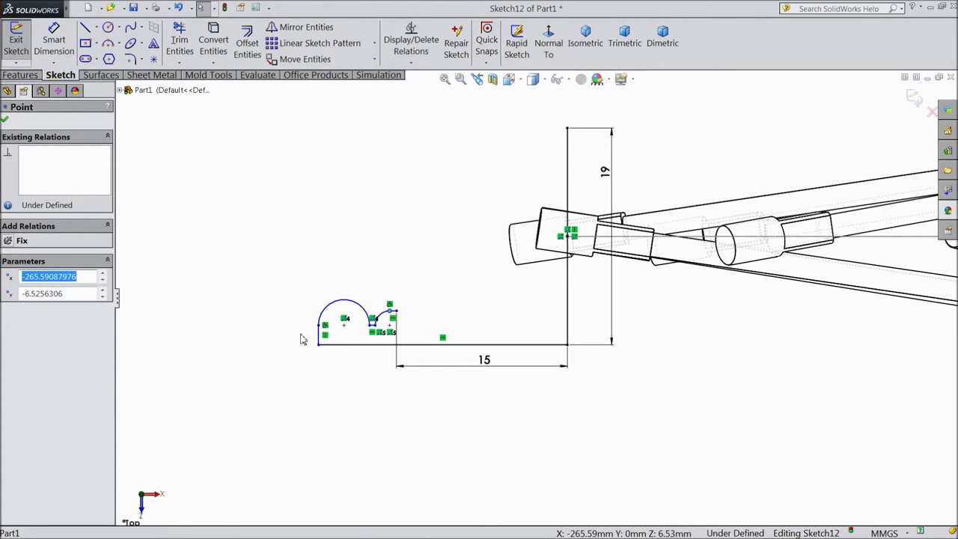
click(54, 45)
- Set the bump height to 1.25 and the first bump's radius to 1.125
scroll(337, 289, down, 1)
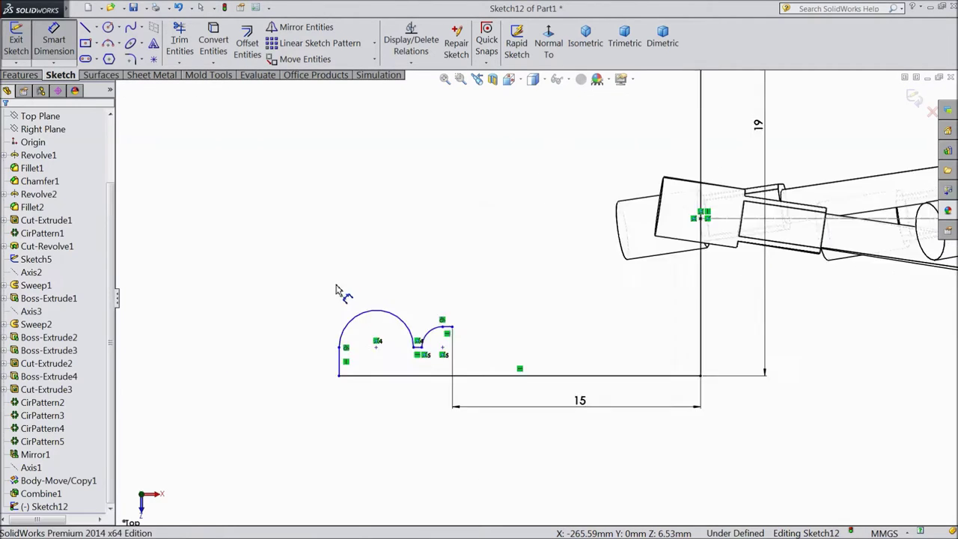
scroll(338, 288, down, 1)
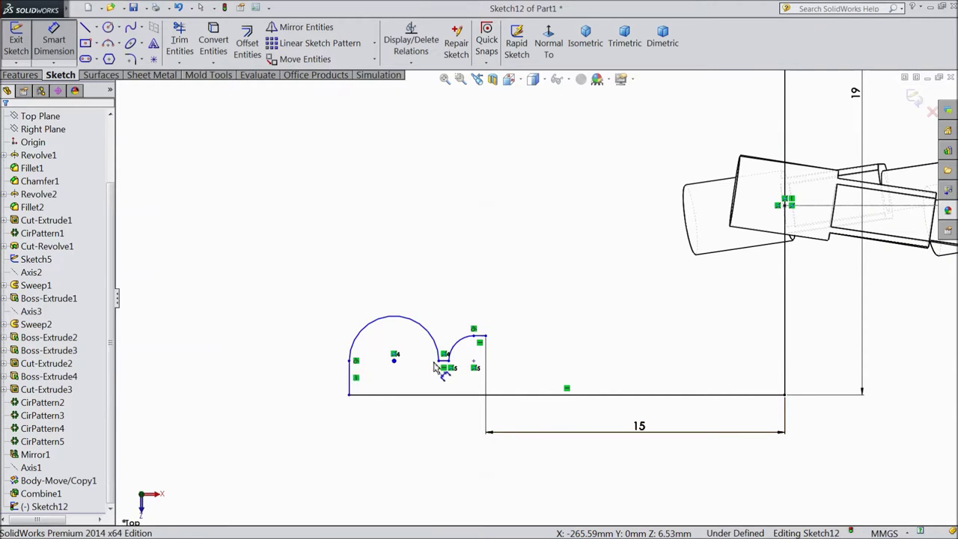
click(441, 395)
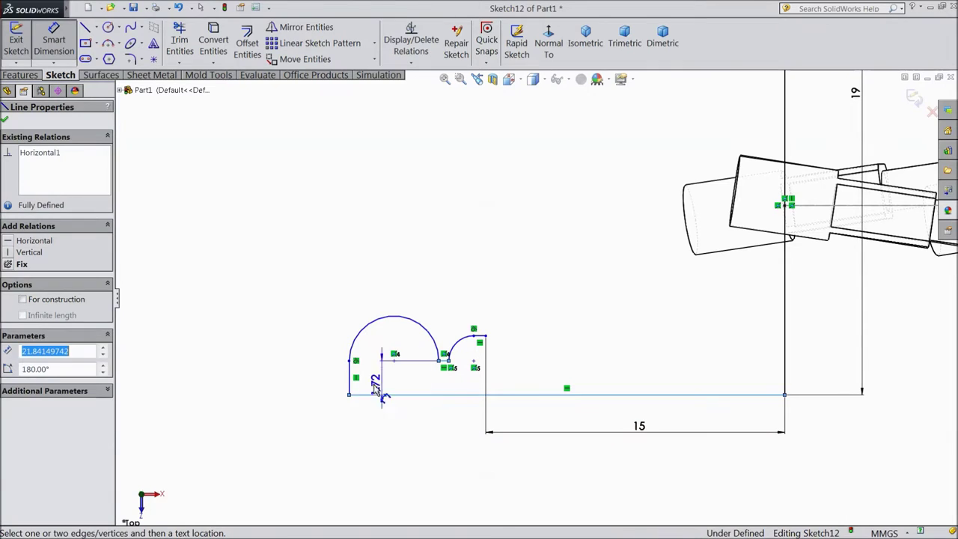
click(330, 384)
text(1.25)
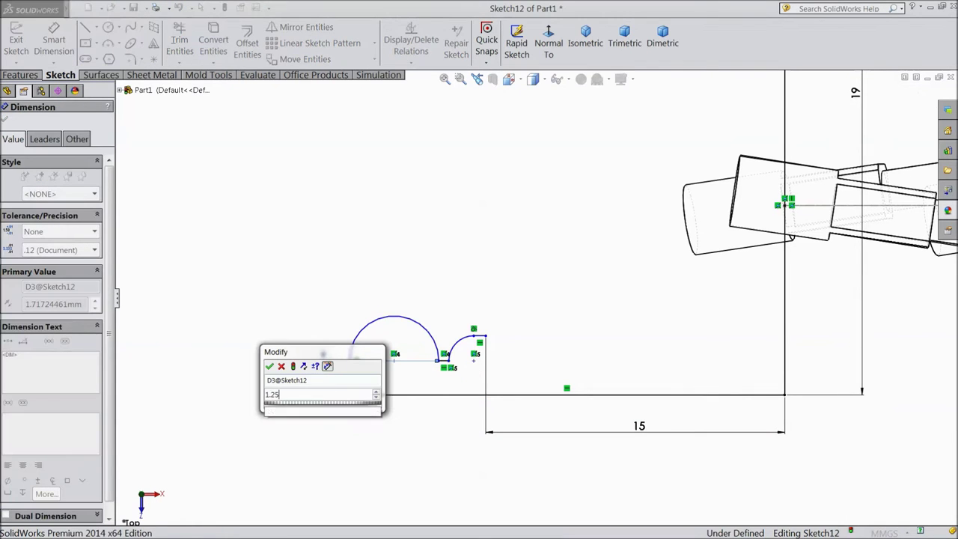
click(271, 366)
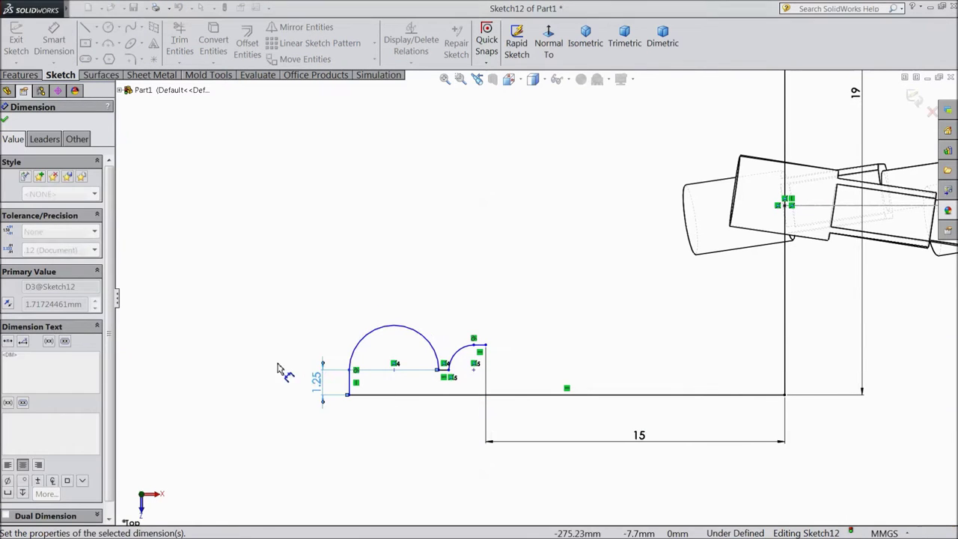
click(357, 349)
click(316, 313)
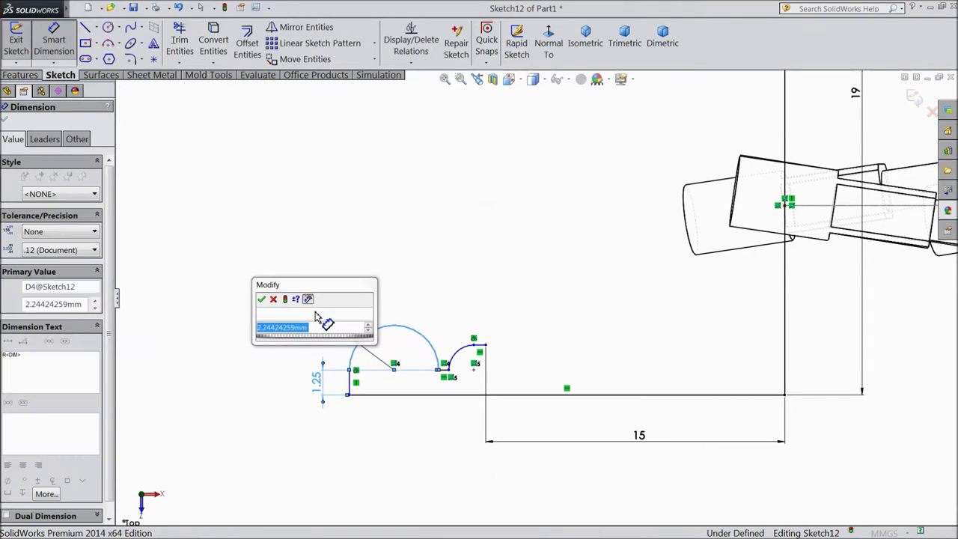
text(1.125)
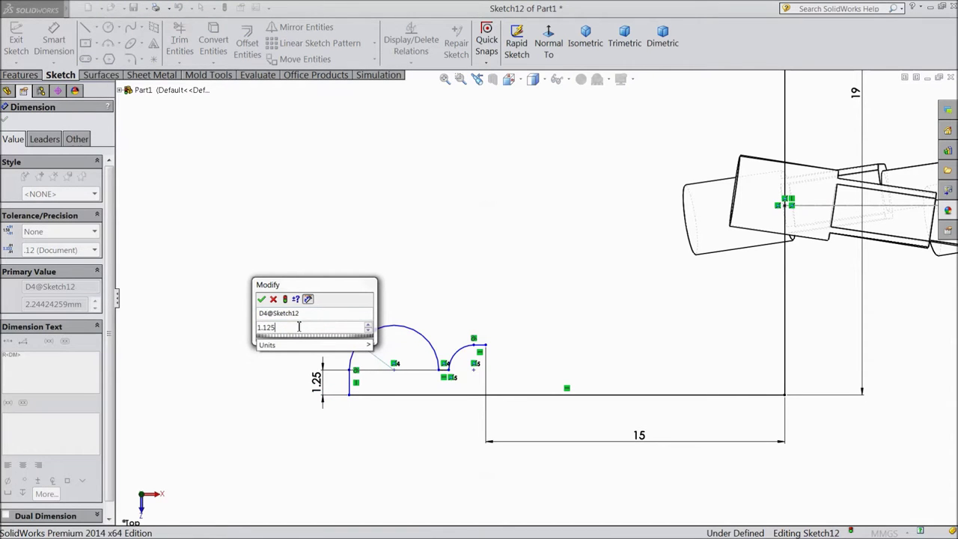
click(261, 299)
- Dimension the arc end 11 horizontally from the profile's lower-left corner
scroll(449, 383, down, 2)
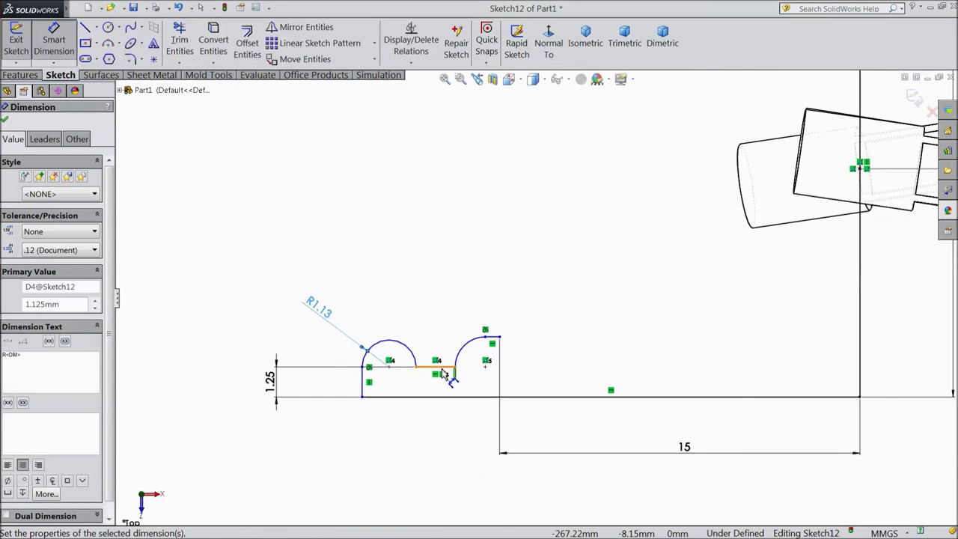
scroll(448, 376, down, 2)
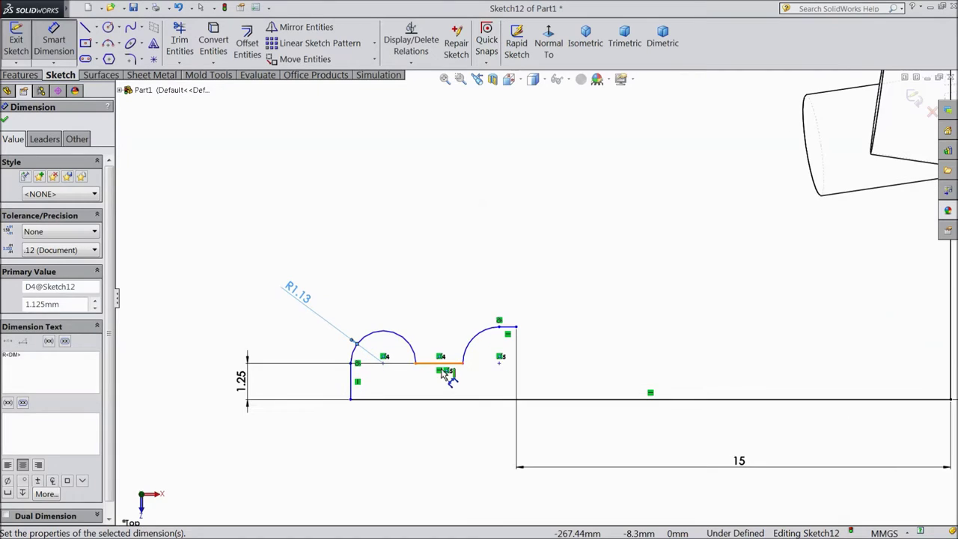
click(508, 328)
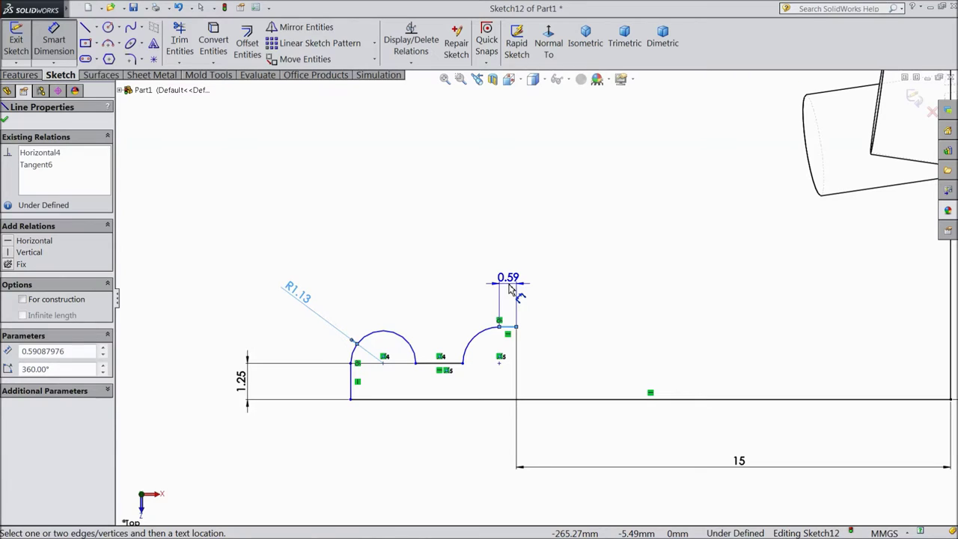
key(Escape)
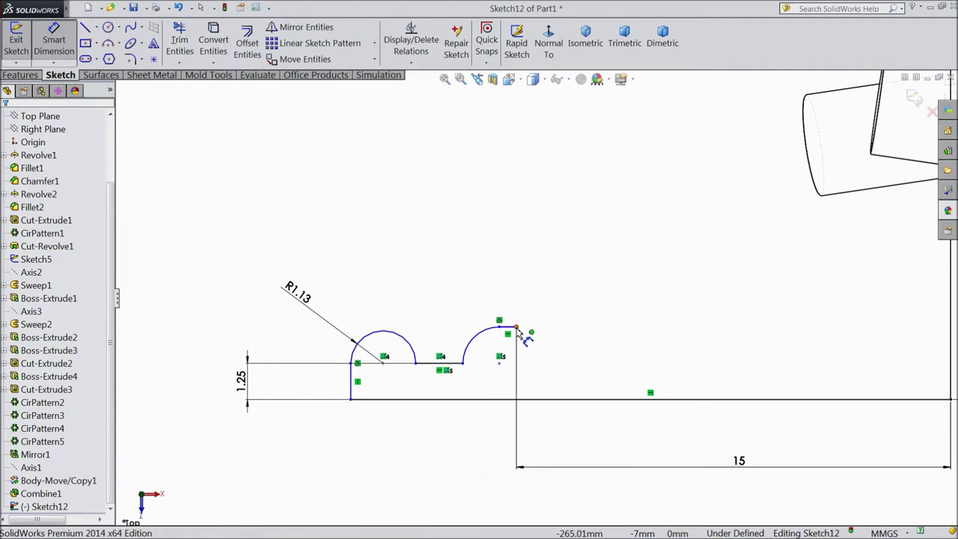
click(517, 328)
click(350, 399)
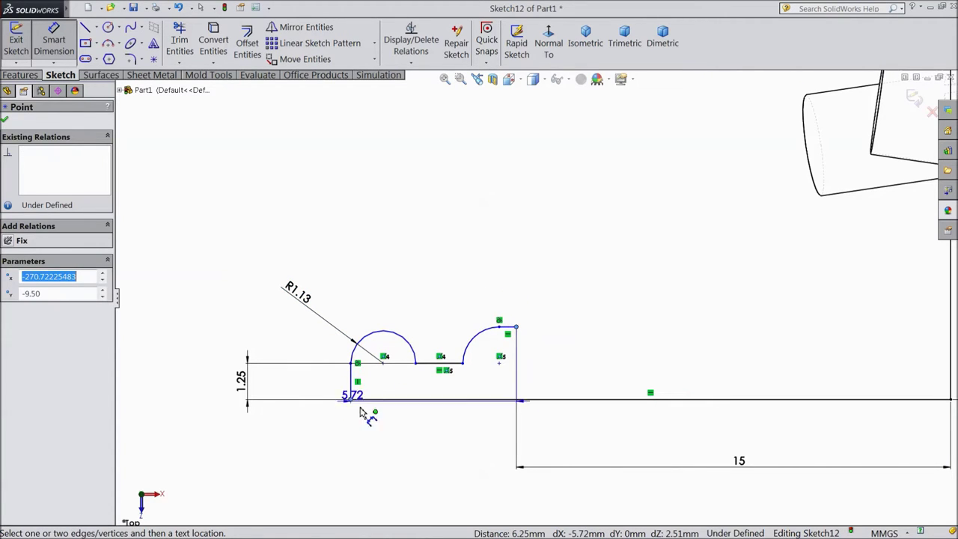
click(429, 467)
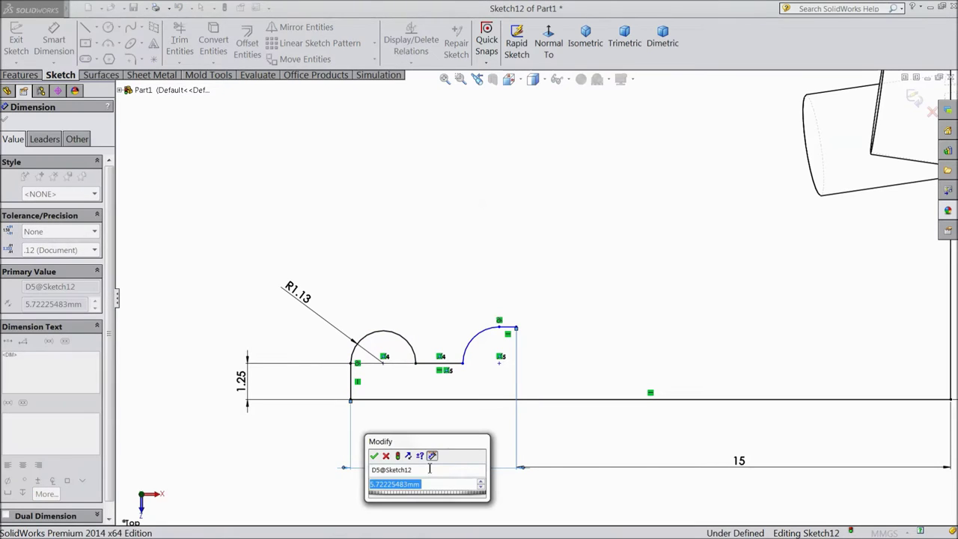
text(11)
click(374, 457)
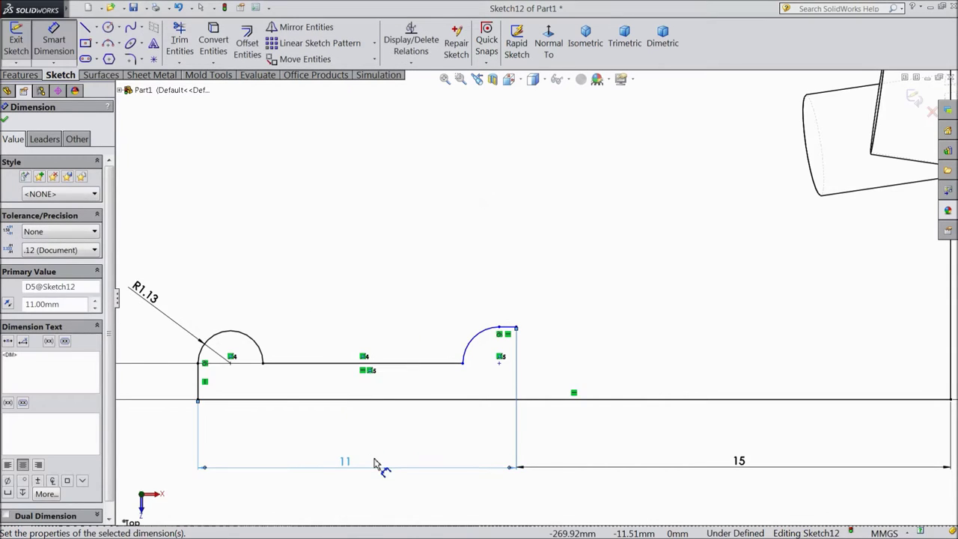
- Dimension the top flat run to a length of 4
click(522, 327)
click(500, 303)
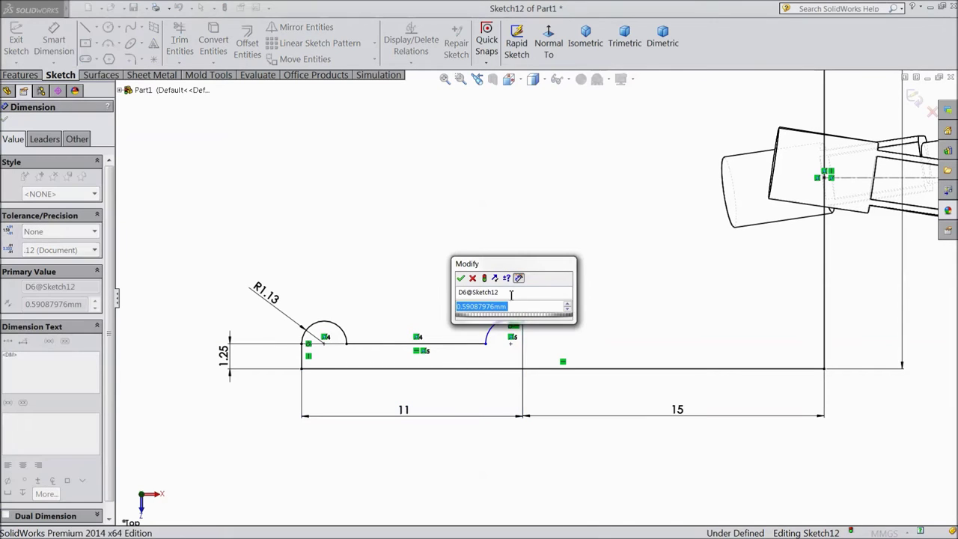
text(4)
click(461, 278)
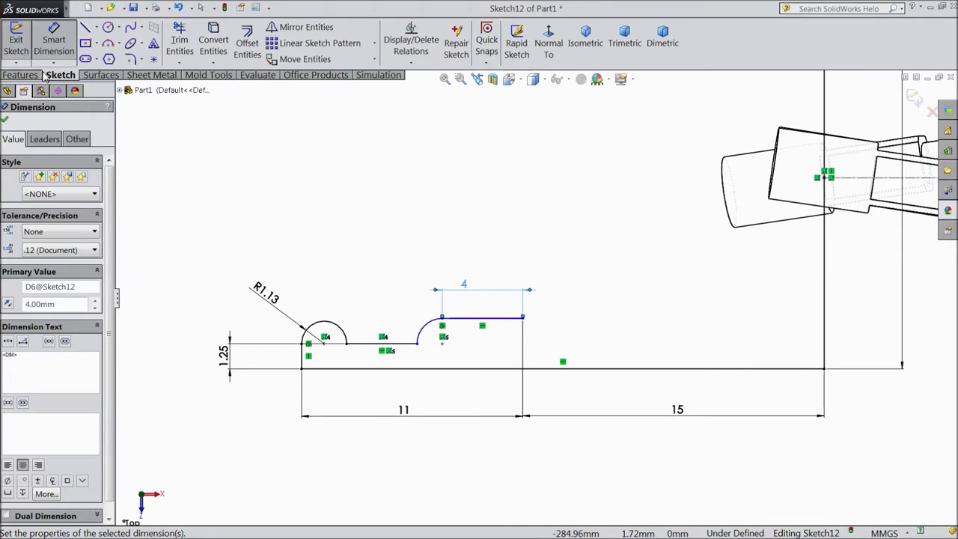
click(54, 42)
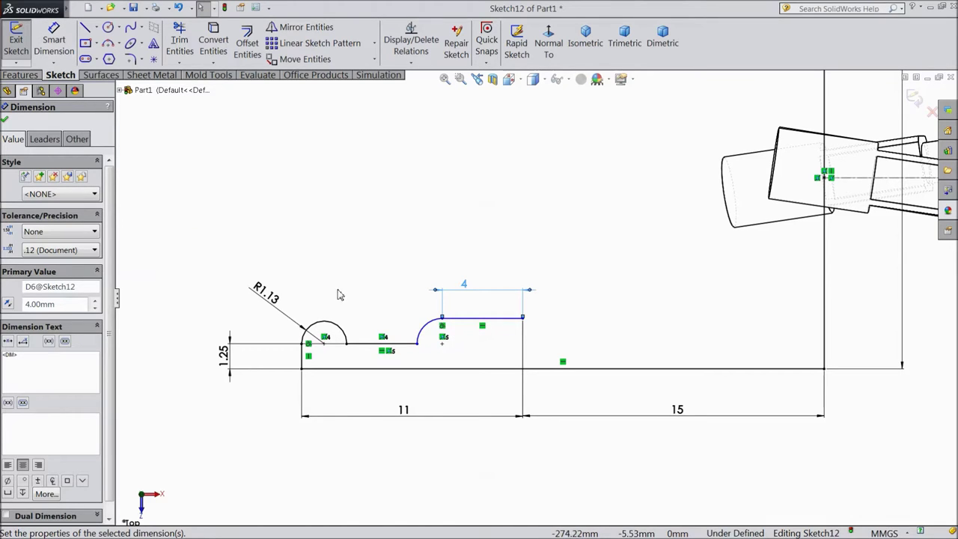
- Add an Equal relation between the two profile arcs, fully defining Sketch12
click(424, 336)
ctrl+click(333, 323)
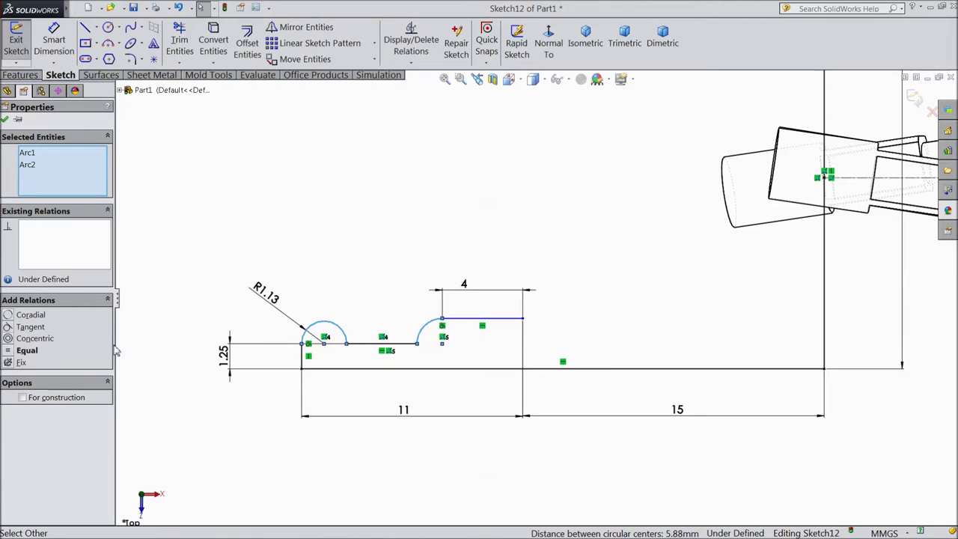
click(11, 352)
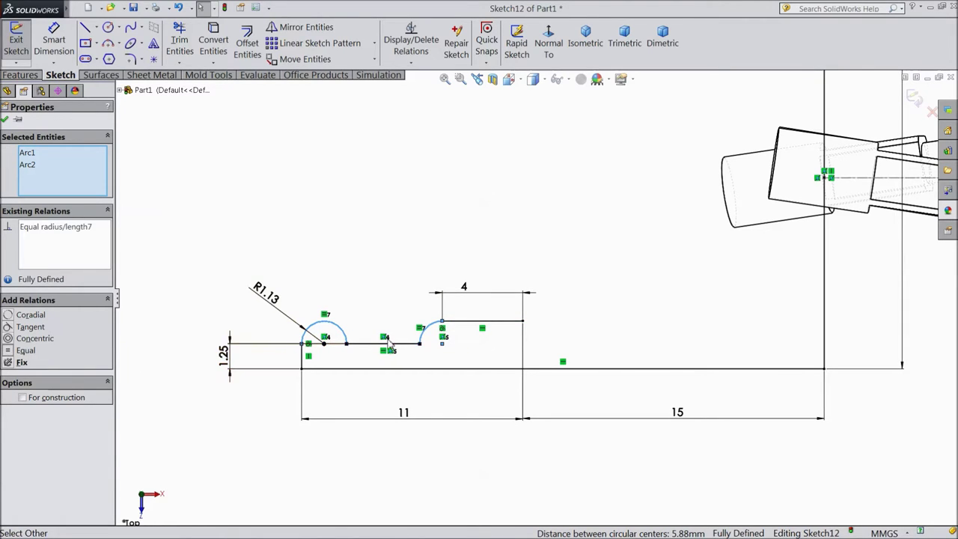
click(6, 120)
- Draw a horizontal centerline running left from the origin
click(95, 27)
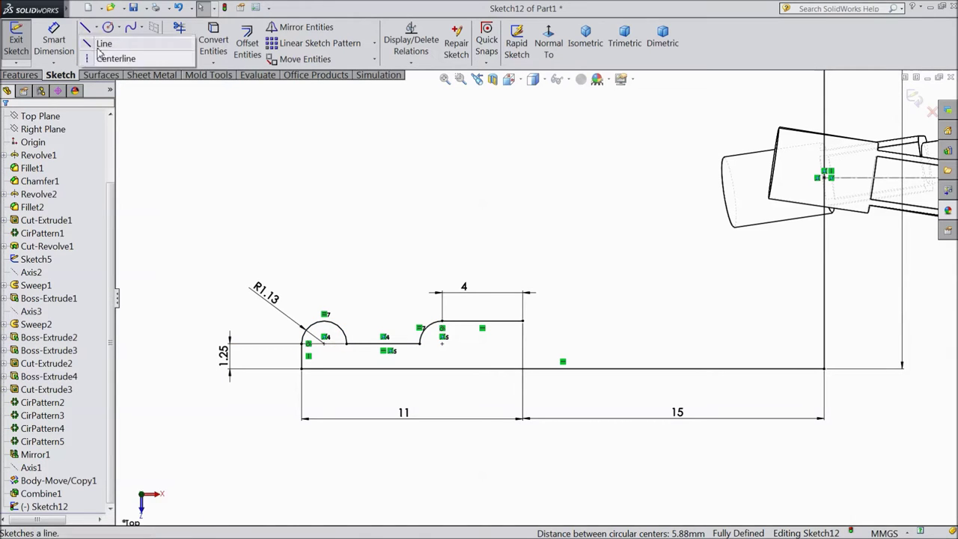
click(100, 58)
scroll(413, 234, up, 3)
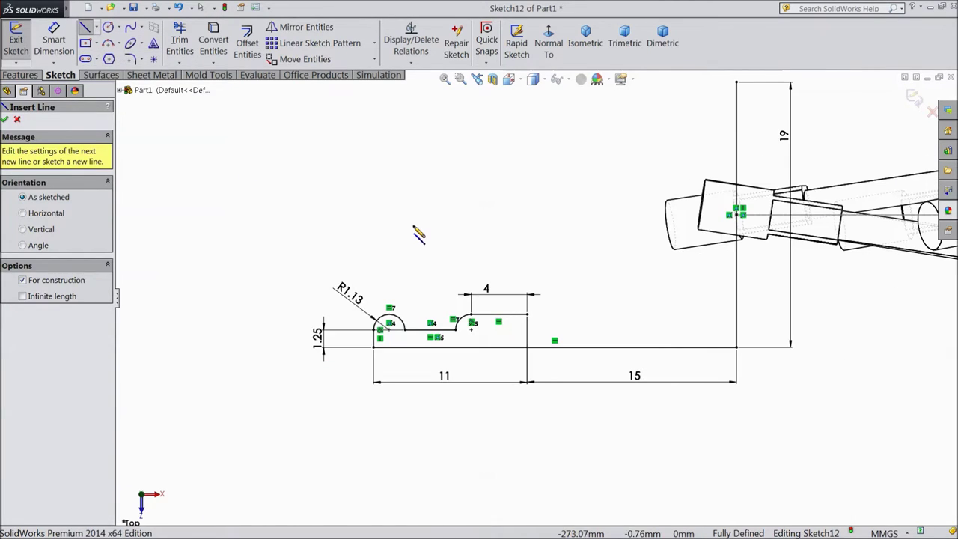
click(738, 216)
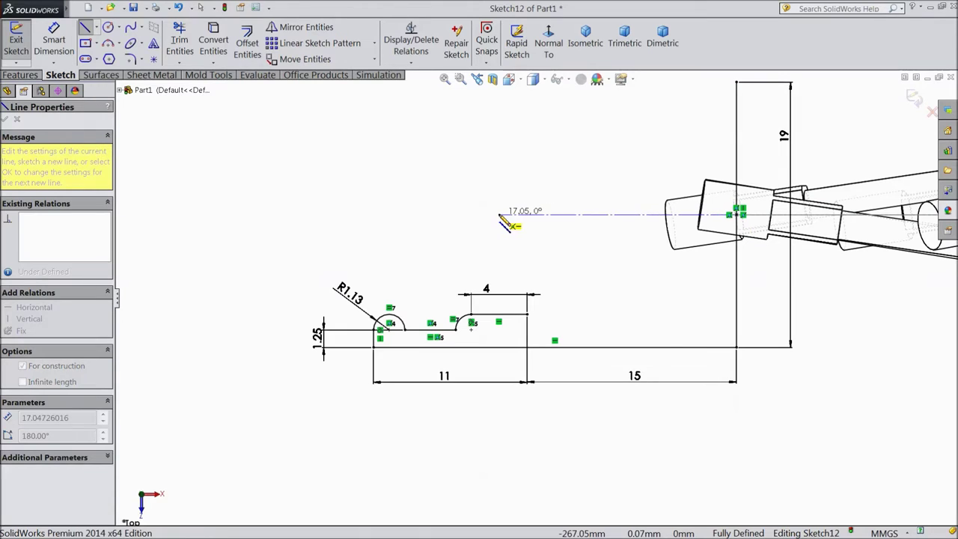
click(499, 215)
right_click(508, 208)
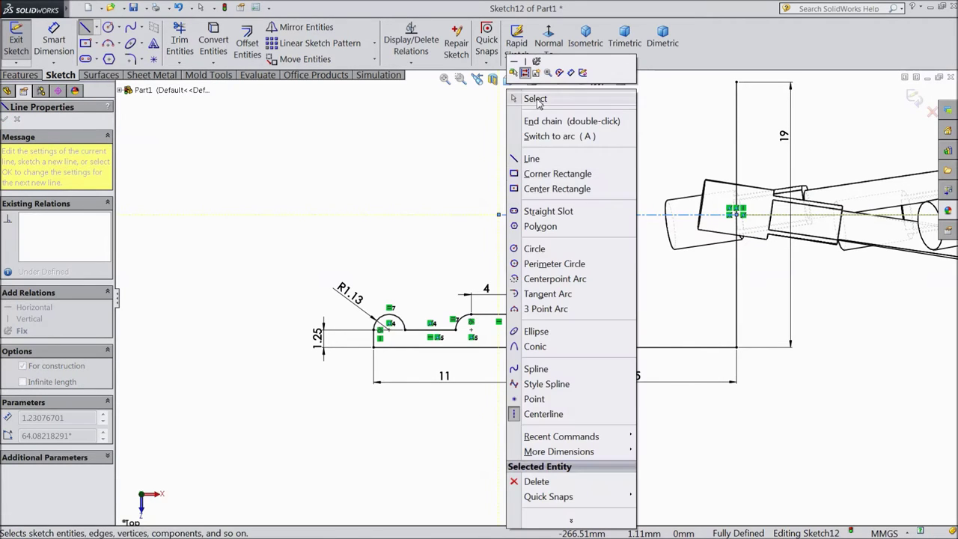
click(527, 97)
scroll(518, 202, up, 2)
scroll(505, 198, up, 1)
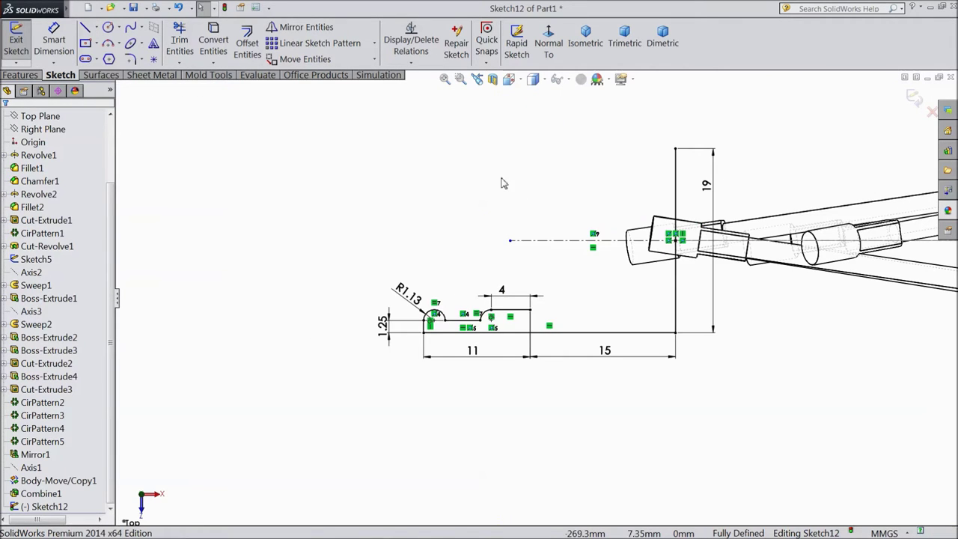
- Draw a horizontal line leftward from the top of the 19-high edge
click(86, 28)
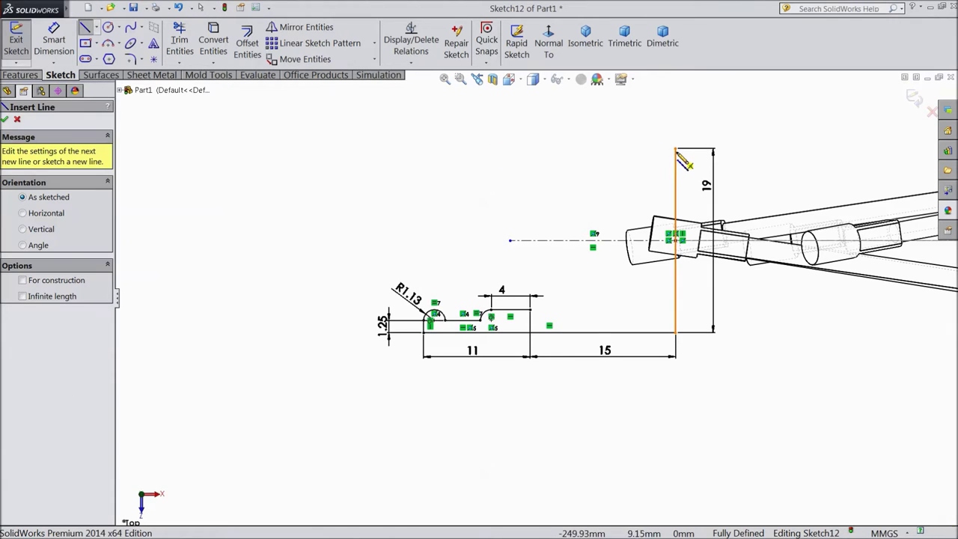
click(676, 148)
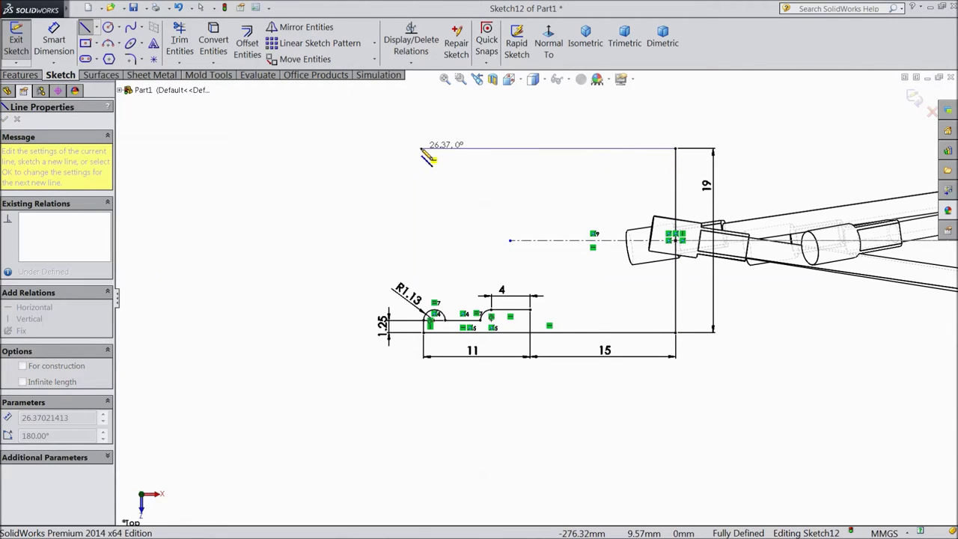
click(424, 148)
right_click(444, 93)
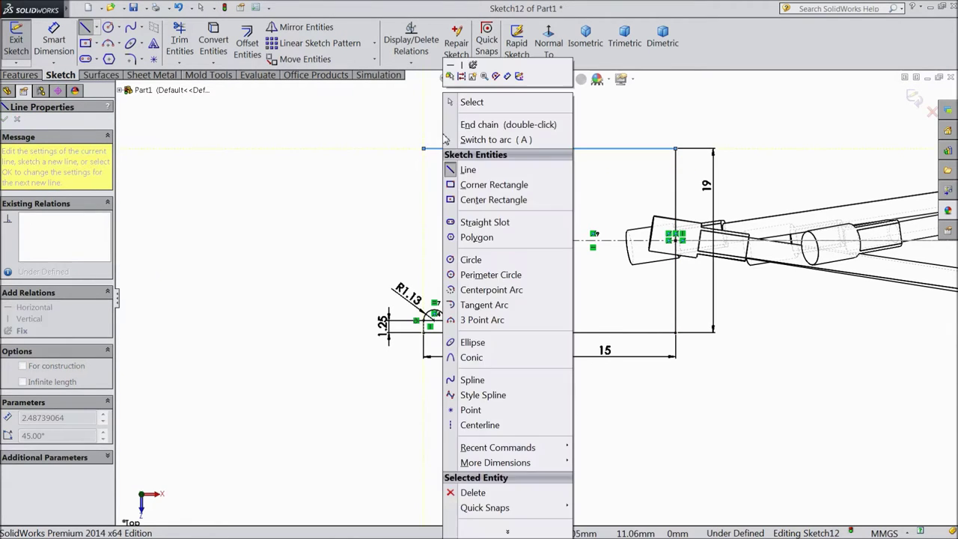
click(471, 102)
scroll(567, 247, down, 1)
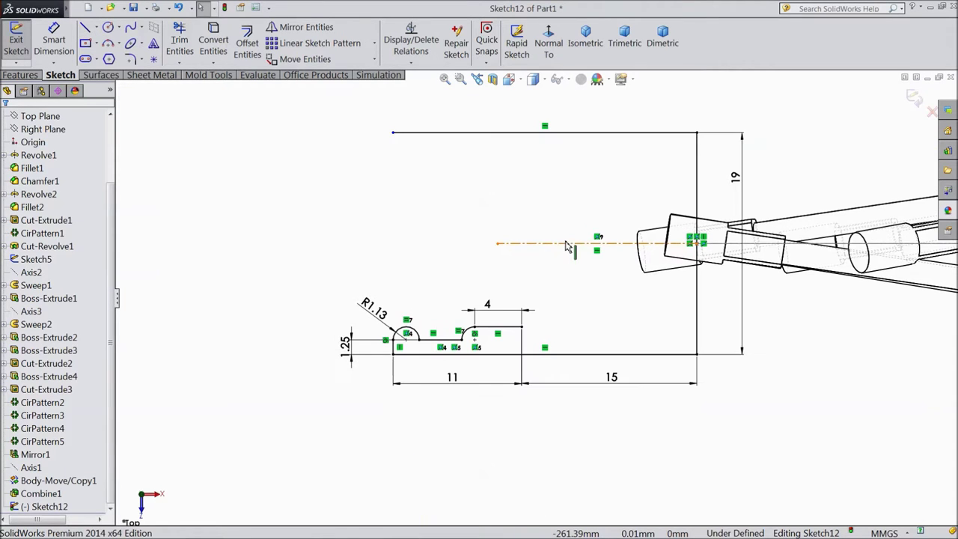
- Mirror the selected rim profile lines and arcs about the horizontal centerline
scroll(441, 348, down, 2)
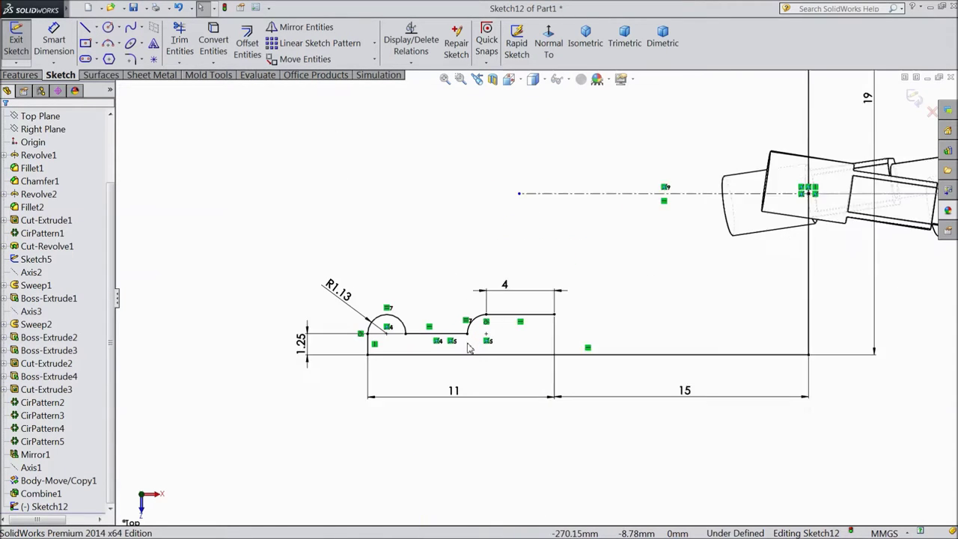
scroll(509, 337, down, 1)
drag(583, 299, 326, 343)
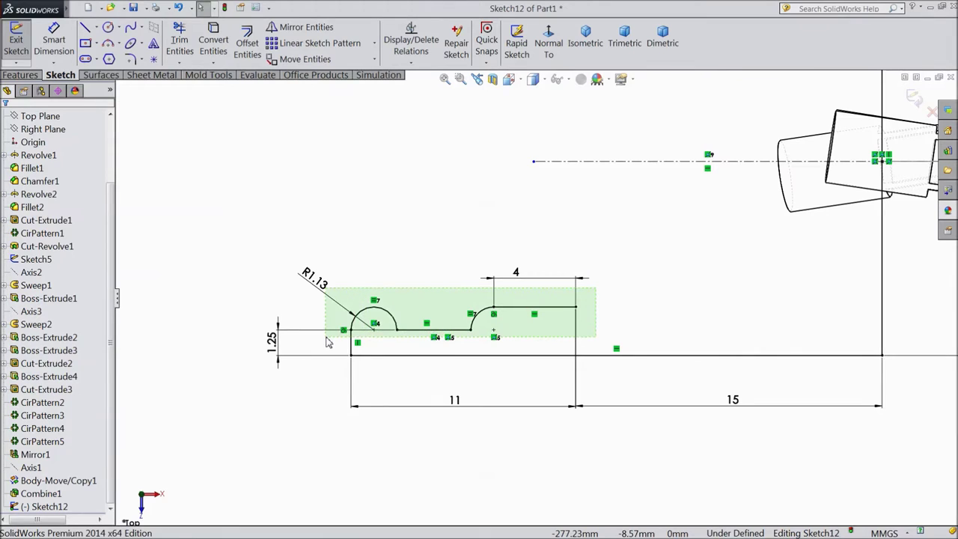
ctrl+click(351, 338)
ctrl+click(383, 310)
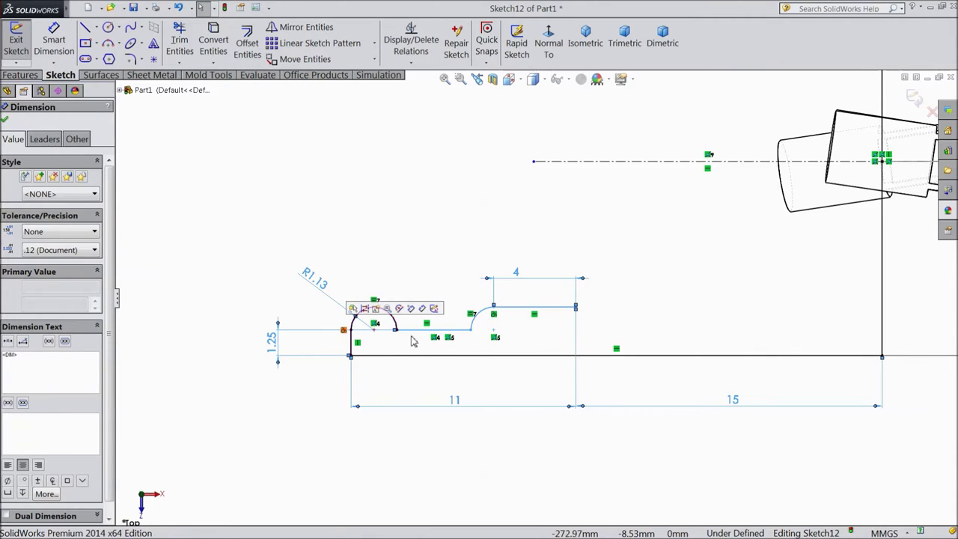
ctrl+click(423, 330)
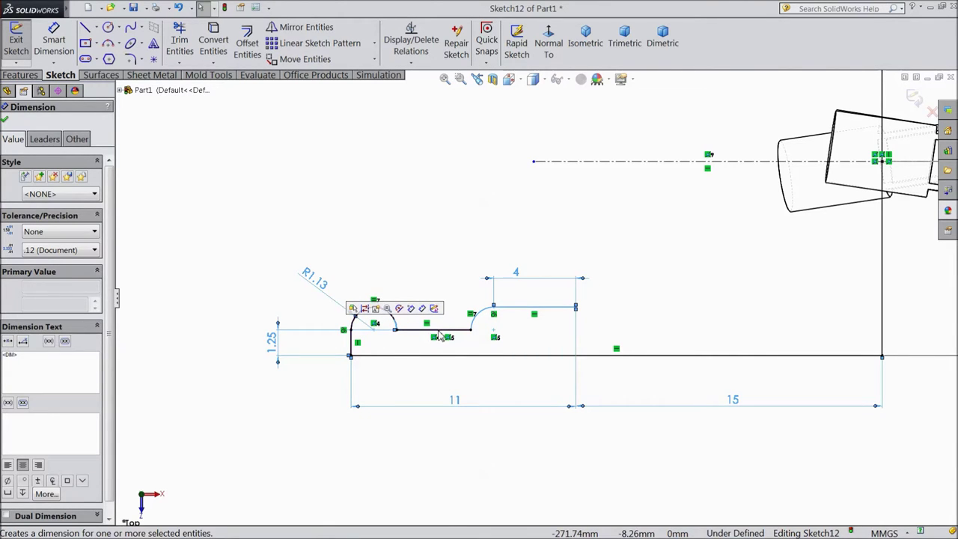
ctrl+click(439, 331)
ctrl+click(395, 325)
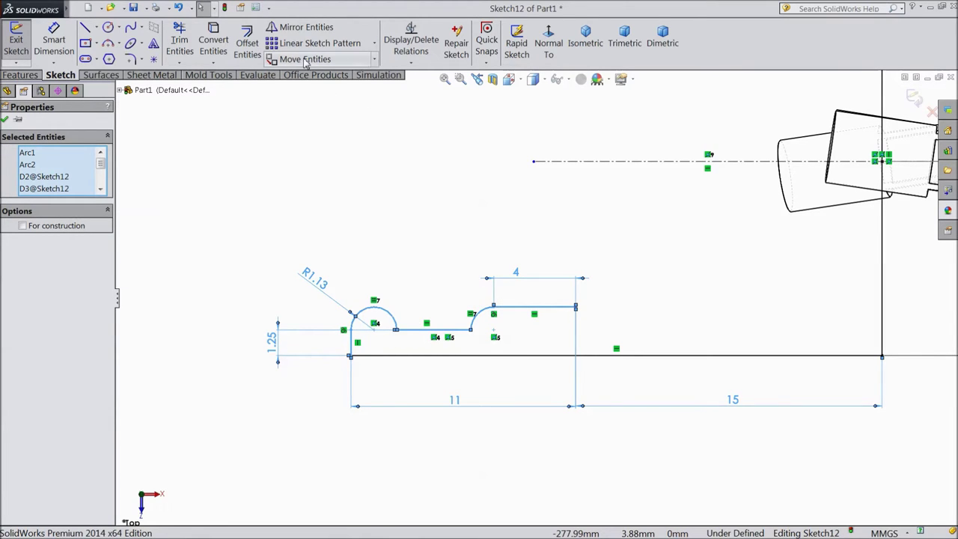
click(311, 30)
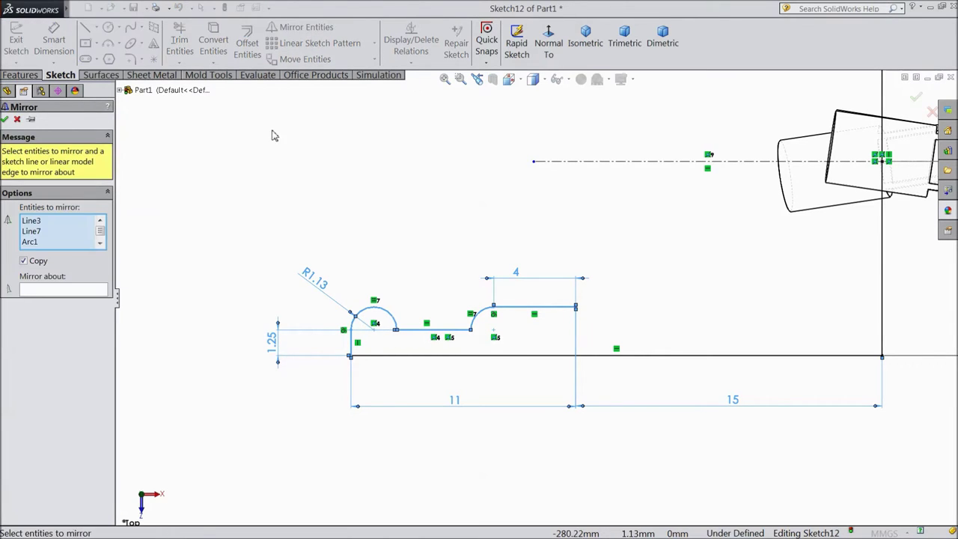
click(70, 291)
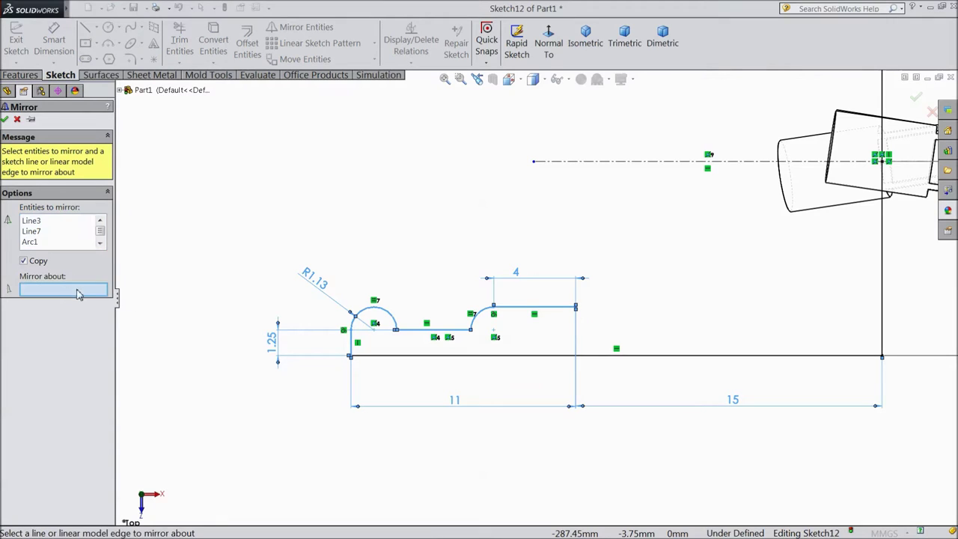
click(577, 168)
scroll(479, 208, up, 3)
scroll(580, 200, down, 2)
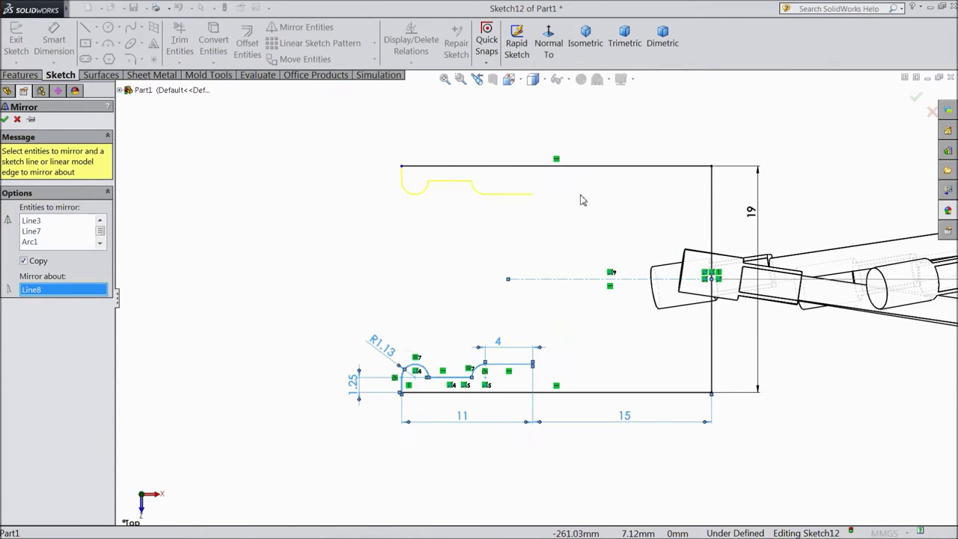
scroll(657, 255, down, 1)
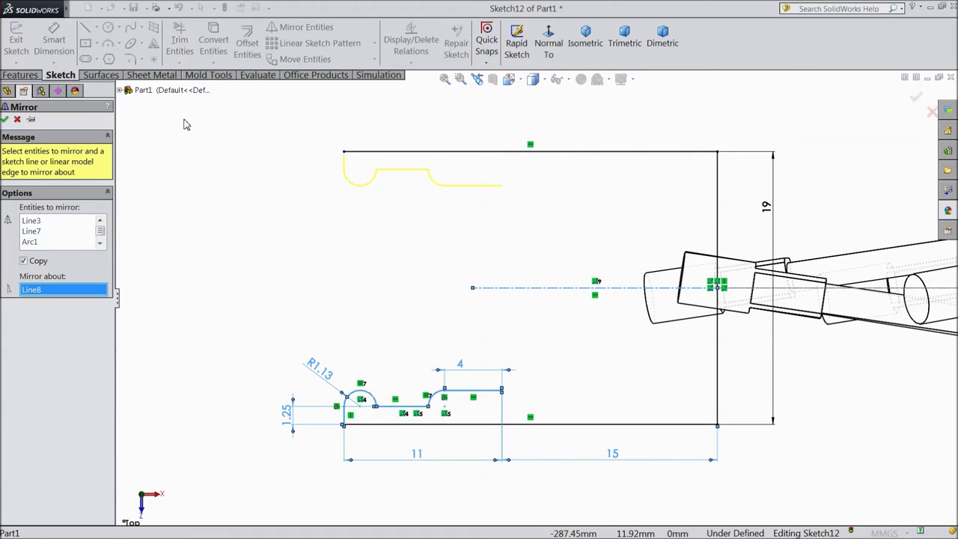
click(5, 120)
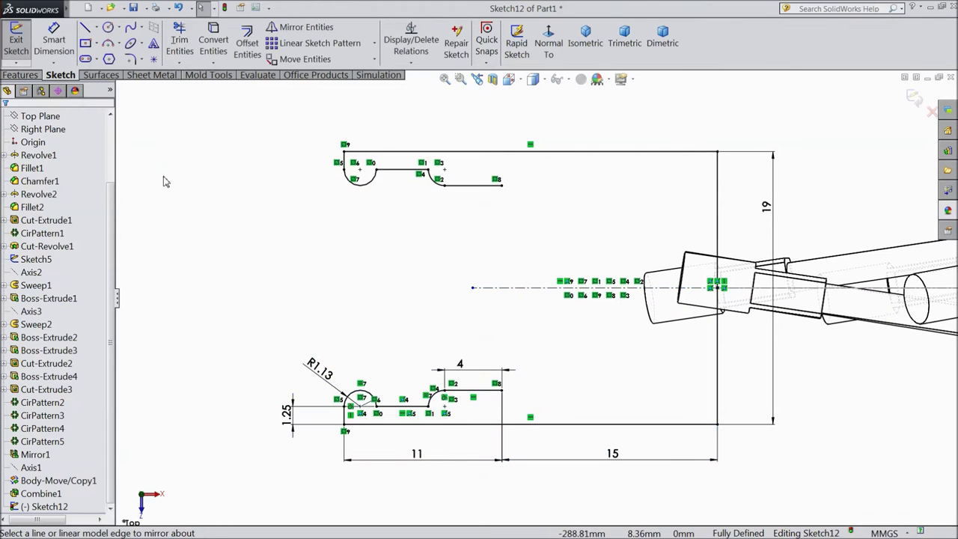
- Draw a vertical line from the upper open end to the lower corner, then exit the sketch
click(86, 29)
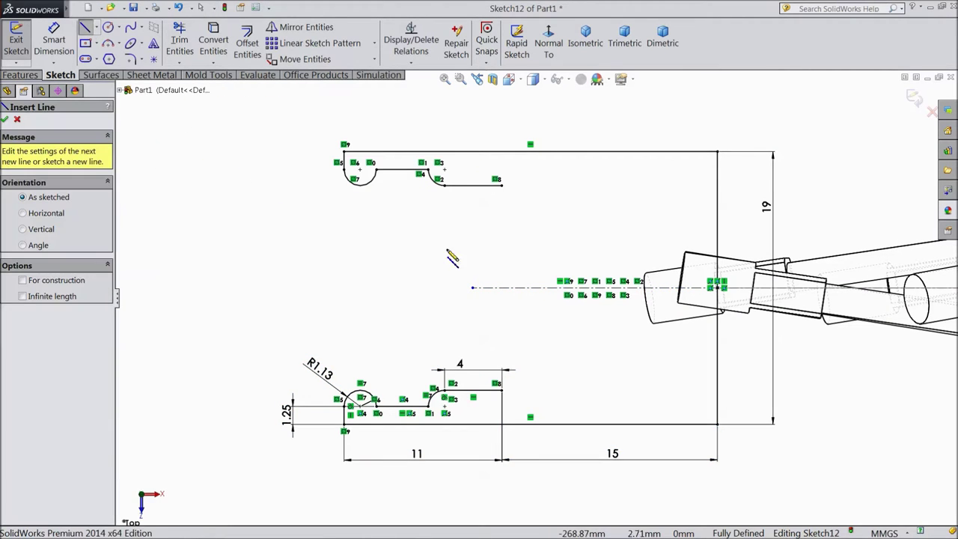
click(501, 184)
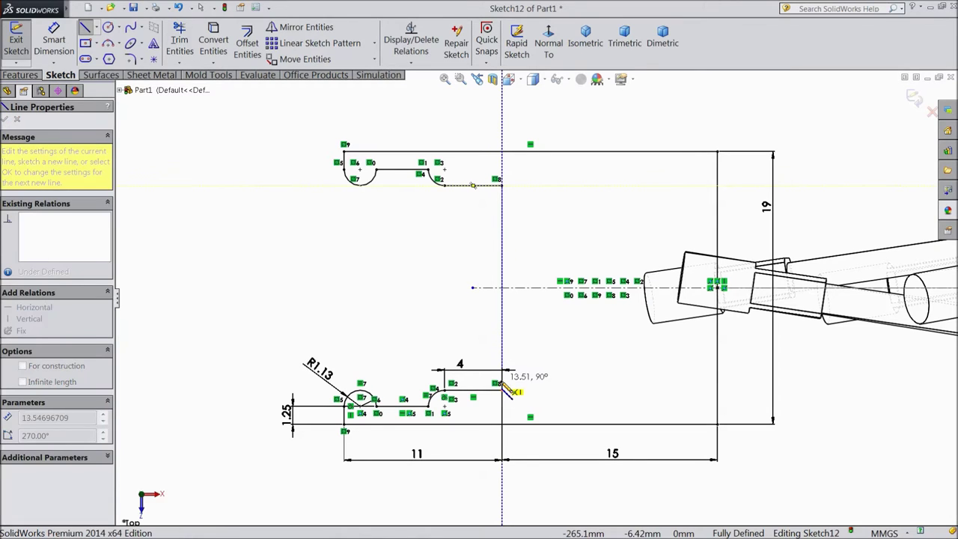
click(513, 400)
right_click(540, 133)
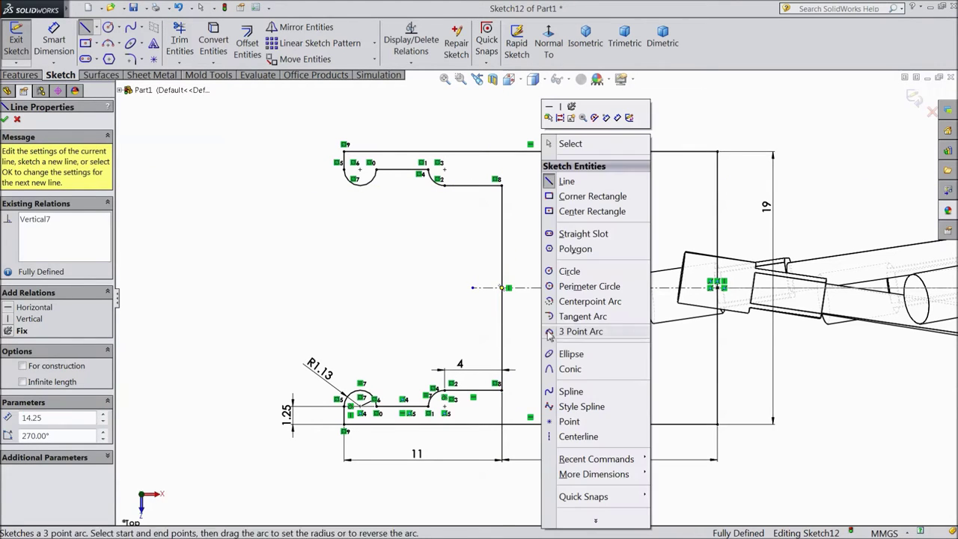
click(554, 184)
scroll(561, 277, up, 3)
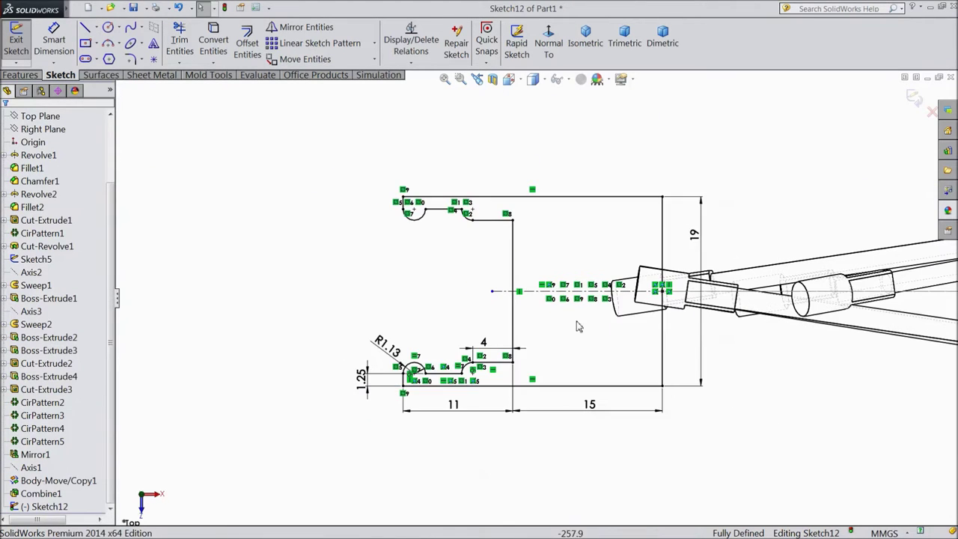
scroll(599, 333, down, 3)
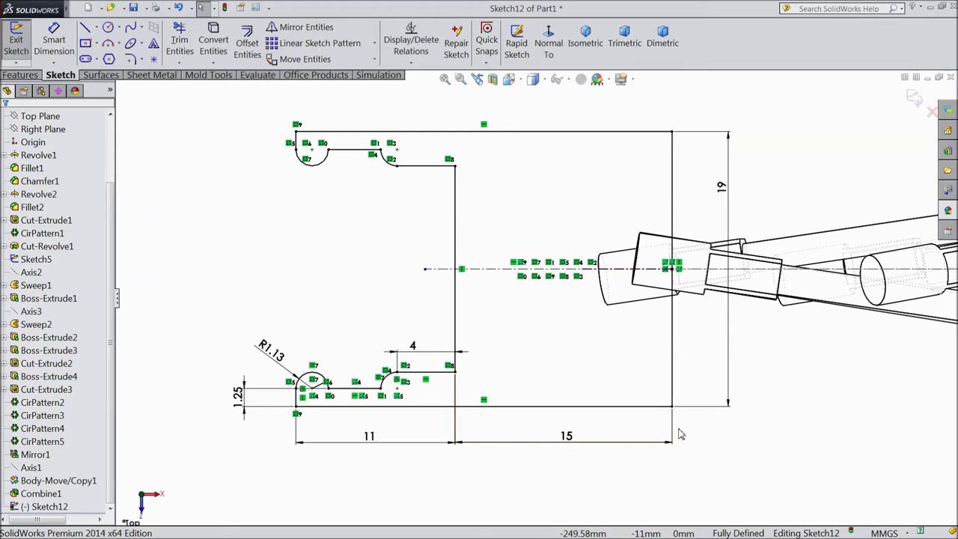
scroll(502, 306, up, 2)
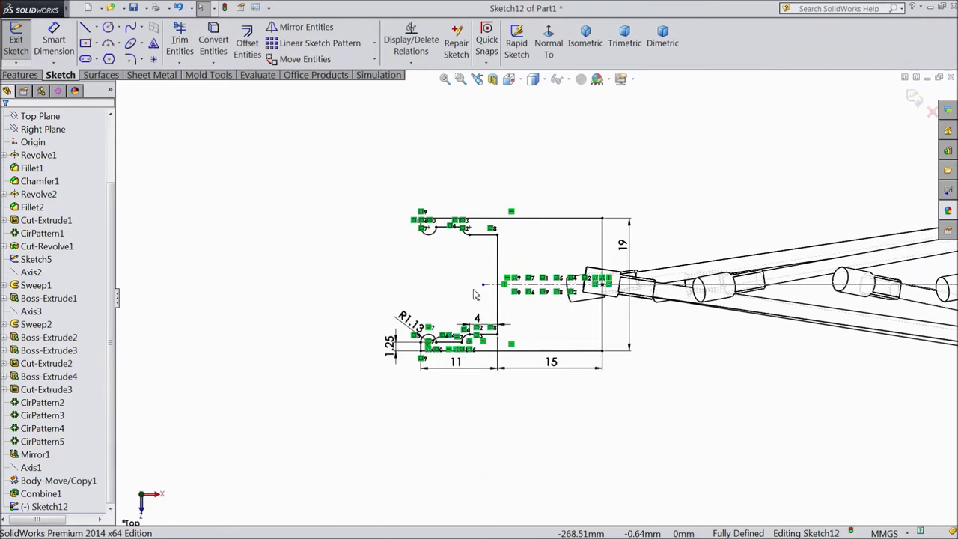
scroll(502, 305, up, 2)
scroll(556, 244, up, 2)
scroll(558, 241, up, 2)
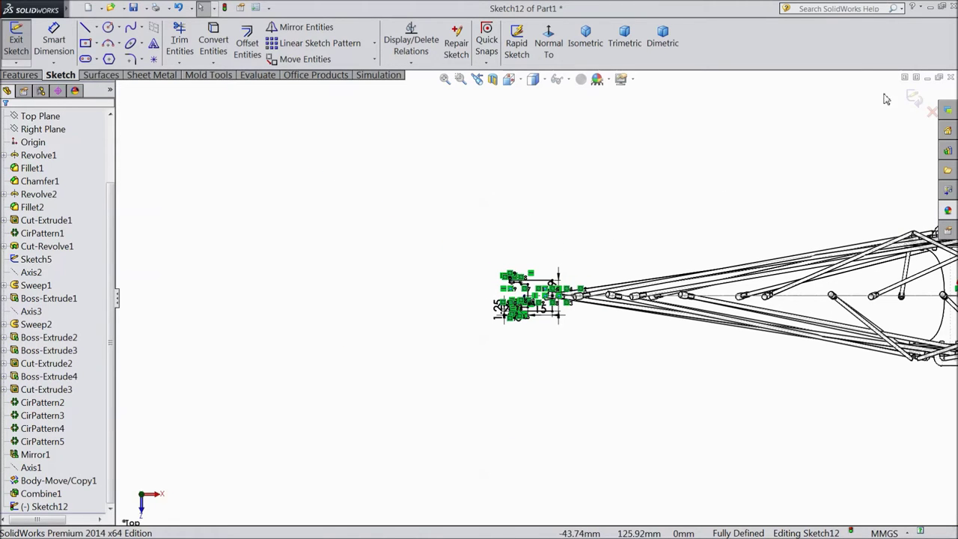
click(914, 101)
- Switch the wheel's display style from hidden lines to Shaded with Edges
mouse_move(675, 207)
middle_down()
mouse_move(661, 327)
mouse_move(676, 324)
mouse_move(658, 217)
middle_up()
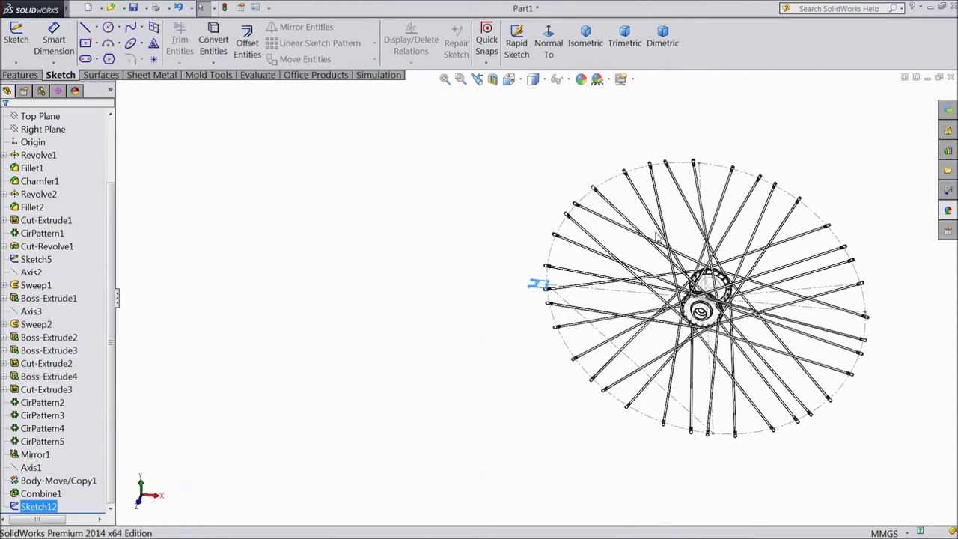
scroll(737, 299, down, 2)
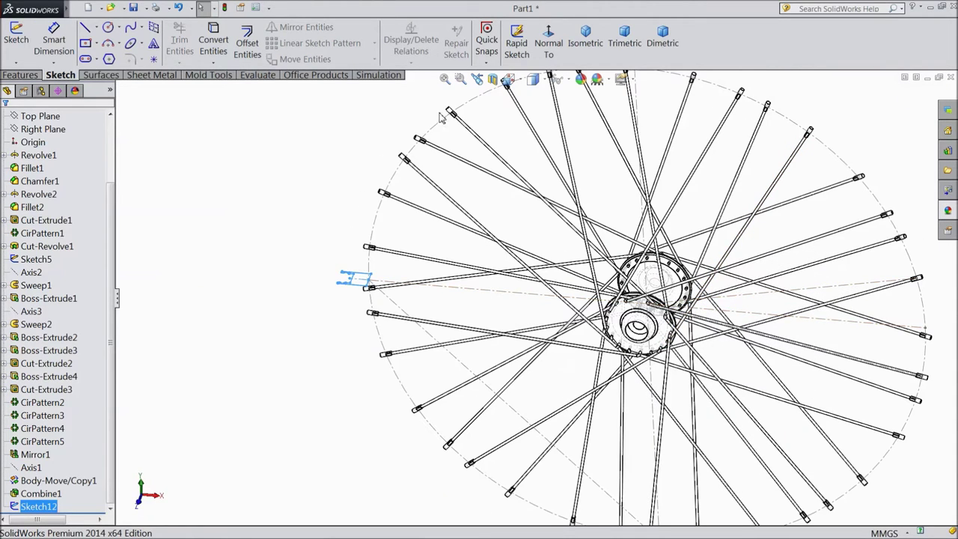
click(545, 82)
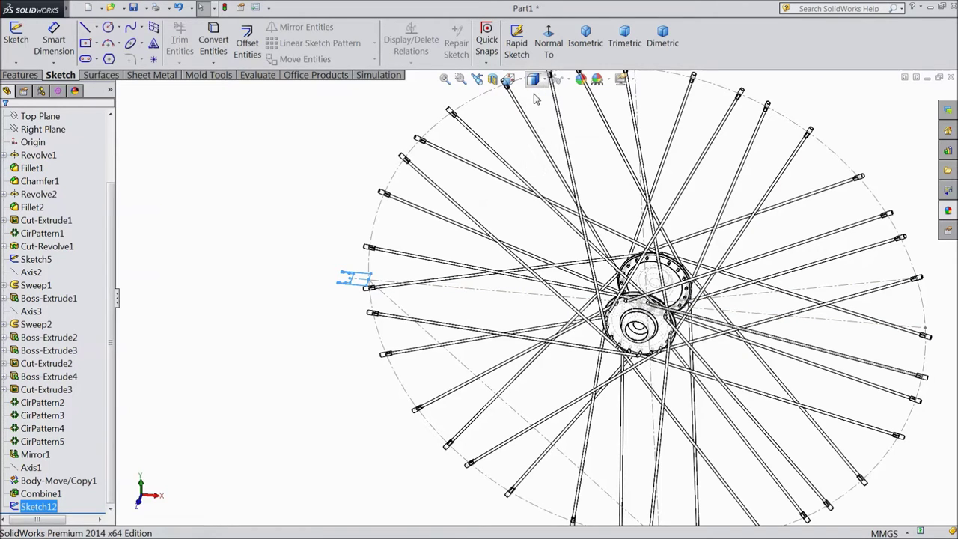
click(536, 102)
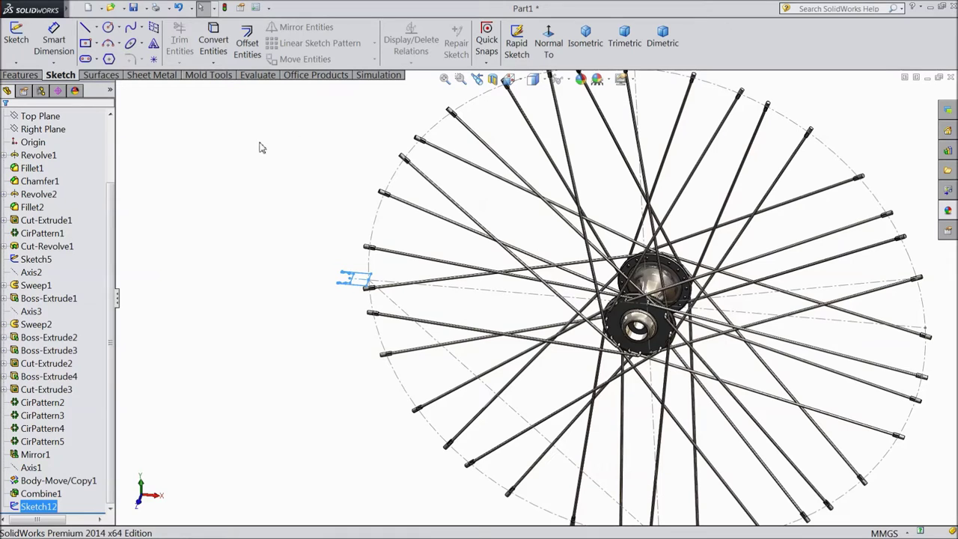
- Select both Top Plane and Right Plane in the feature tree
drag(114, 193, 114, 129)
click(41, 182)
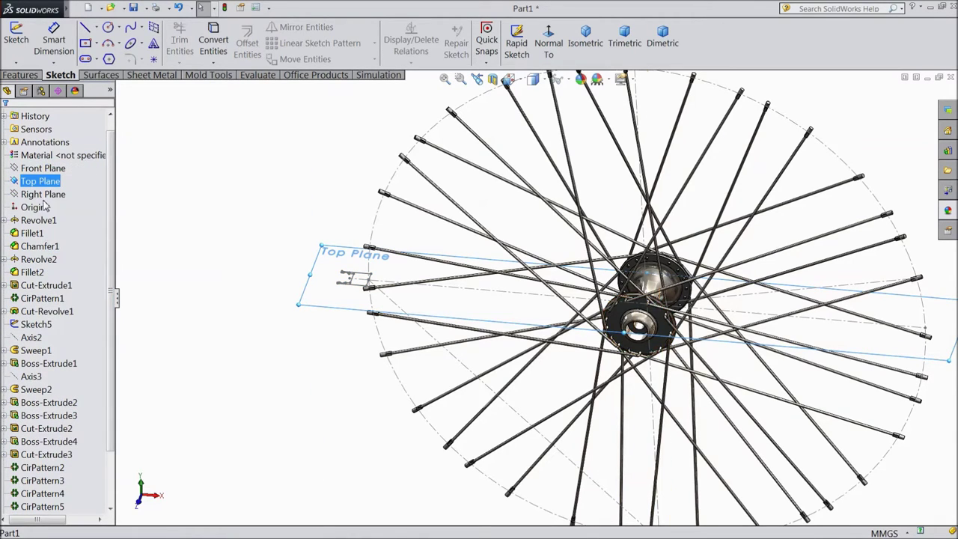
ctrl+click(45, 195)
scroll(490, 349, up, 3)
scroll(599, 329, down, 5)
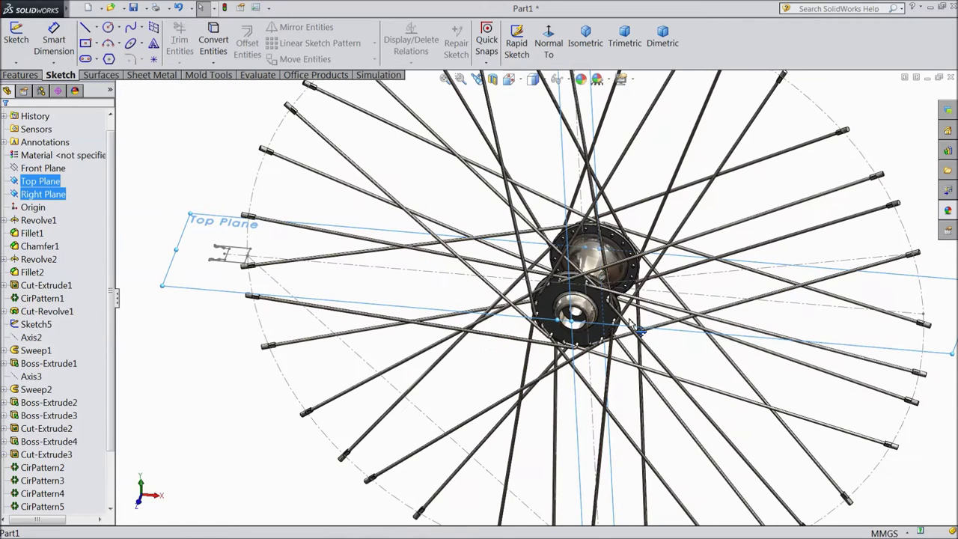
- Create a reference axis where the Top and Right planes intersect, then zoom to fit
click(21, 75)
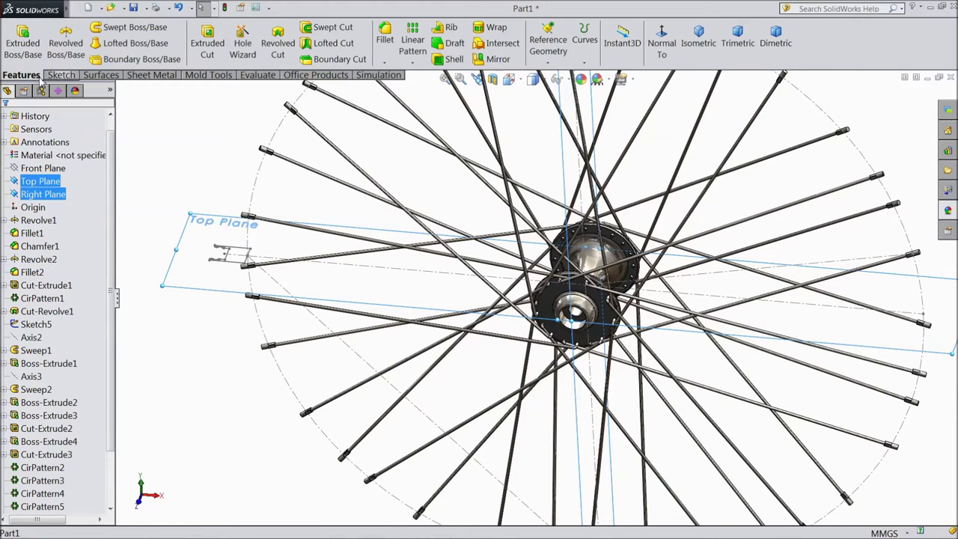
click(549, 65)
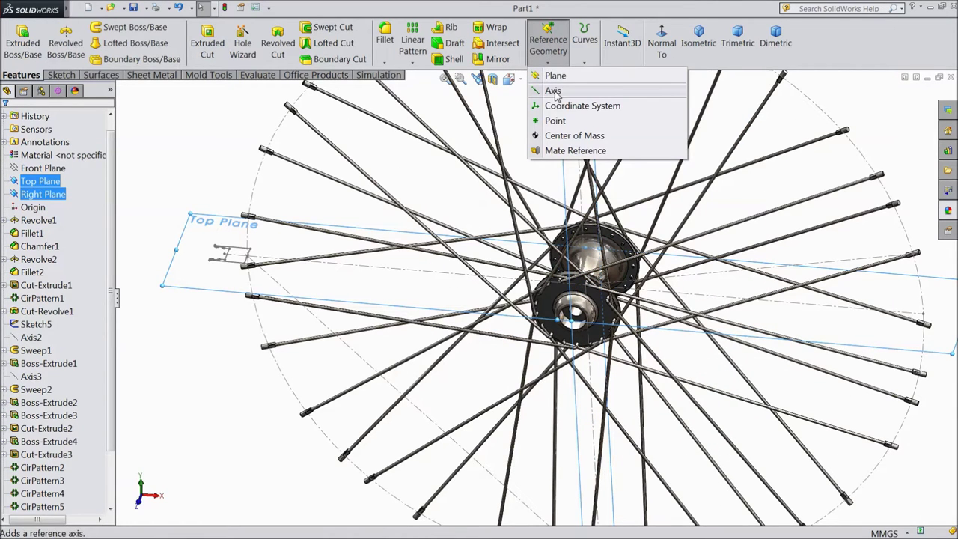
click(554, 91)
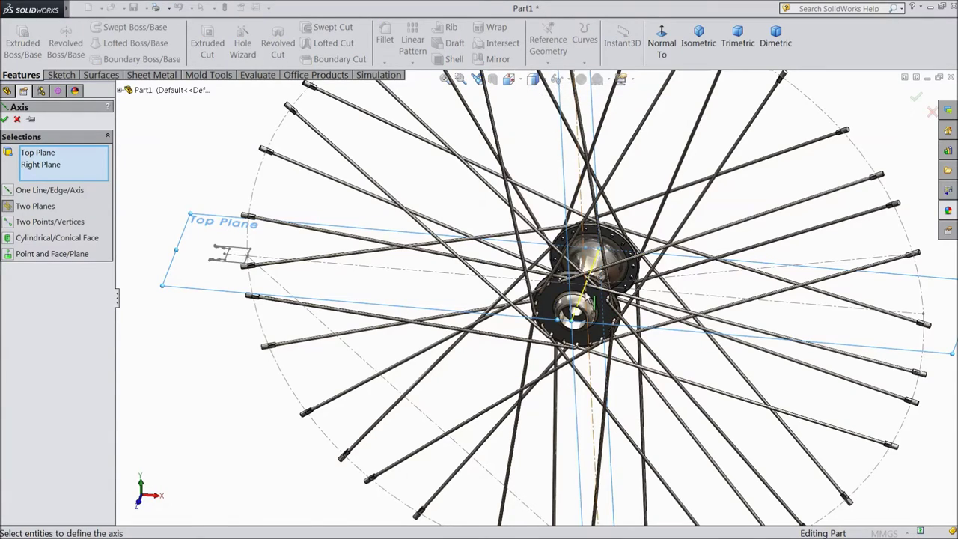
scroll(588, 296, down, 3)
scroll(588, 296, down, 3)
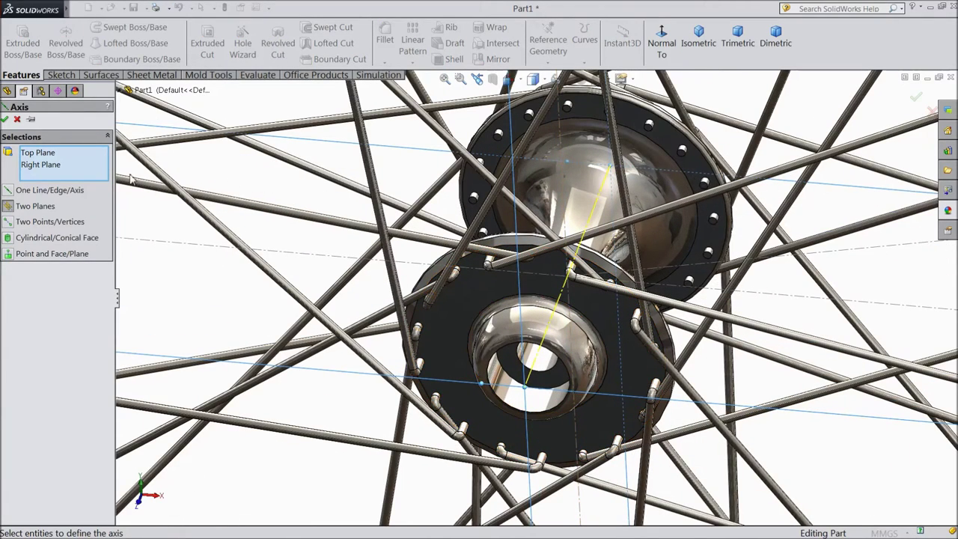
click(5, 121)
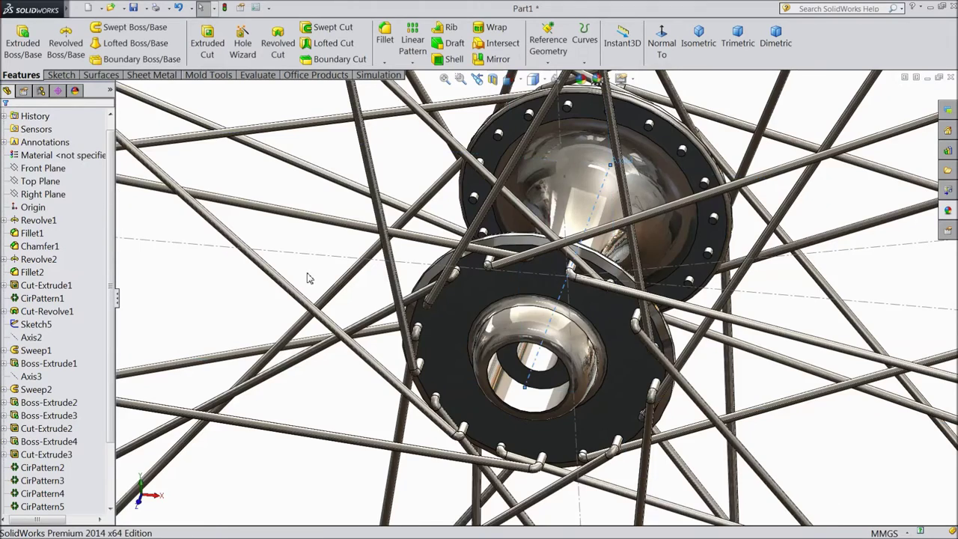
key(f)
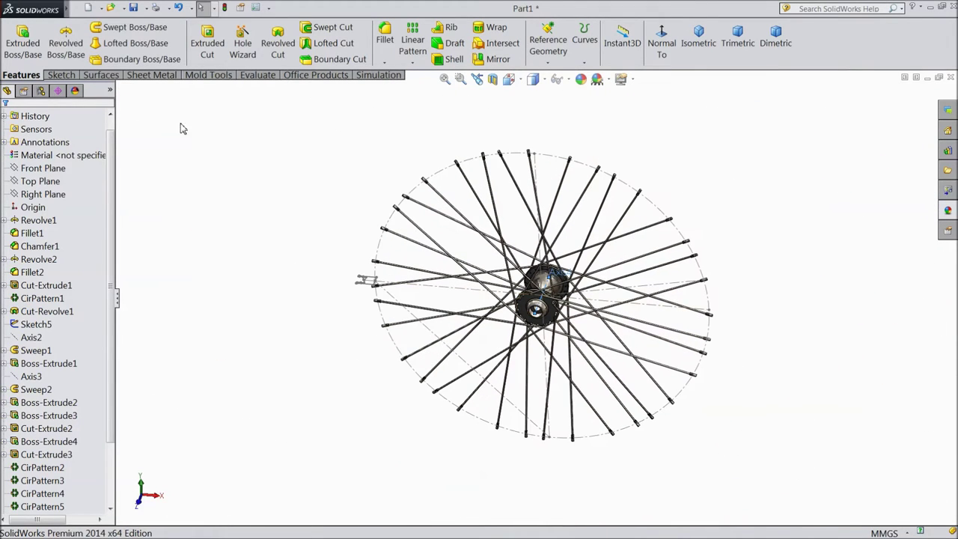
- Revolve Sketch12 360° about Axis4 with Merge result cleared
click(64, 53)
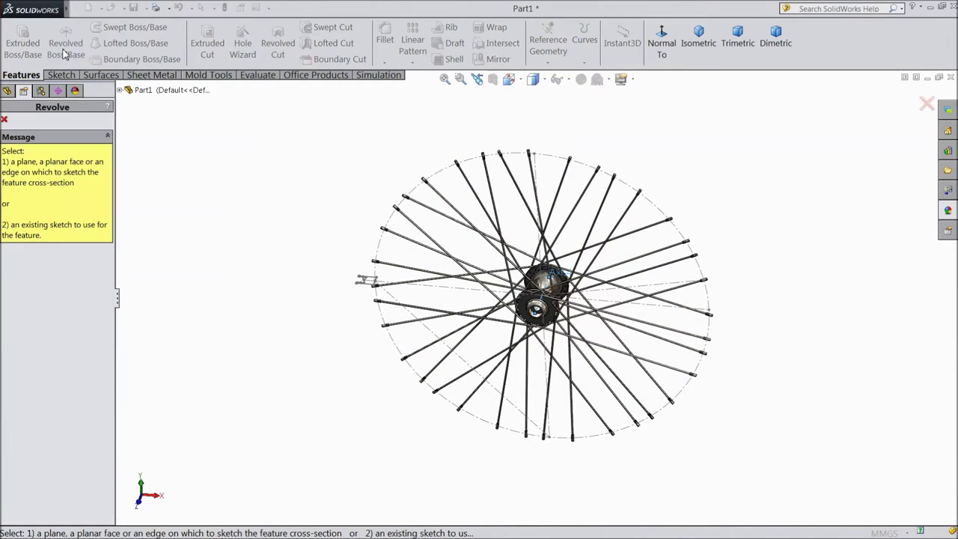
click(121, 90)
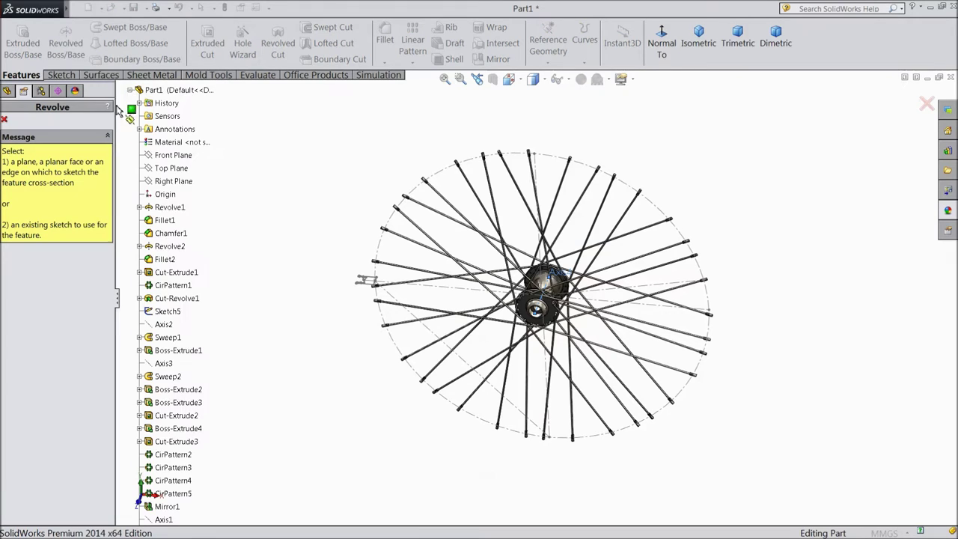
scroll(221, 378, down, 1)
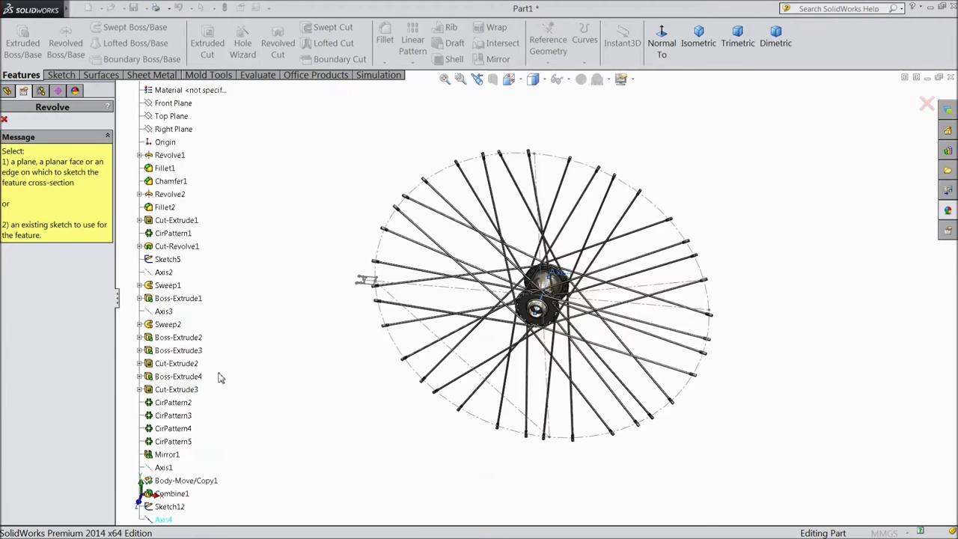
click(171, 508)
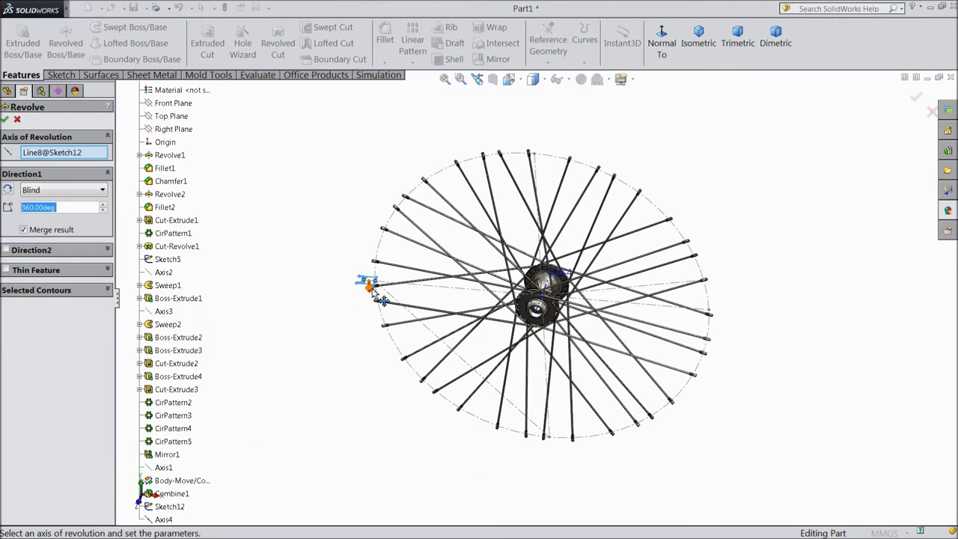
scroll(490, 318, down, 3)
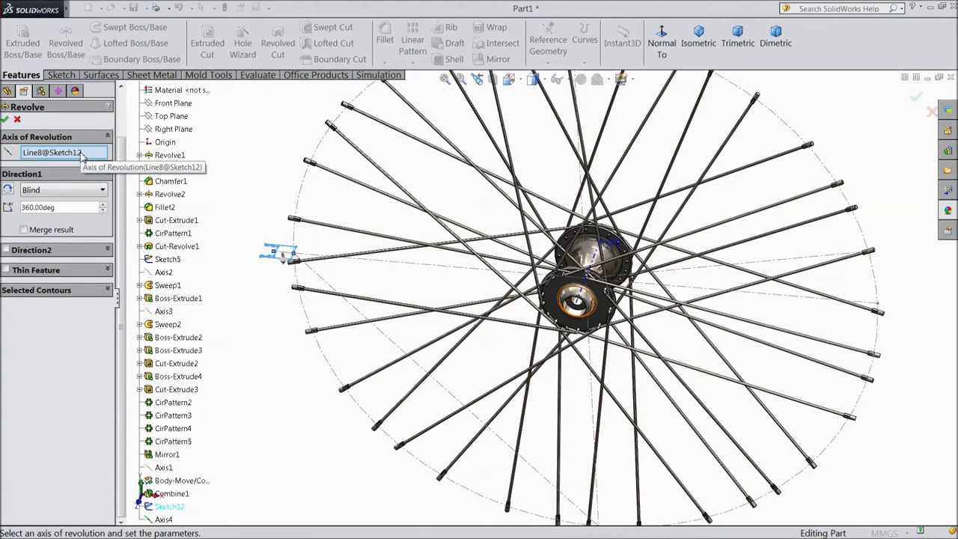
scroll(659, 329, down, 2)
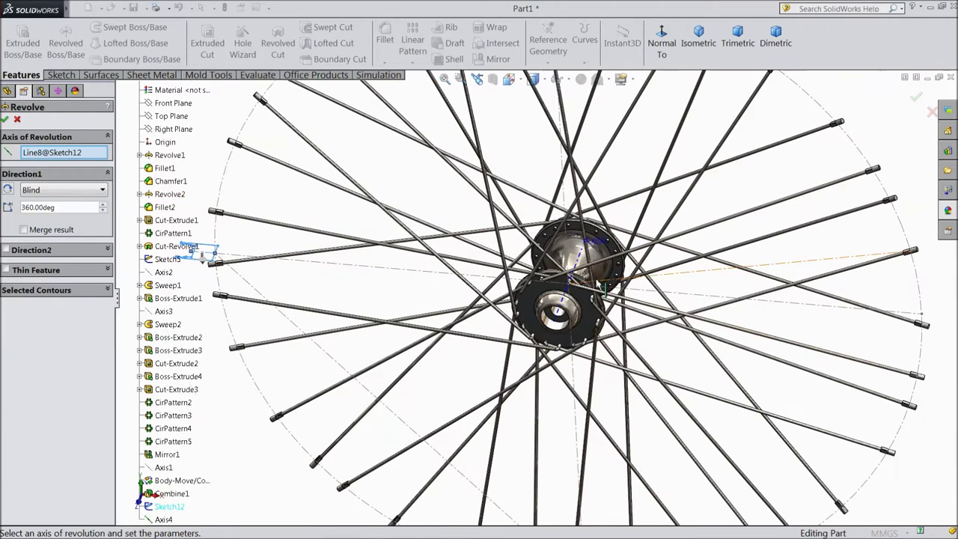
scroll(581, 263, up, 3)
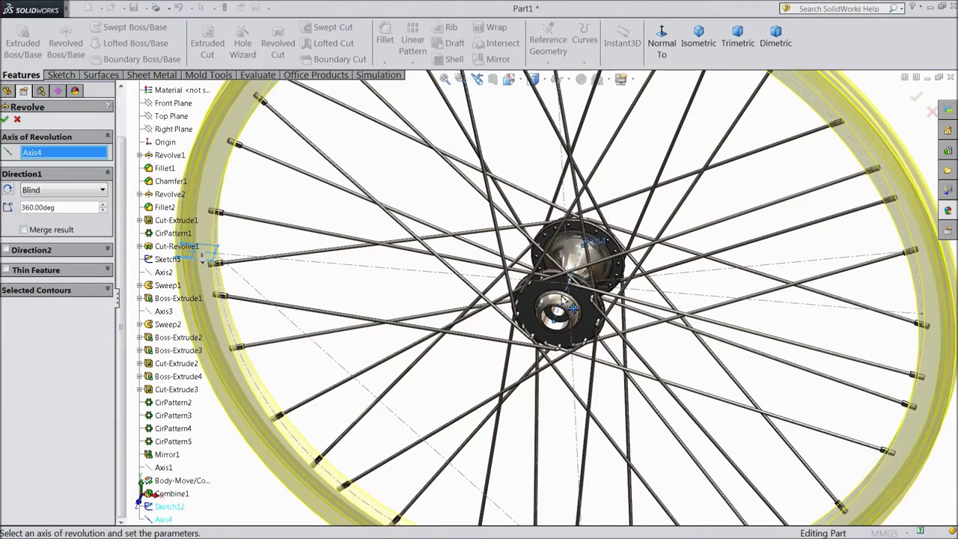
click(554, 295)
scroll(479, 217, down, 2)
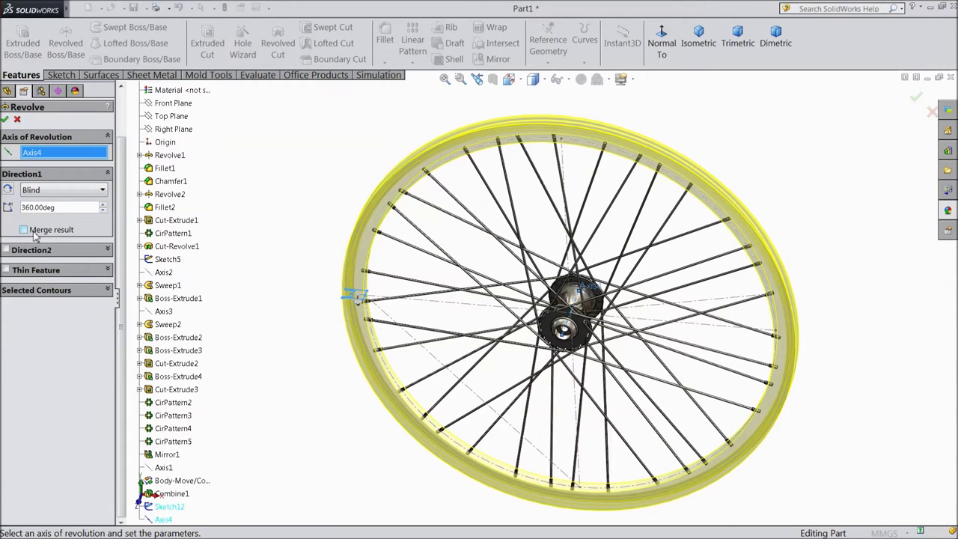
click(6, 120)
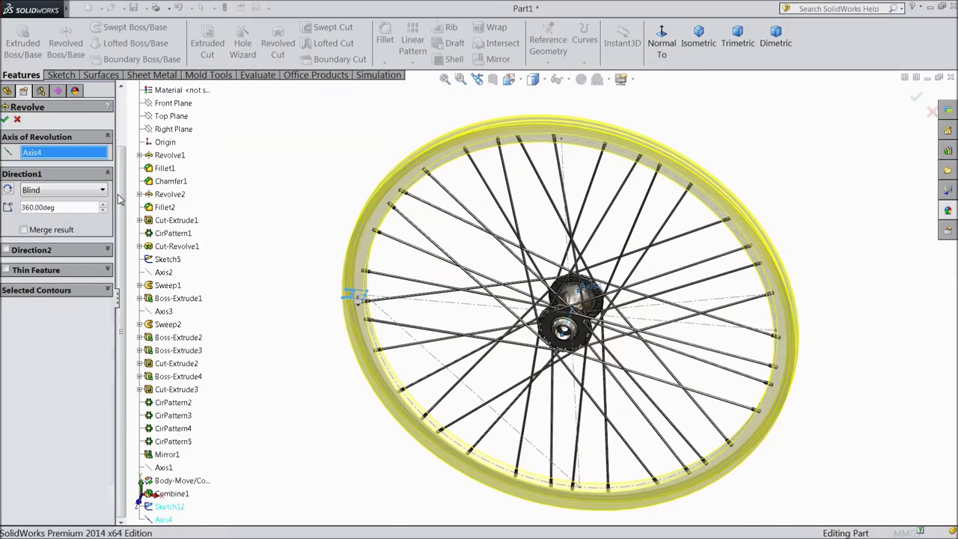
mouse_move(233, 249)
middle_down()
mouse_move(257, 175)
mouse_move(301, 224)
mouse_move(185, 262)
middle_up()
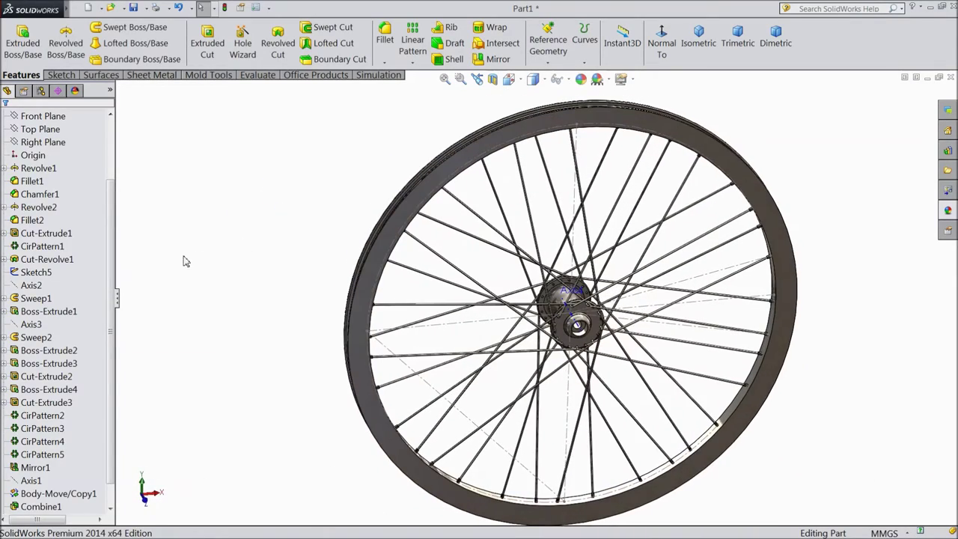
- Apply the chromium plate metal appearance to the Revolve3 rim feature
scroll(101, 300, down, 1)
scroll(92, 340, down, 1)
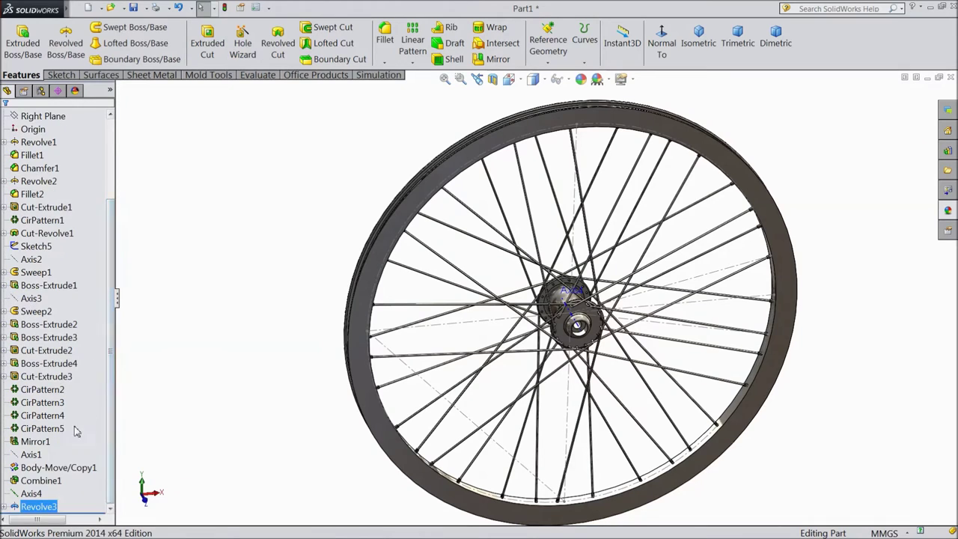
click(159, 466)
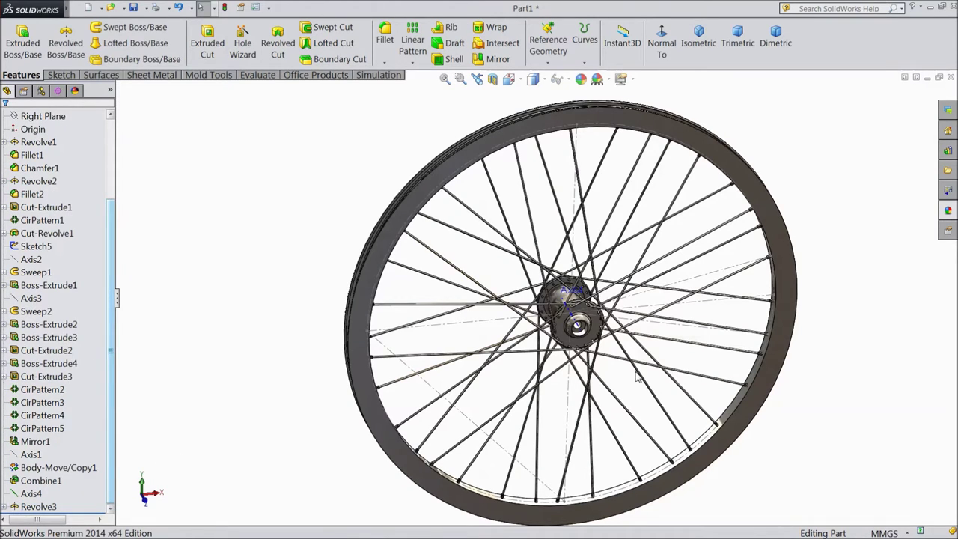
click(45, 507)
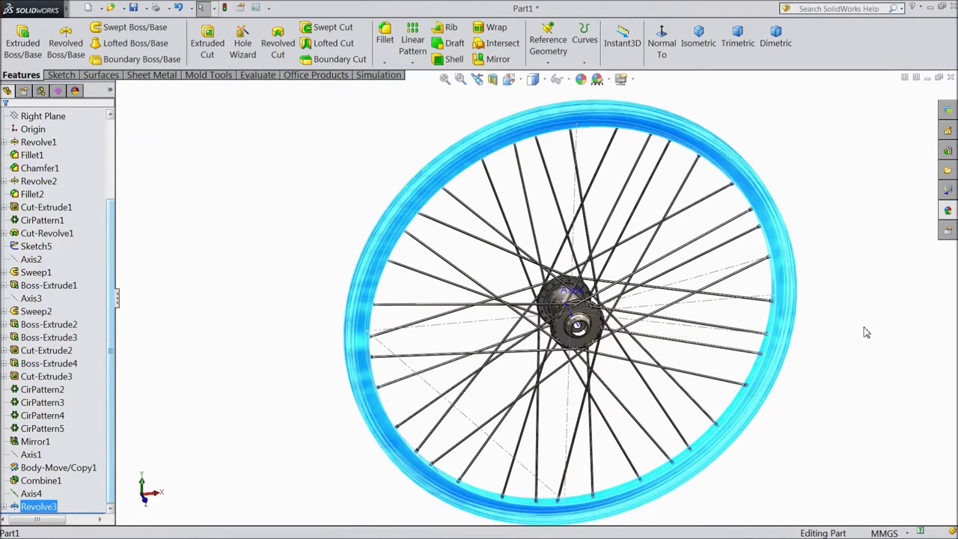
click(948, 213)
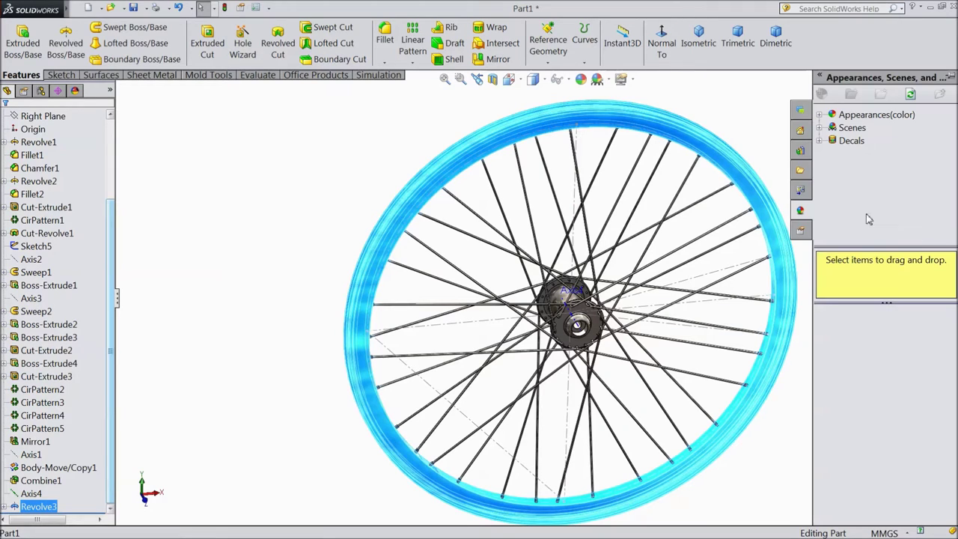
click(823, 116)
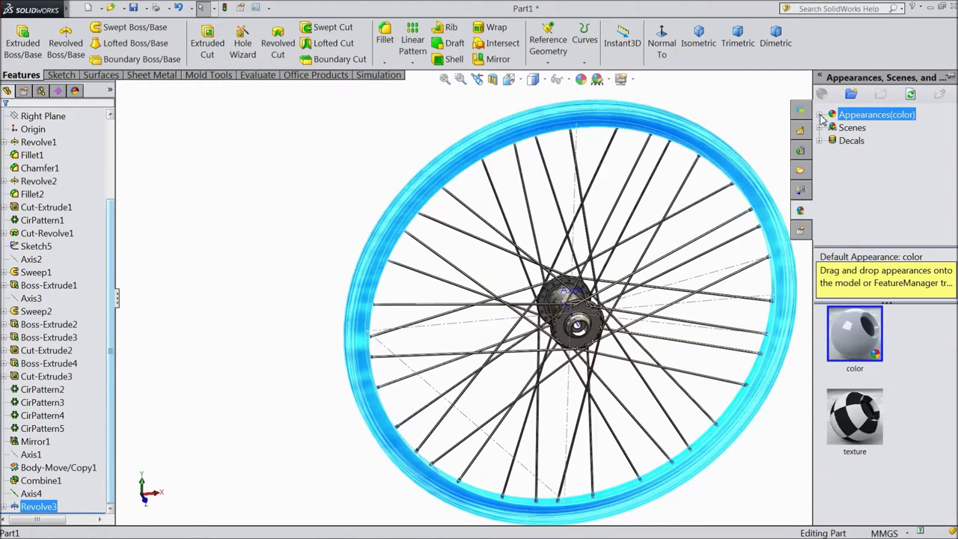
click(821, 115)
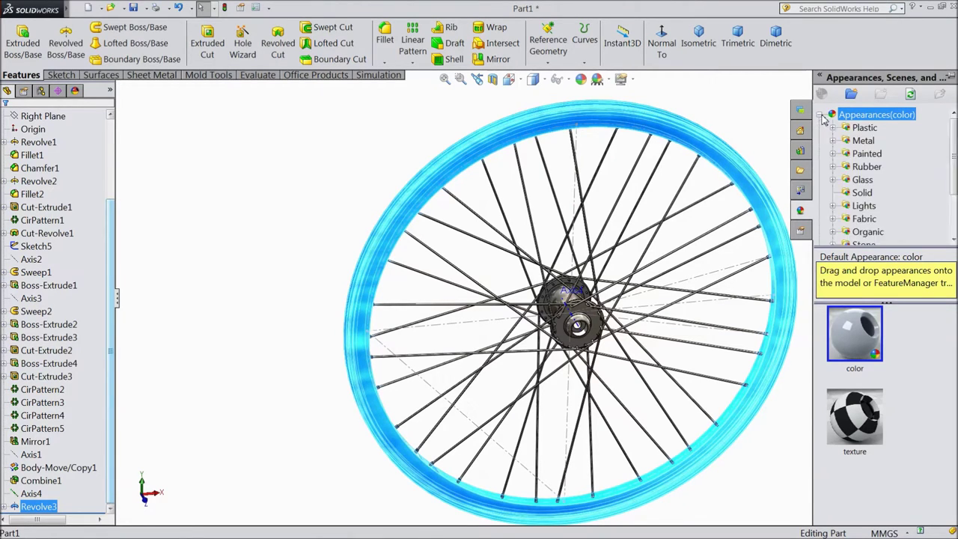
click(860, 141)
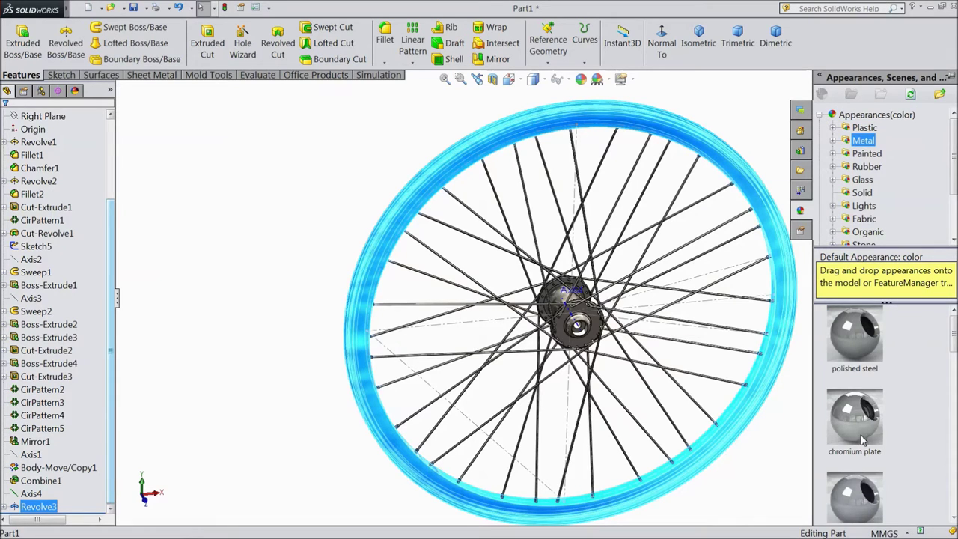
mouse_move(855, 418)
double_click(860, 438)
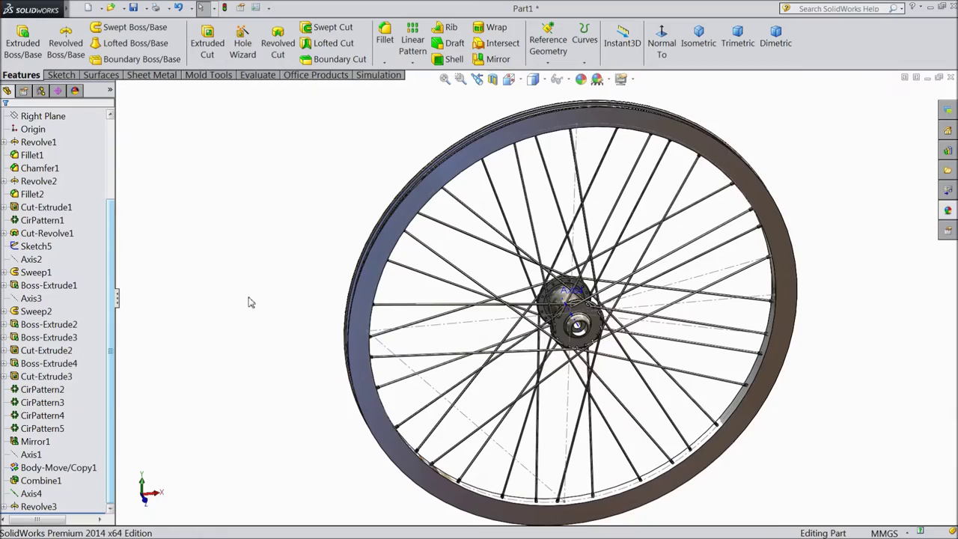
mouse_move(254, 299)
middle_down()
mouse_move(274, 291)
mouse_move(301, 246)
mouse_move(320, 286)
mouse_move(289, 295)
mouse_move(289, 317)
middle_up()
scroll(636, 449, down, 5)
scroll(637, 449, down, 2)
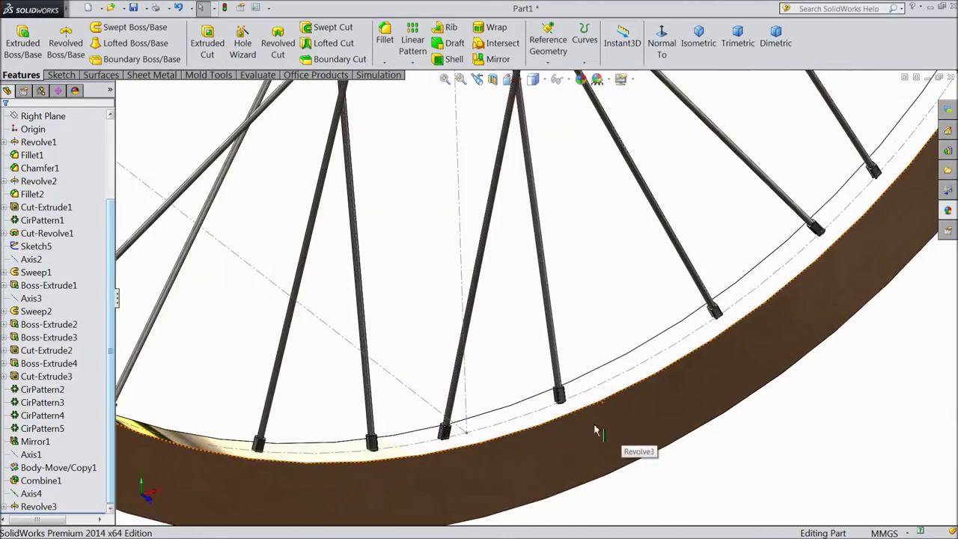
- Fillet the upper and lower rim edges with an 8 mm radius
click(385, 41)
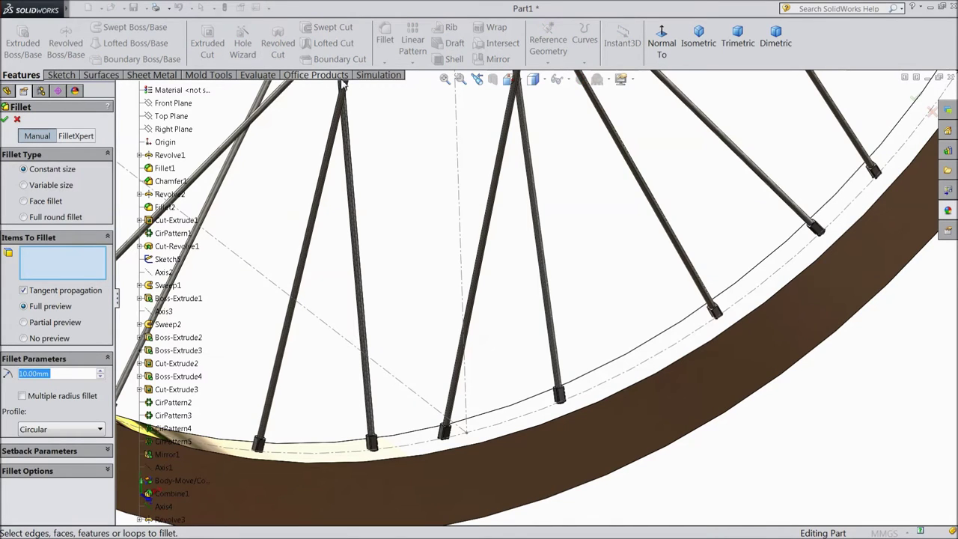
text(8)
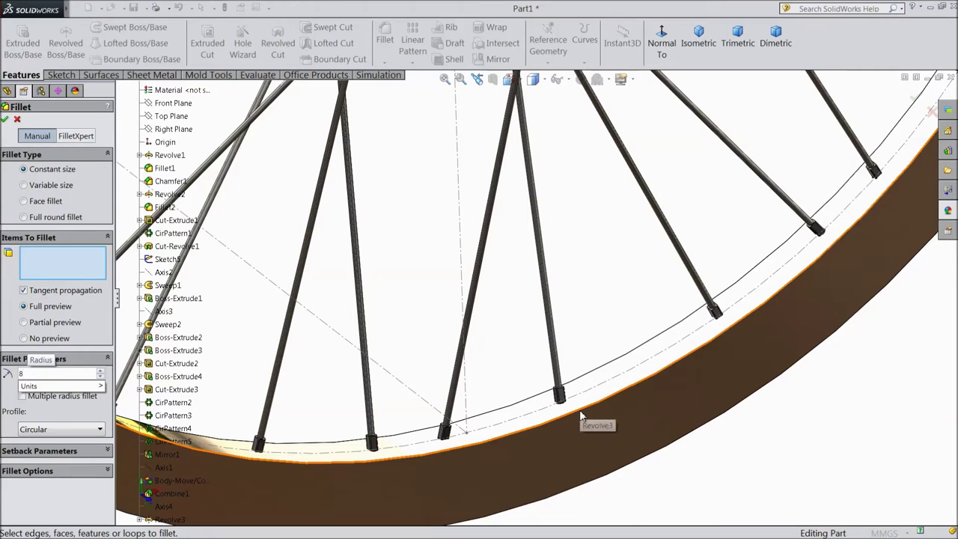
click(579, 410)
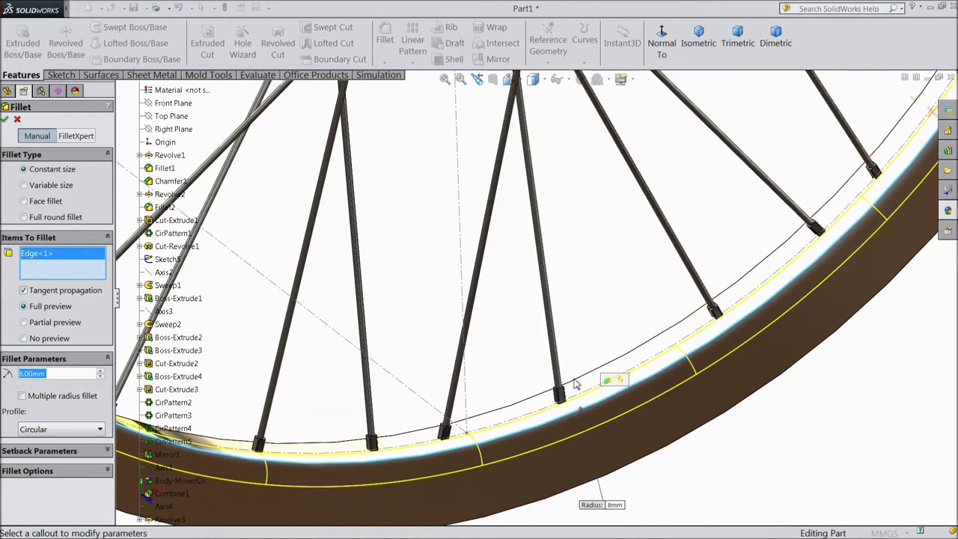
click(575, 384)
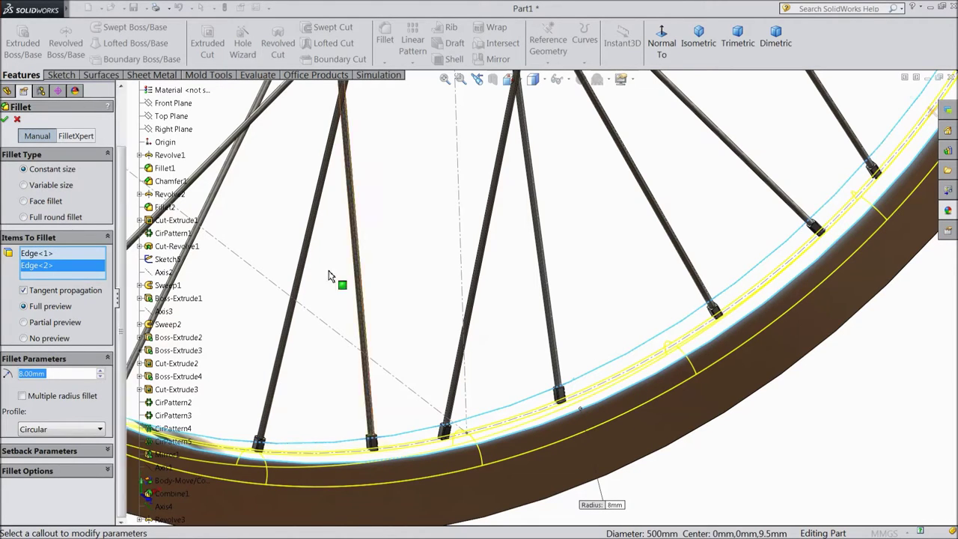
click(6, 121)
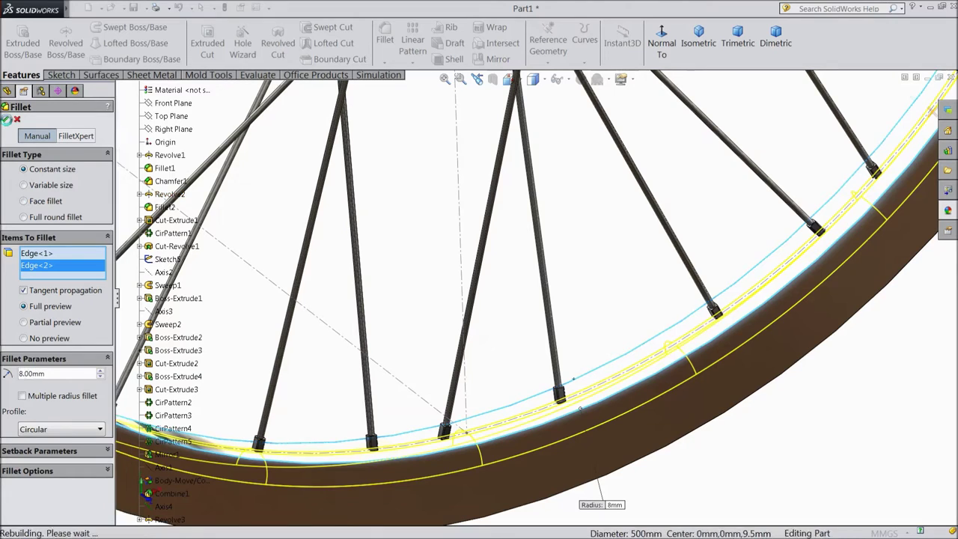
- Orbit and zoom around the wheel to inspect a spoke nipple at the rim
scroll(430, 312, up, 5)
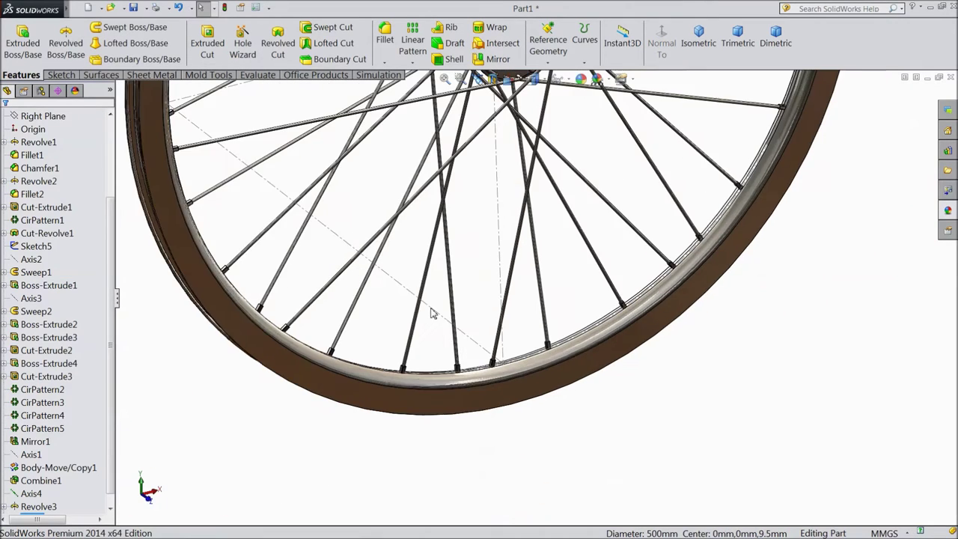
key(f)
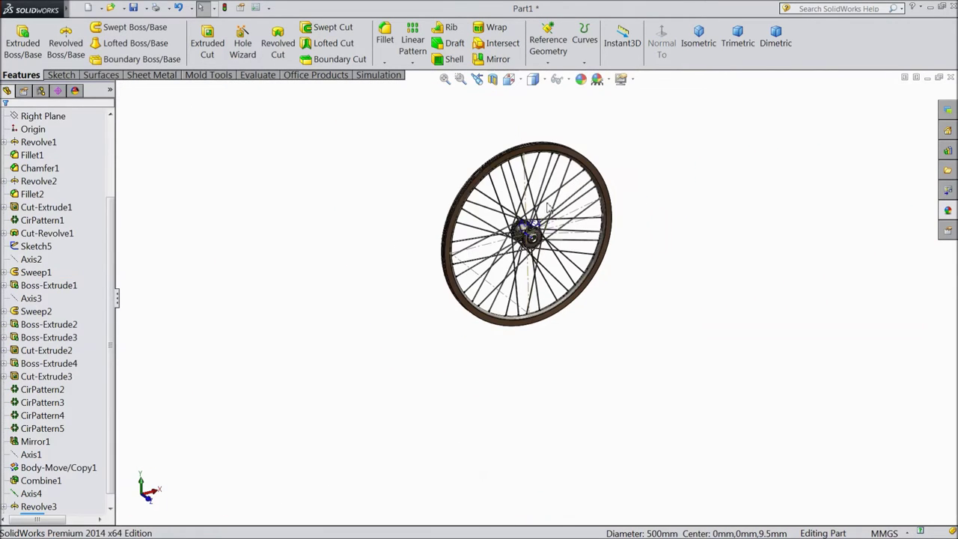
scroll(555, 307, down, 3)
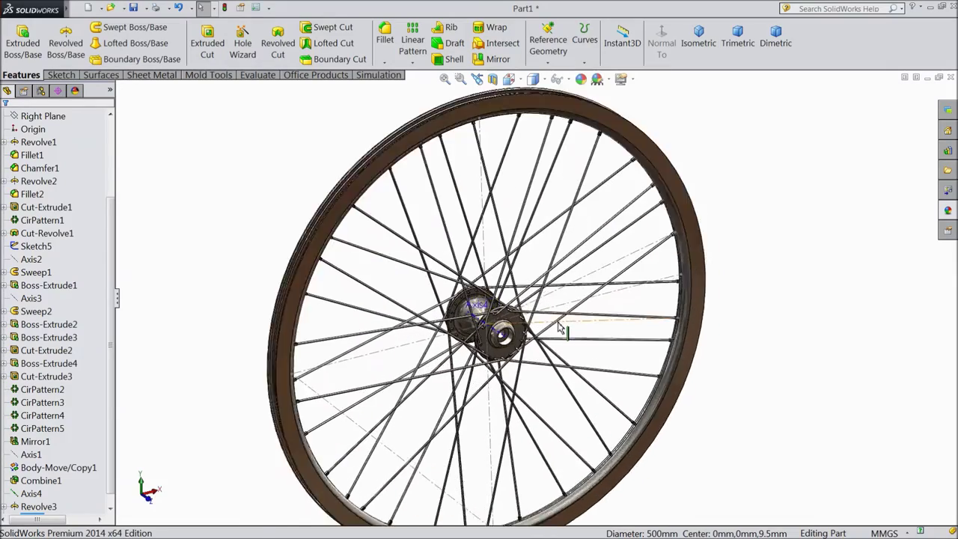
scroll(561, 327, down, 3)
mouse_move(796, 314)
middle_down()
mouse_move(759, 316)
mouse_move(737, 301)
mouse_move(746, 265)
mouse_move(753, 304)
mouse_move(740, 342)
mouse_move(758, 351)
mouse_move(763, 277)
mouse_move(758, 316)
middle_up()
scroll(561, 397, up, 2)
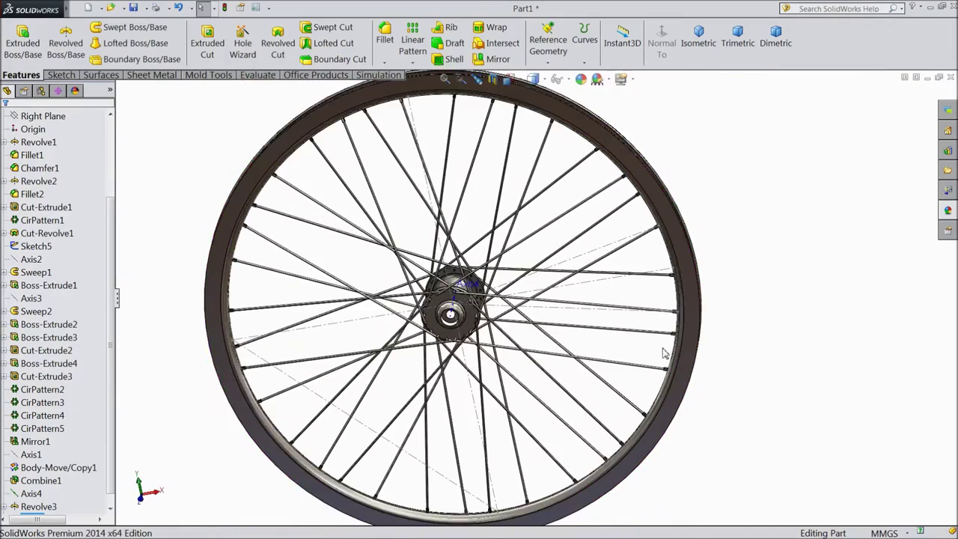
scroll(642, 320, down, 2)
scroll(642, 320, up, 1)
scroll(640, 319, up, 2)
mouse_move(706, 301)
middle_down()
mouse_move(696, 238)
mouse_move(676, 237)
mouse_move(684, 250)
mouse_move(707, 246)
middle_up()
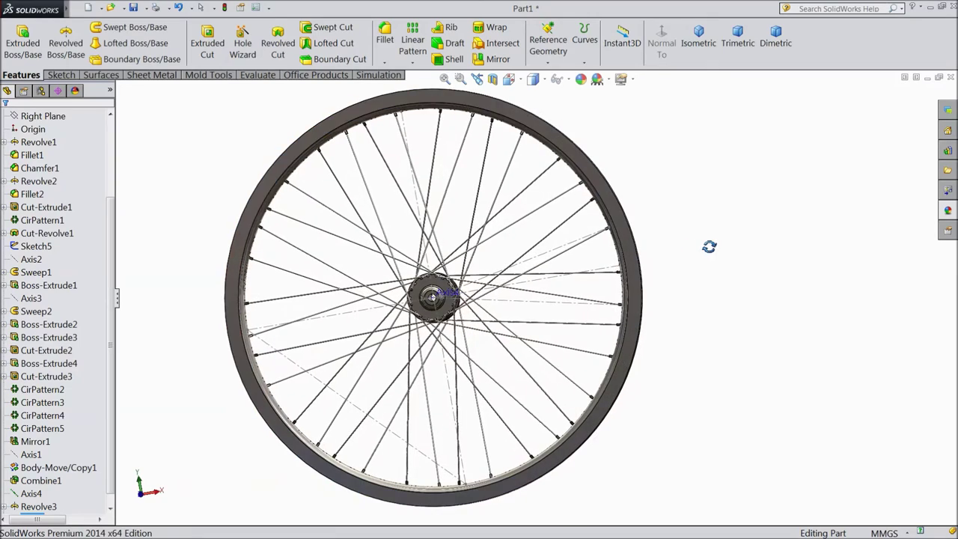
scroll(603, 296, down, 2)
scroll(603, 297, down, 1)
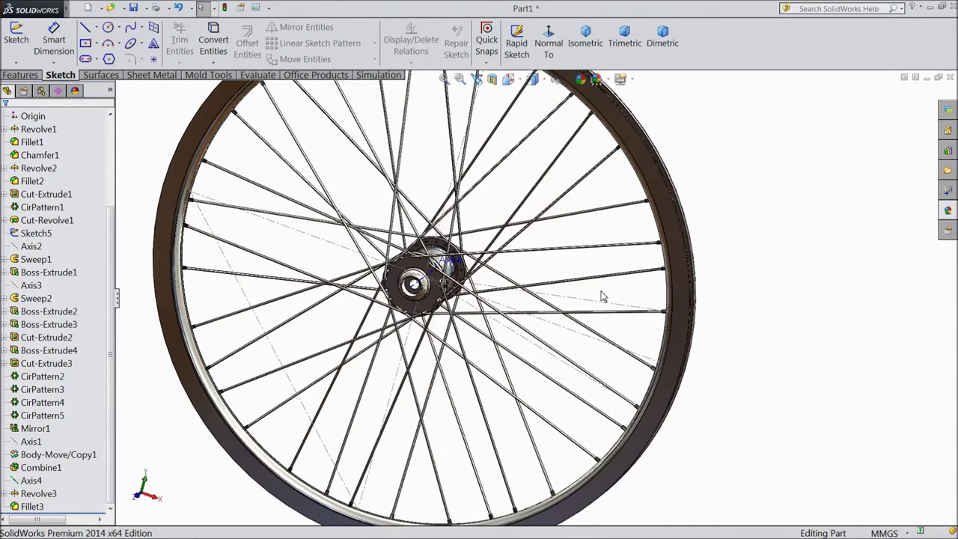
scroll(635, 305, down, 2)
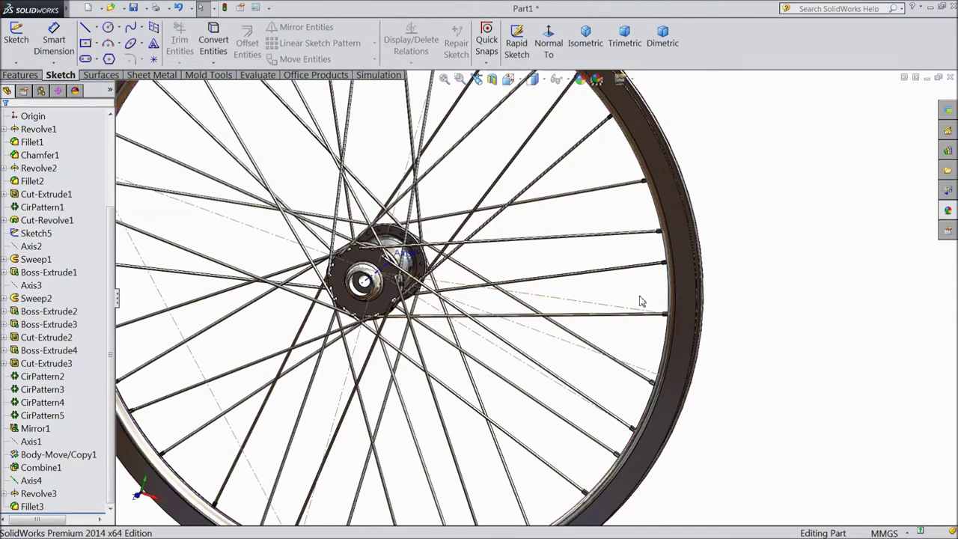
middle_drag(640, 301, 697, 327)
scroll(652, 318, down, 3)
scroll(607, 307, down, 2)
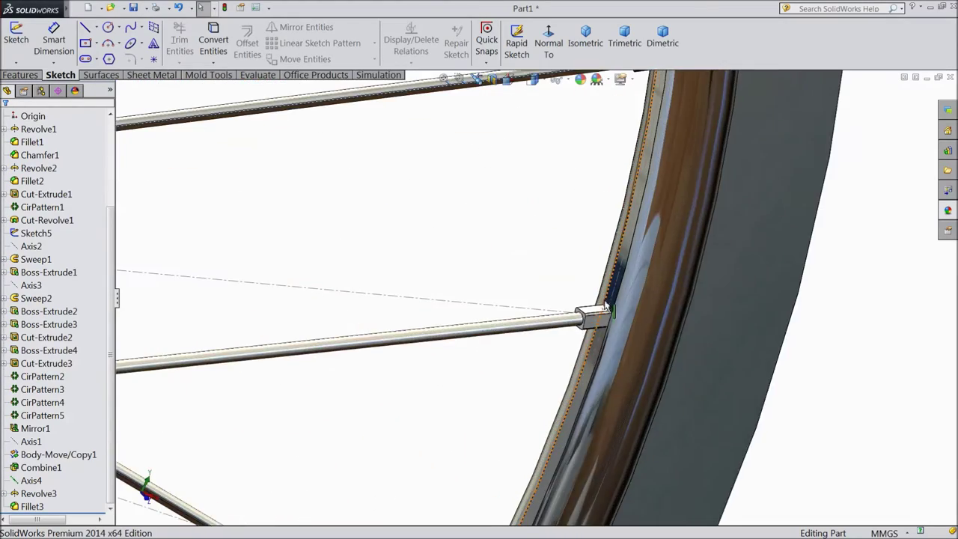
scroll(603, 318, down, 2)
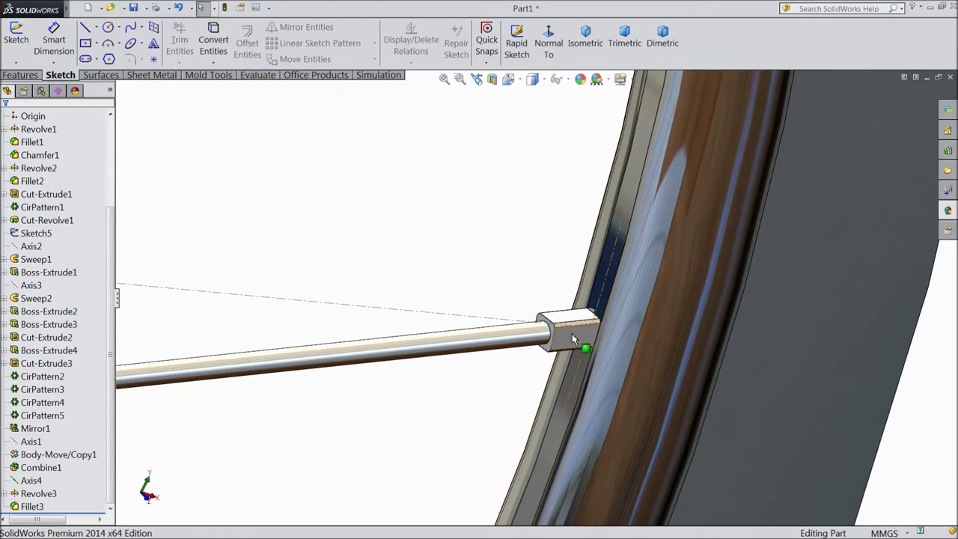
scroll(573, 339, up, 1)
scroll(584, 329, up, 2)
scroll(569, 322, up, 3)
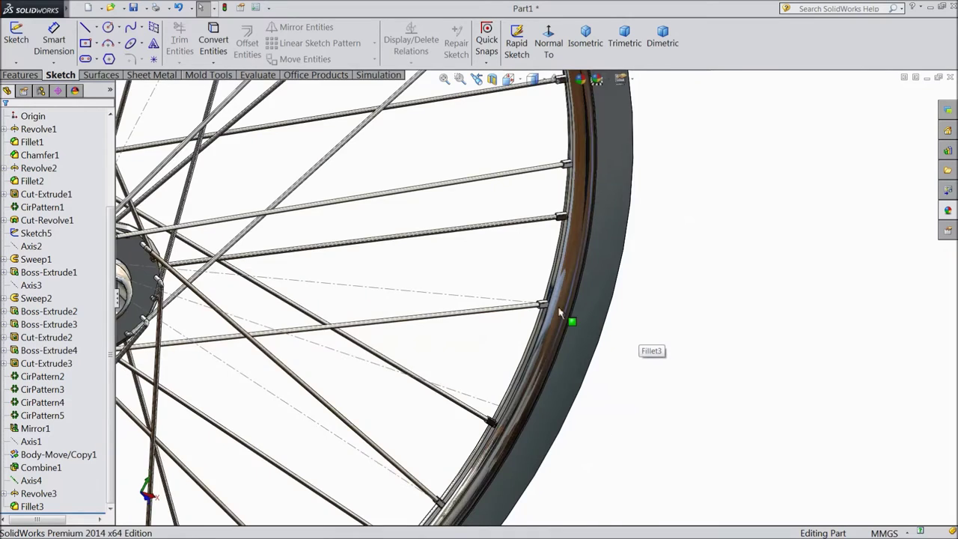
key(f)
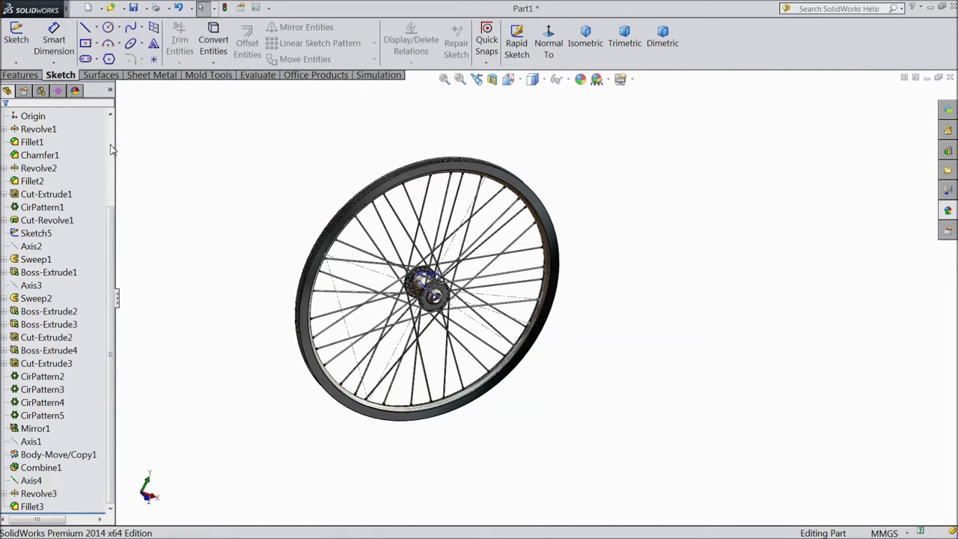
scroll(110, 150, up, 3)
- Start a new sketch on the Front Plane, viewed normal to it
click(43, 194)
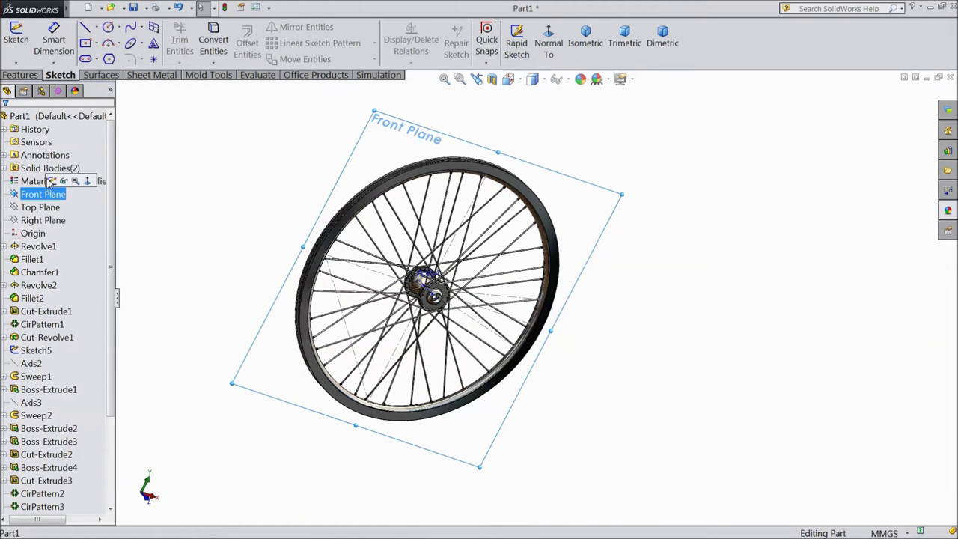
click(51, 181)
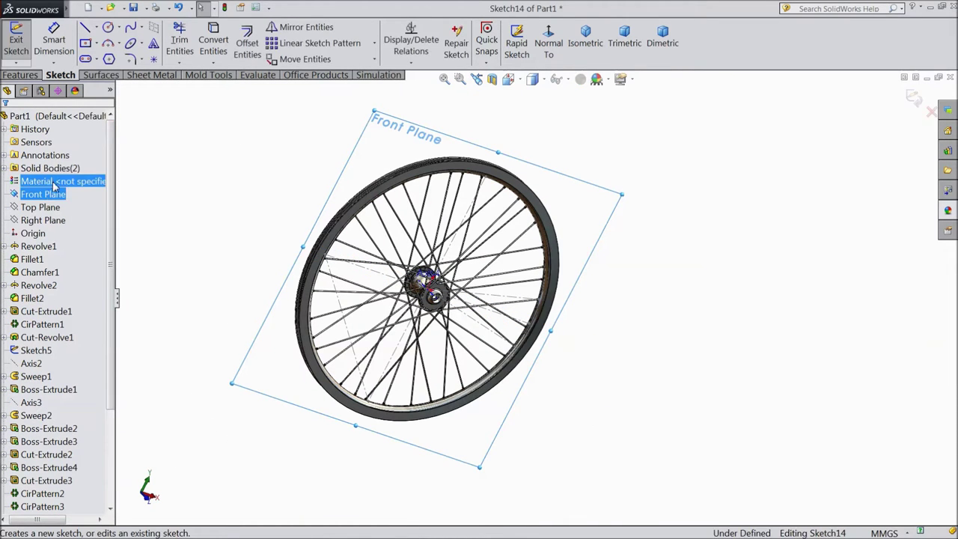
click(552, 58)
scroll(667, 303, down, 3)
scroll(637, 284, down, 3)
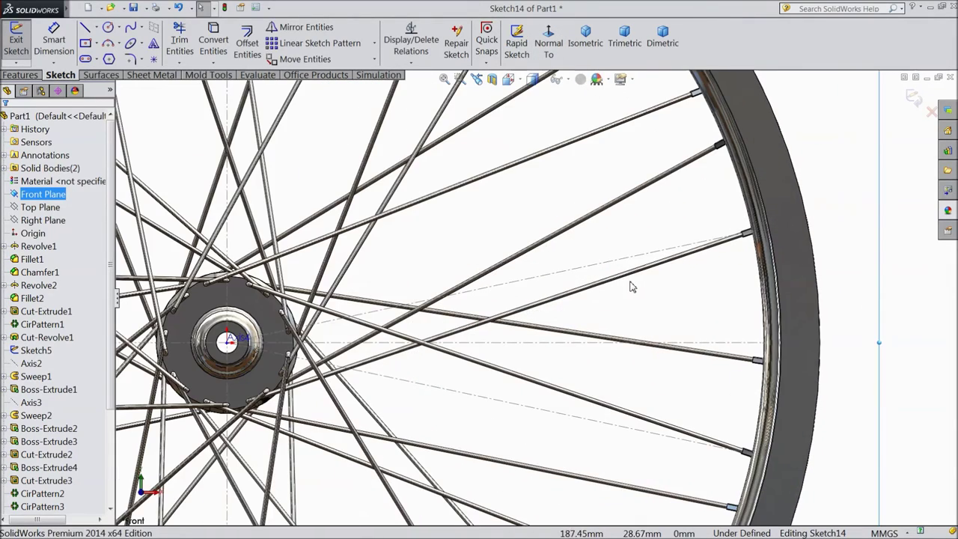
- Convert the Sketch5 spoke line into construction geometry and zoom to its rim end
click(597, 271)
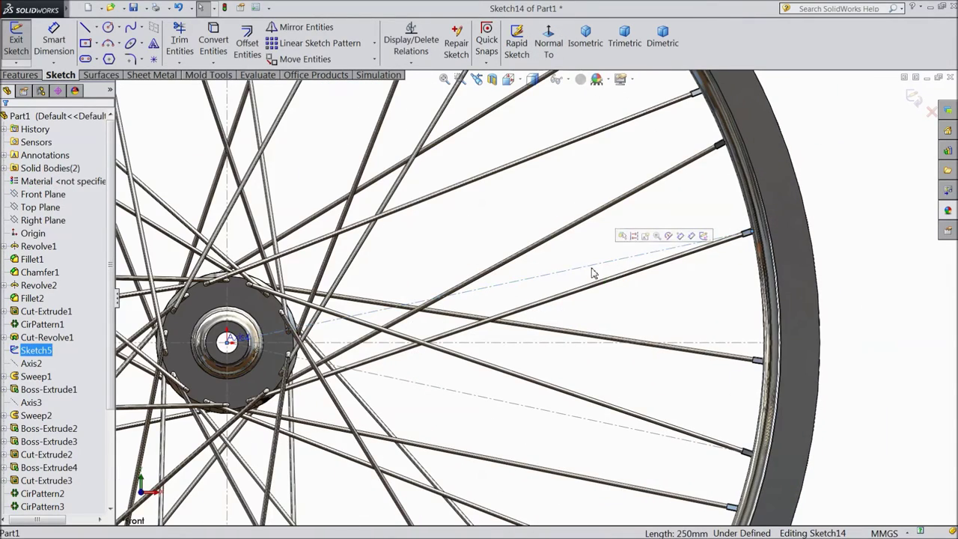
click(216, 48)
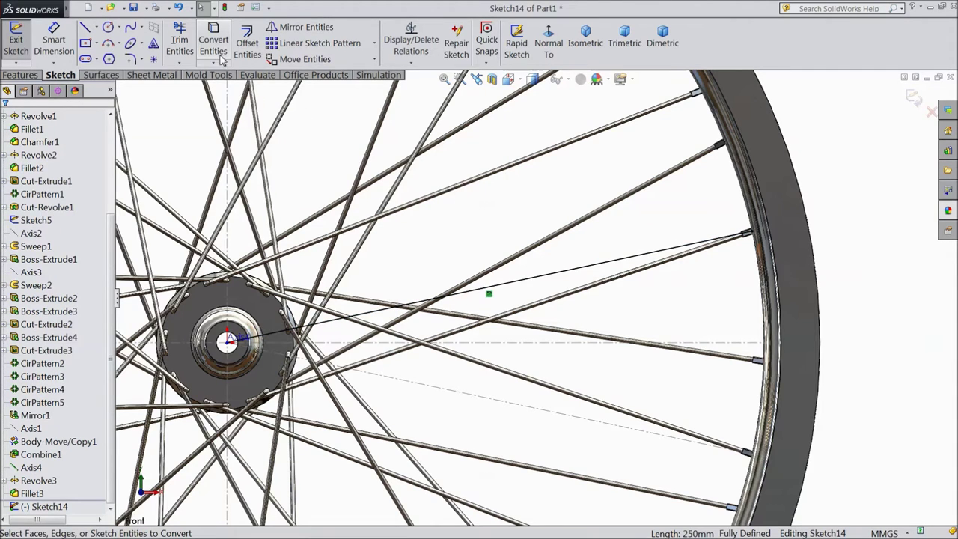
click(545, 283)
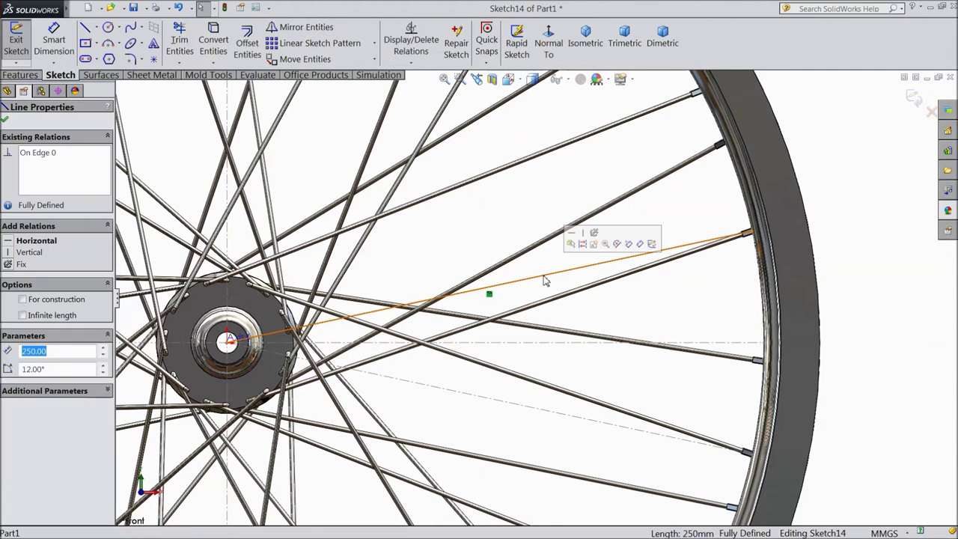
click(582, 247)
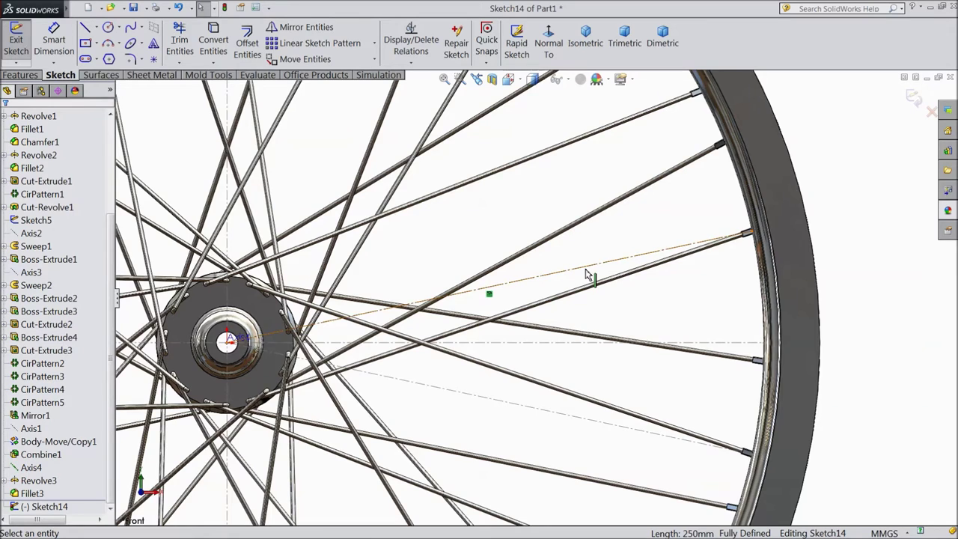
scroll(733, 248, down, 3)
scroll(740, 253, down, 2)
scroll(740, 253, down, 2)
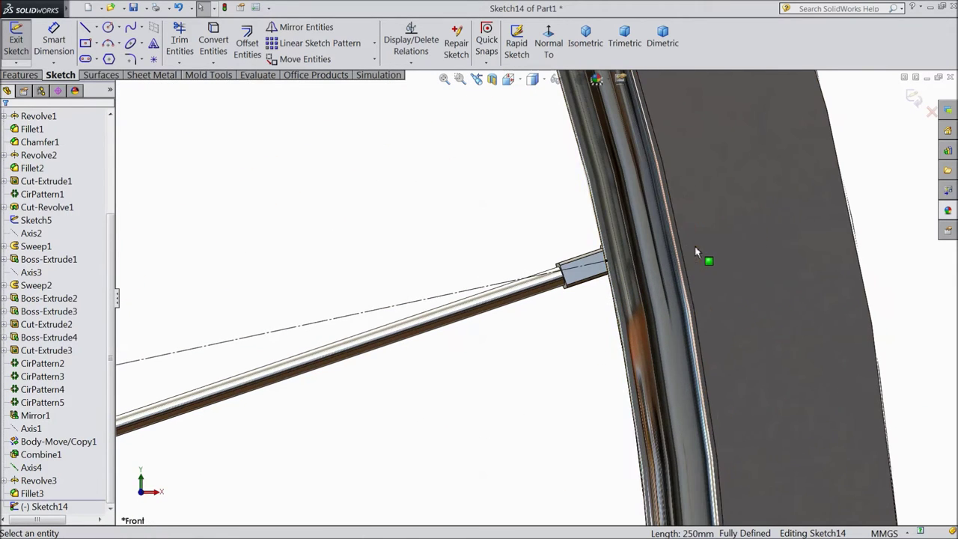
scroll(574, 269, down, 1)
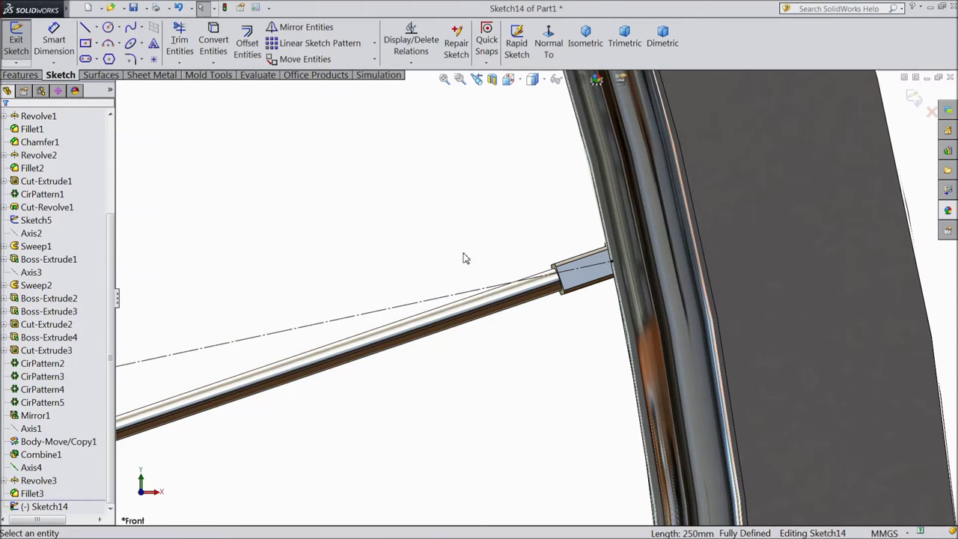
- Draw a closed four-line outline from the spoke end out across the rim
click(85, 27)
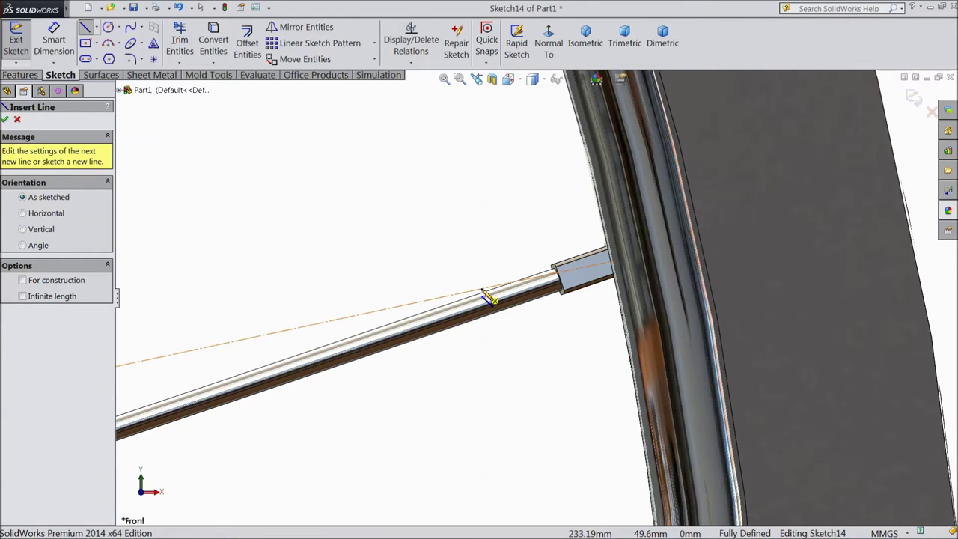
click(483, 292)
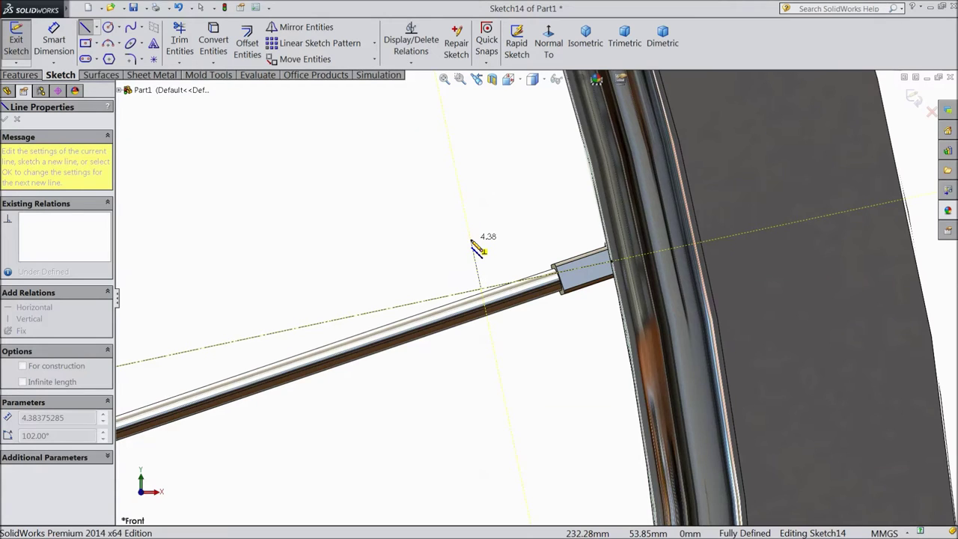
click(474, 256)
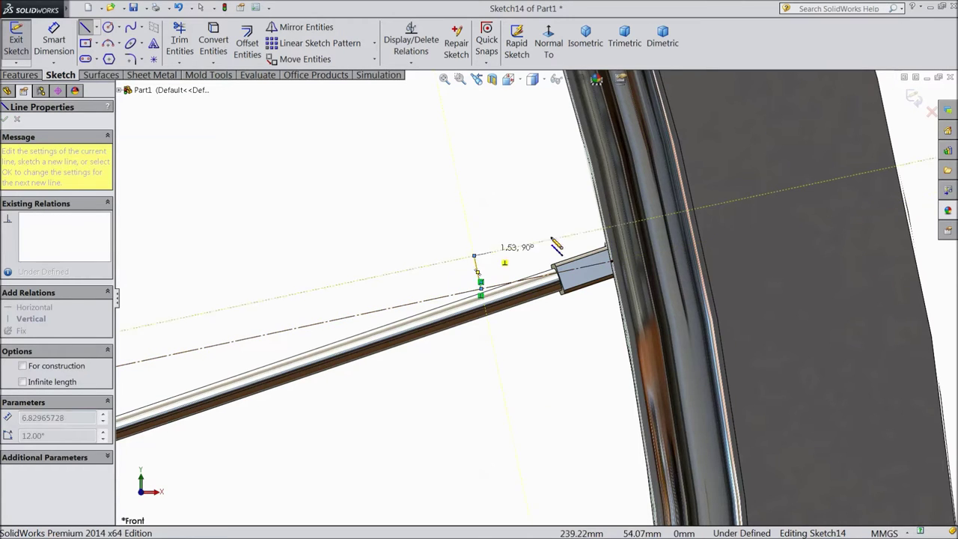
click(769, 194)
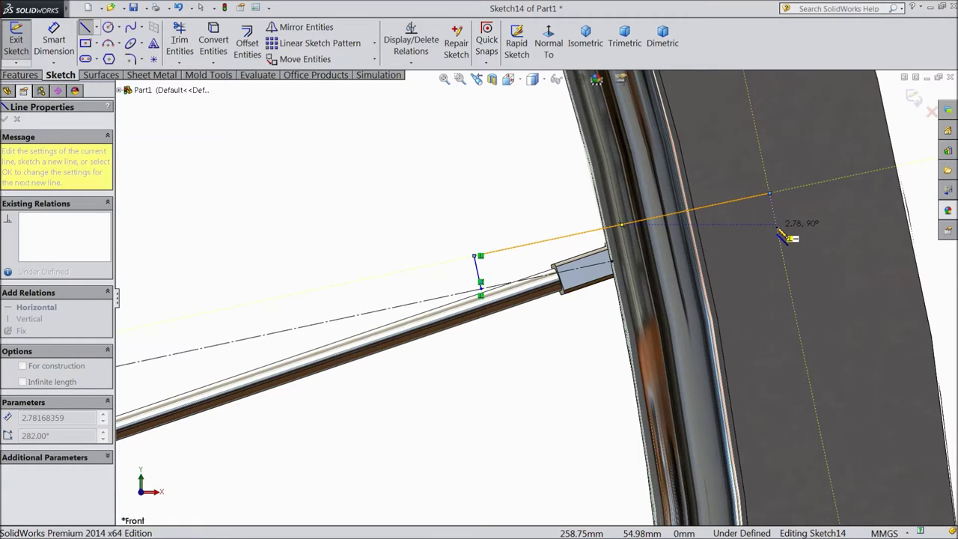
click(776, 228)
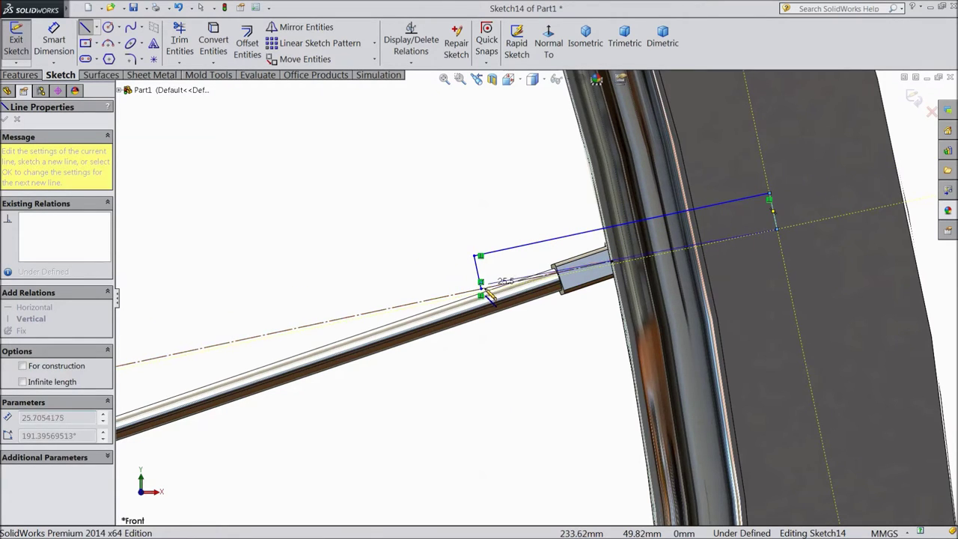
click(481, 295)
right_click(426, 241)
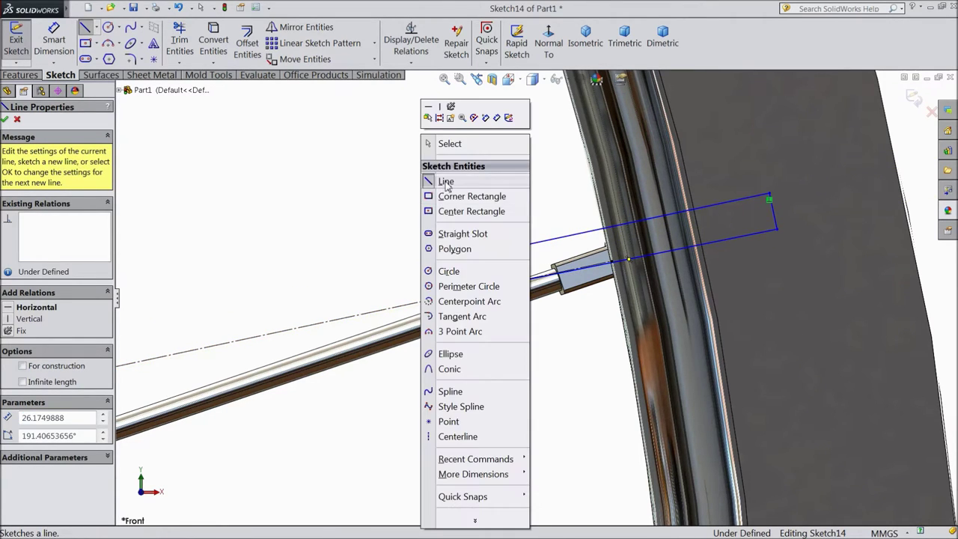
click(445, 182)
scroll(706, 275, down, 2)
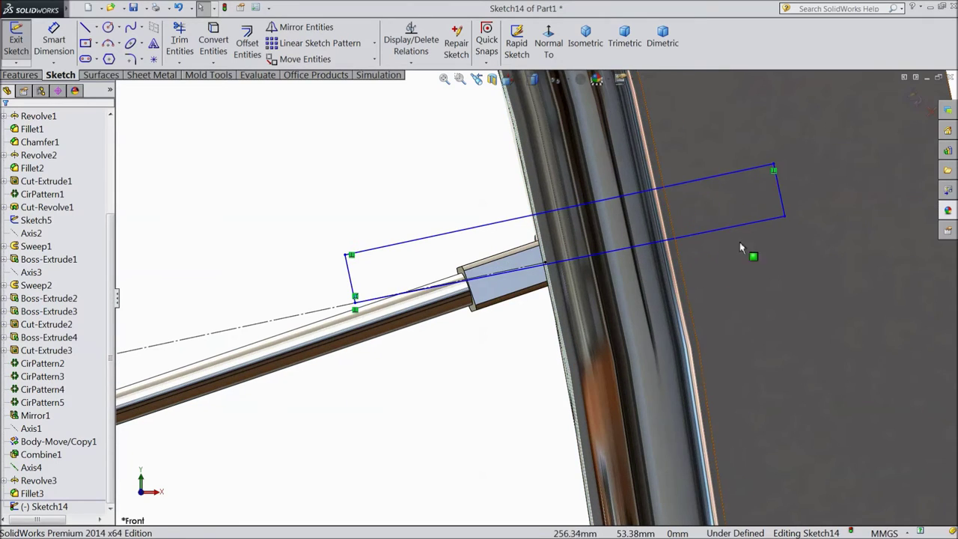
- Make the short far edge perpendicular to the lower long line, undoing a mistaken equal constraint
click(783, 206)
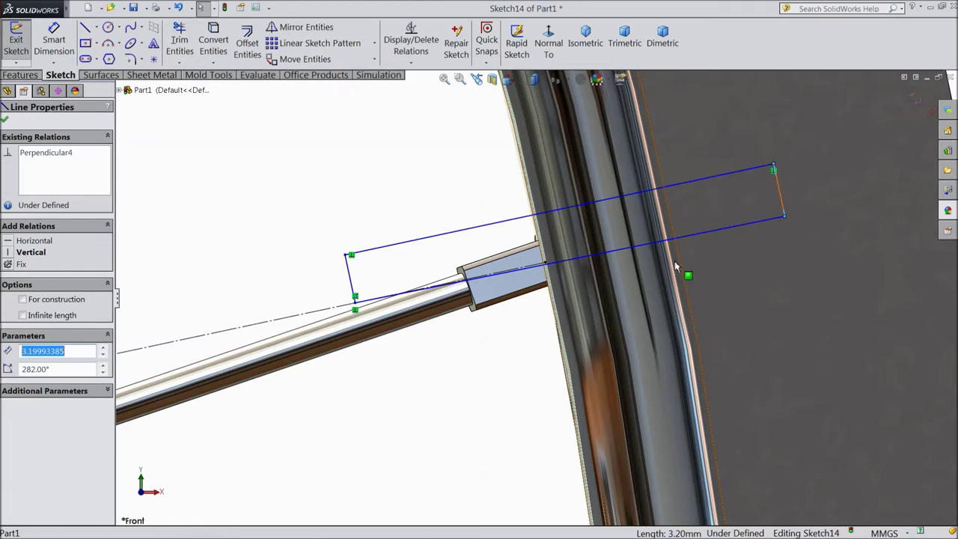
ctrl+click(697, 234)
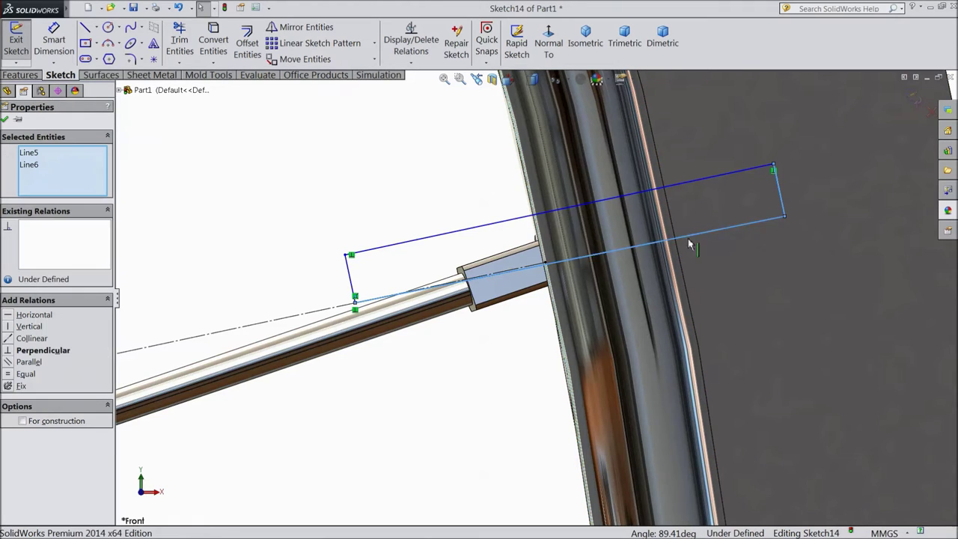
ctrl+click(350, 263)
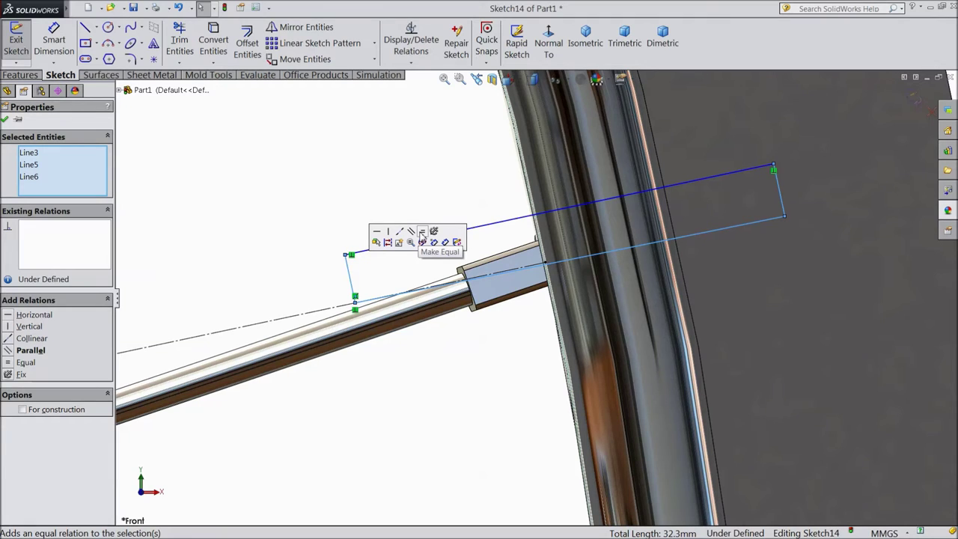
click(422, 235)
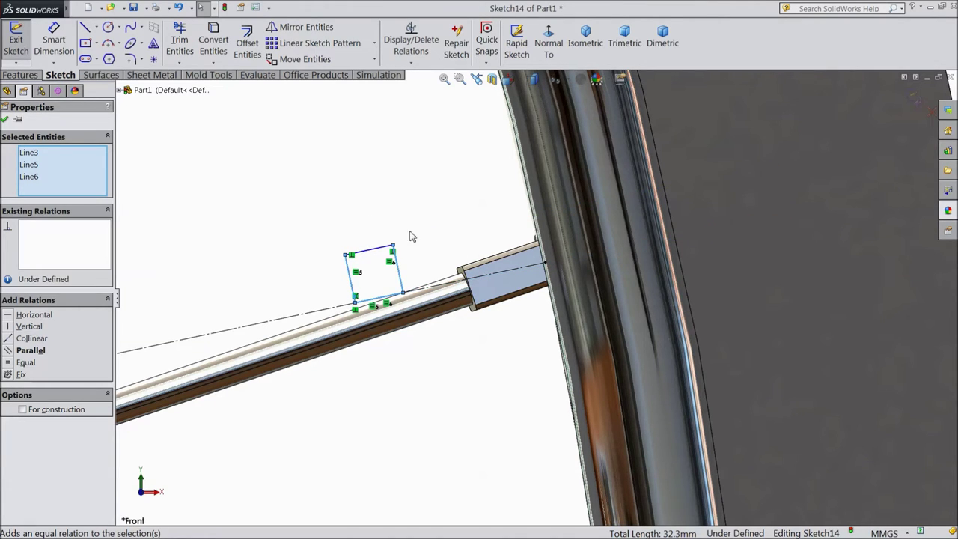
click(178, 7)
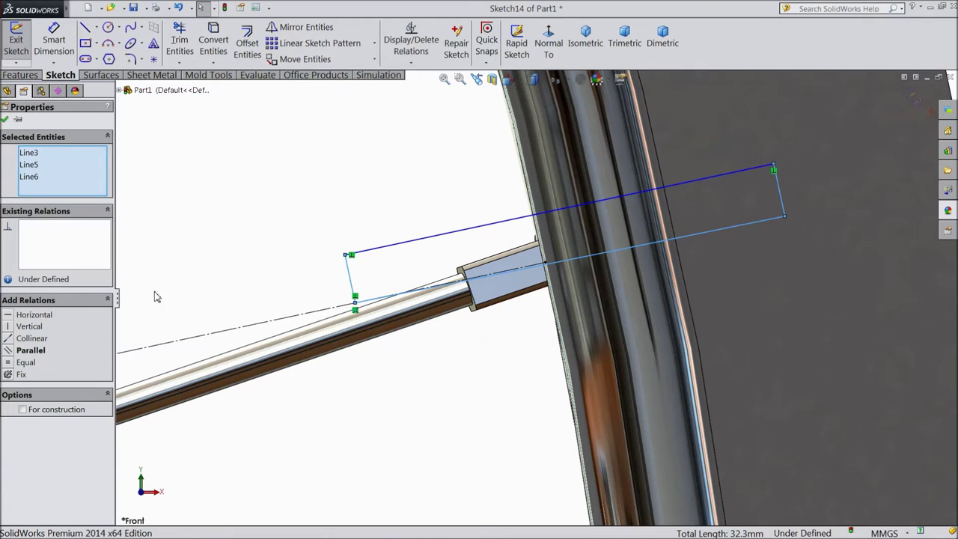
click(207, 226)
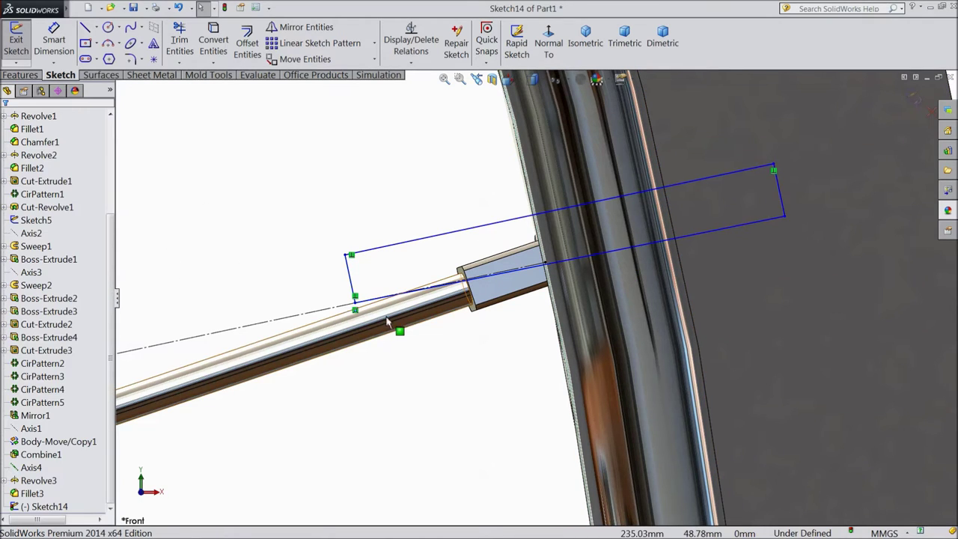
click(783, 212)
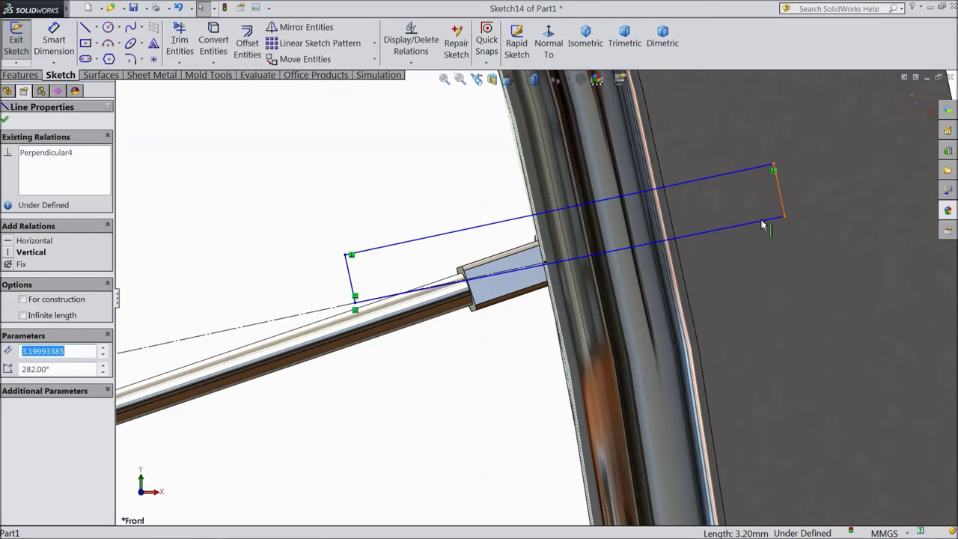
ctrl+click(763, 227)
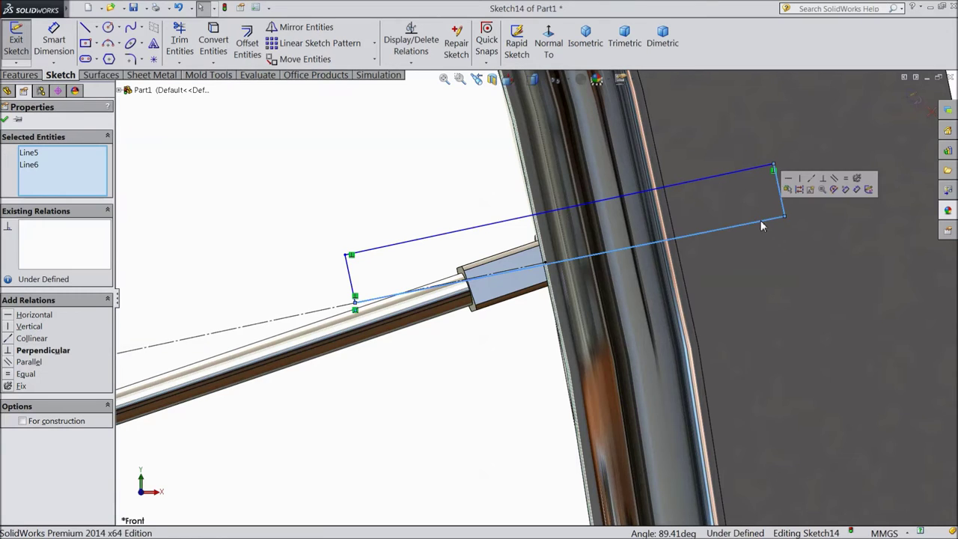
click(824, 180)
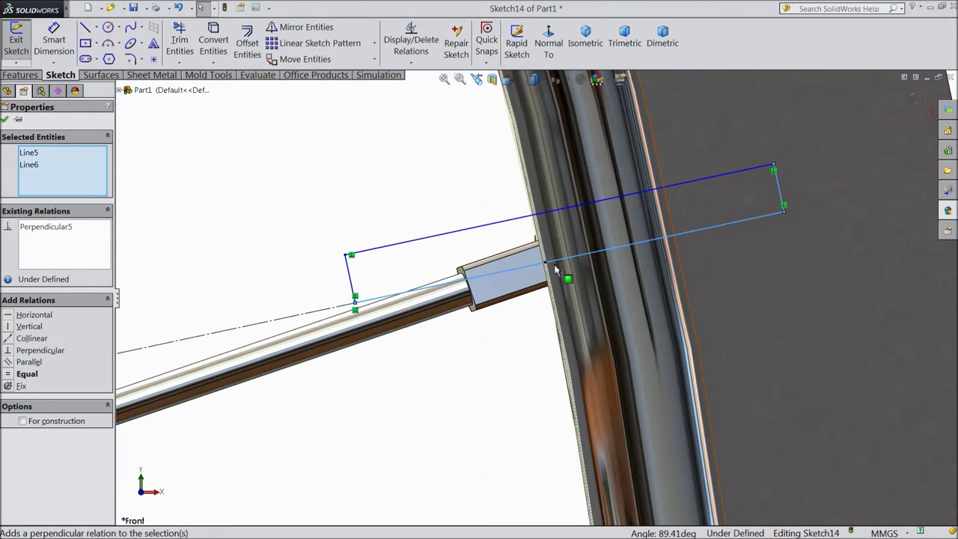
- Dimension the spoke-hole profile's short edge to 2 mm and its long edge to 20 mm
click(54, 41)
click(350, 277)
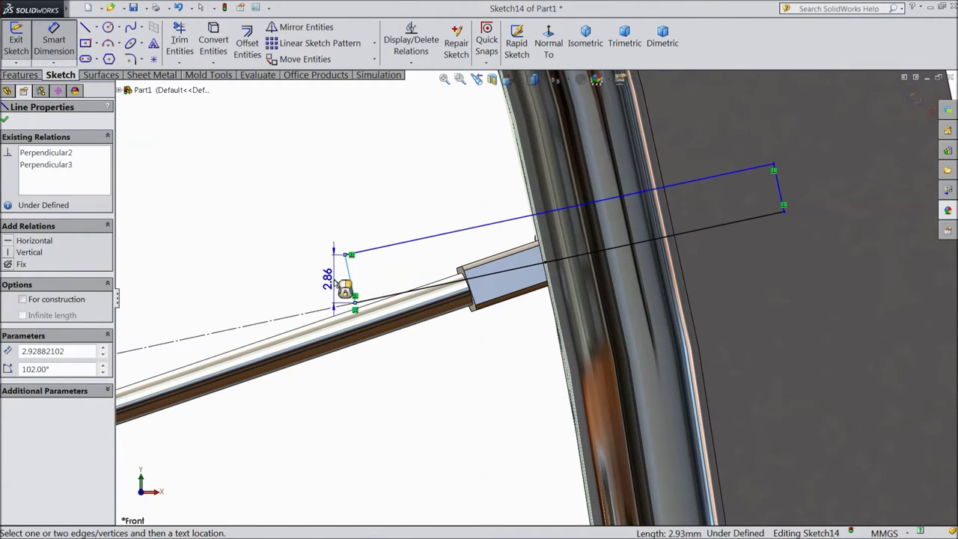
click(317, 253)
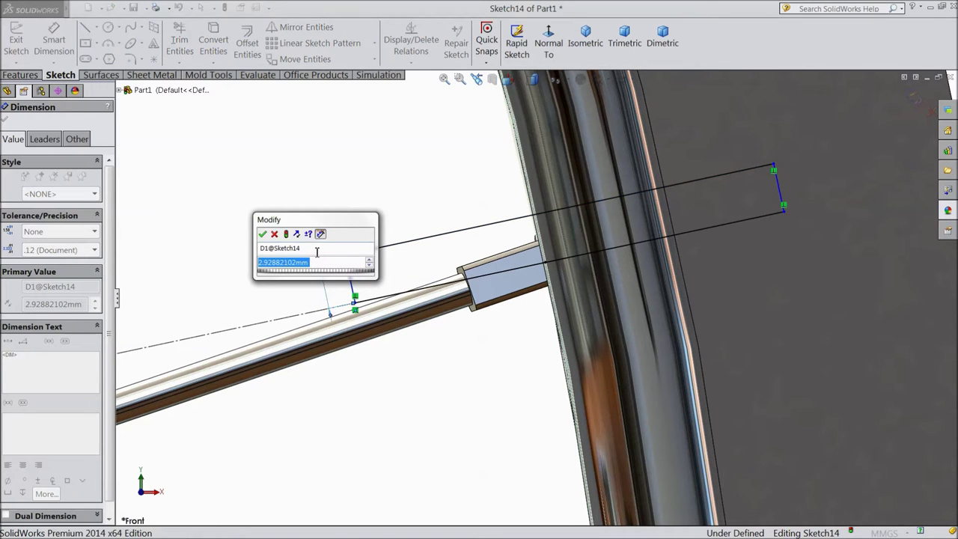
text(2)
click(262, 236)
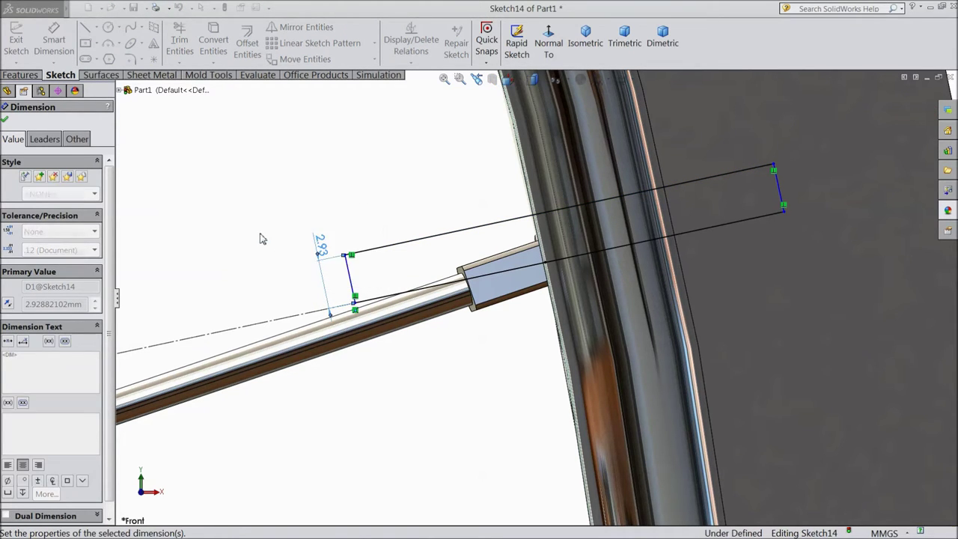
click(433, 259)
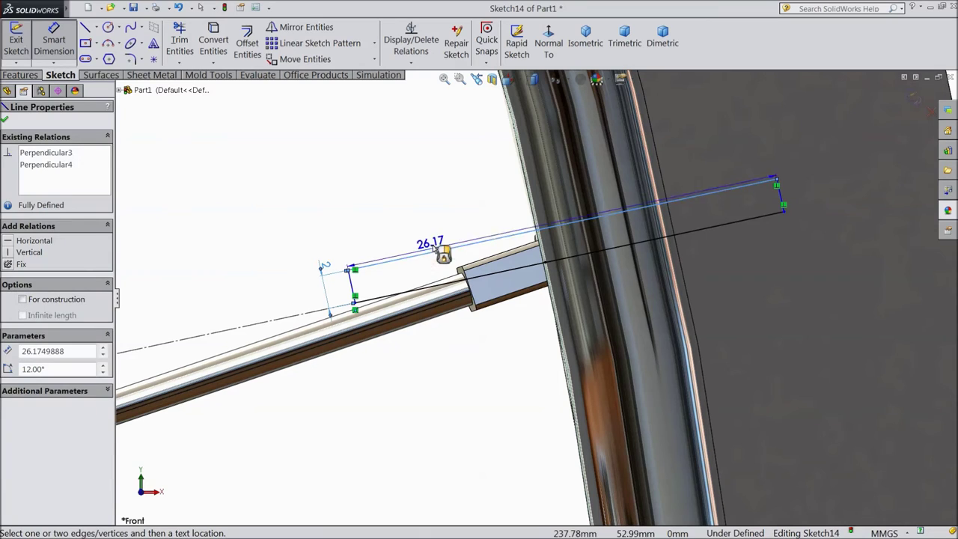
click(458, 230)
text(20)
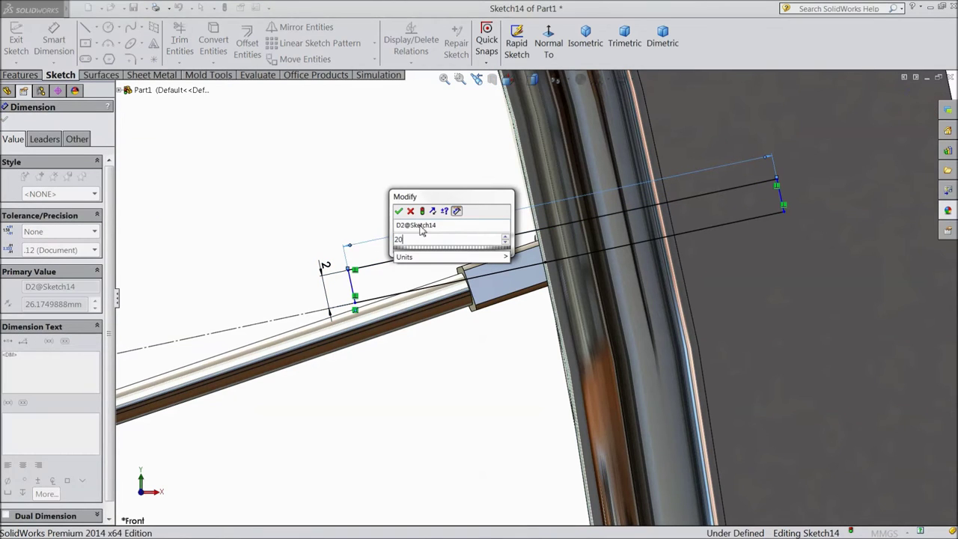
click(401, 213)
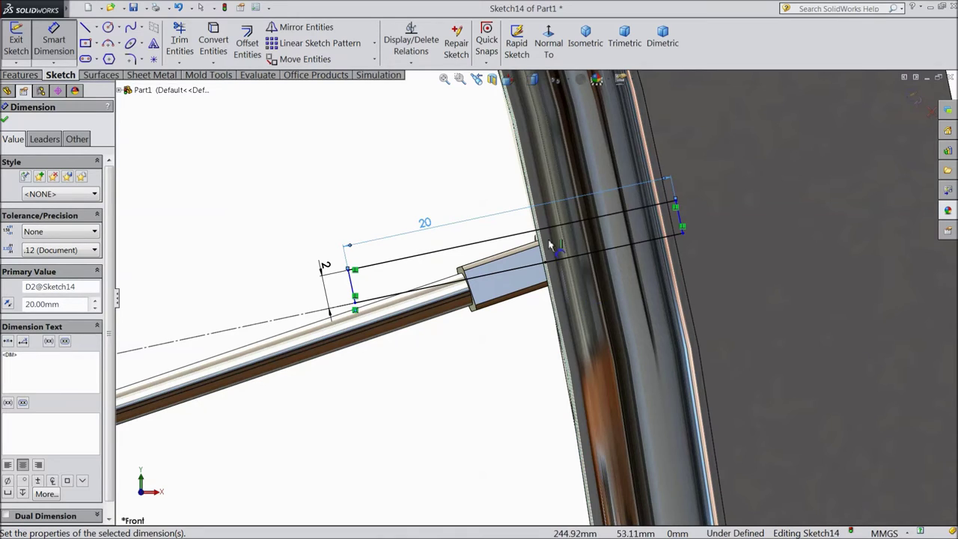
- Add a 10 mm offset dimension from the profile's corner point to fully define the sketch
click(545, 79)
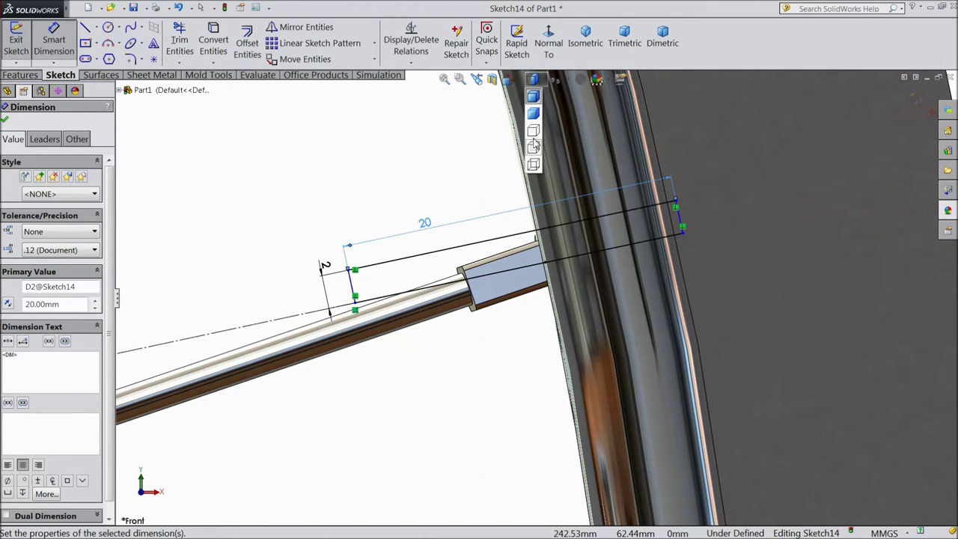
click(535, 150)
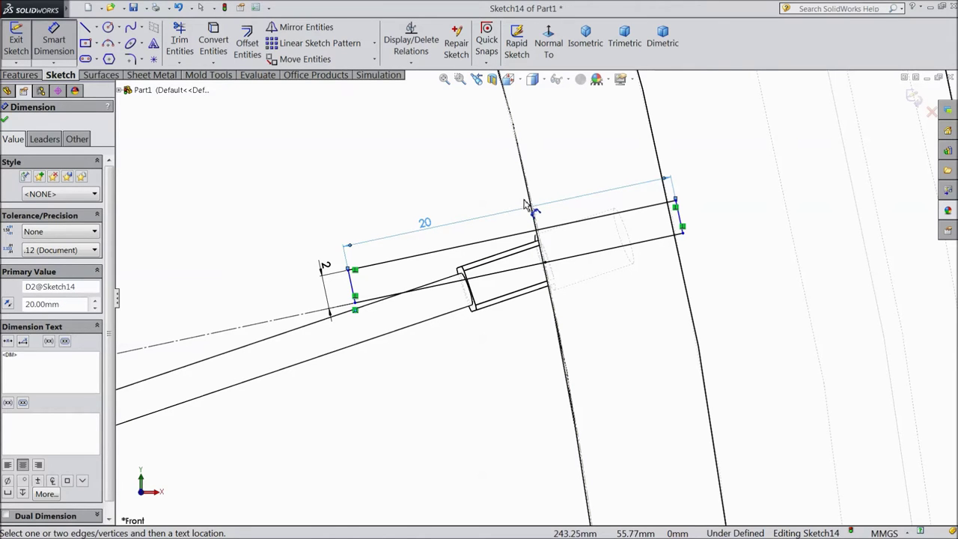
click(544, 80)
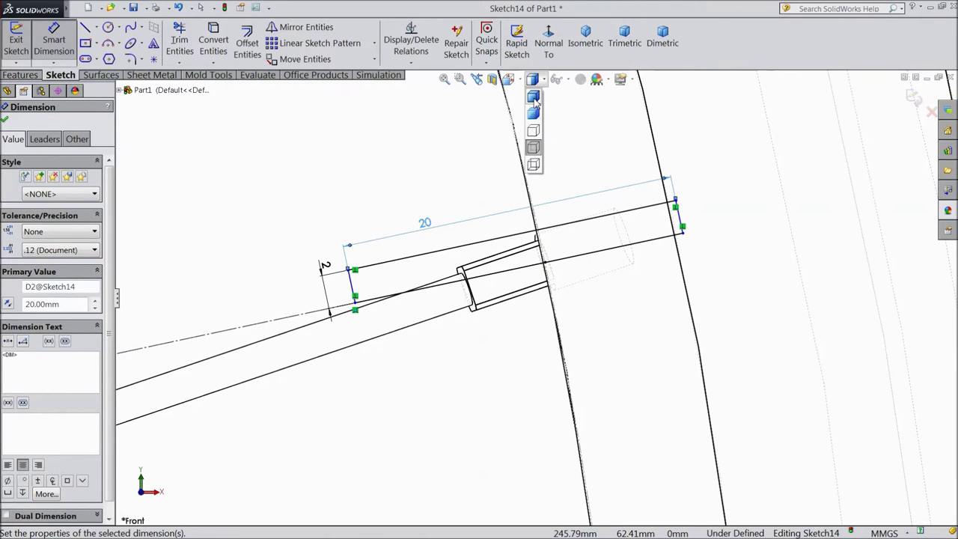
click(534, 98)
scroll(573, 247, up, 3)
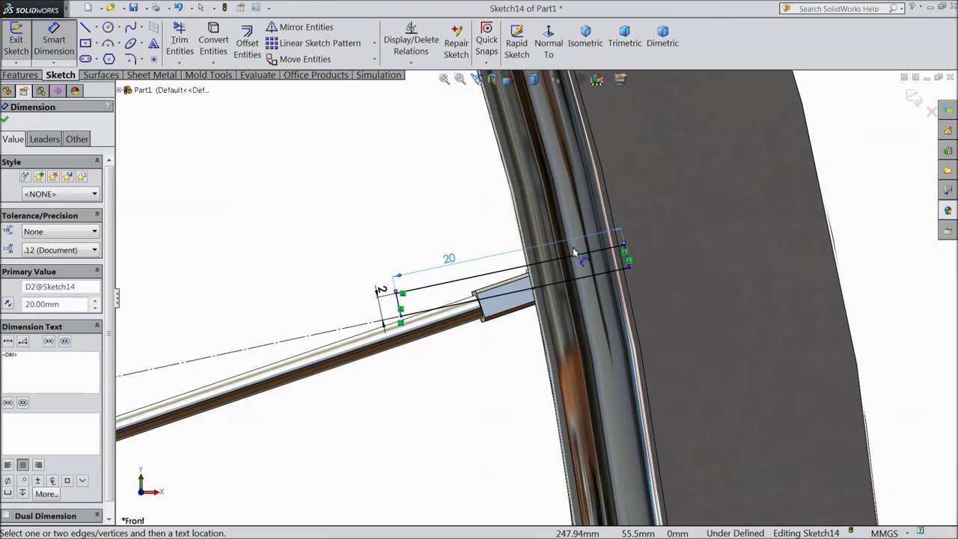
click(534, 289)
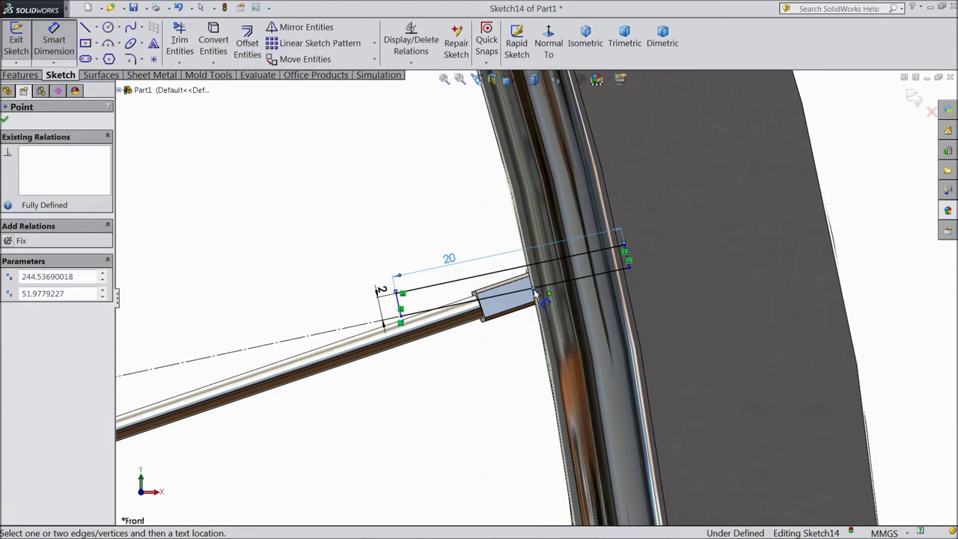
click(629, 268)
click(574, 306)
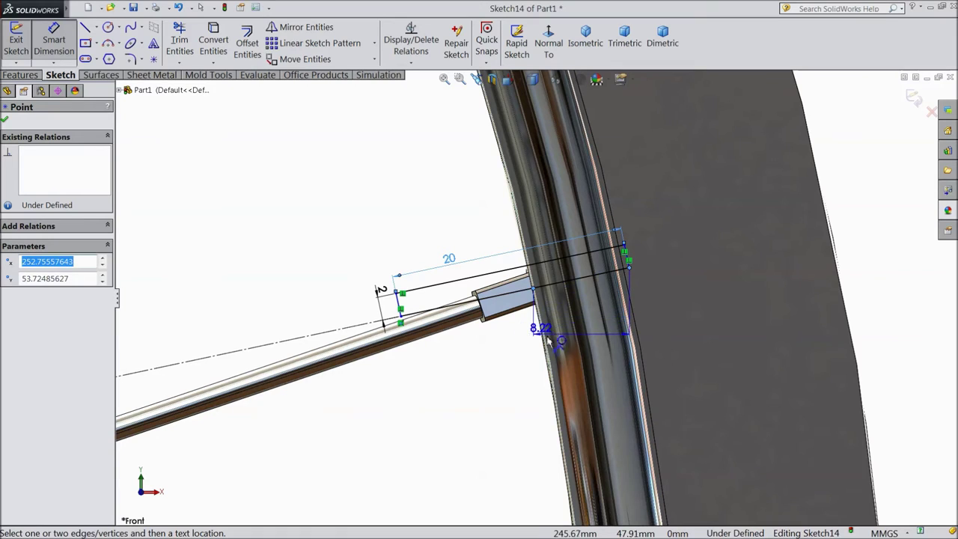
click(500, 350)
text(10)
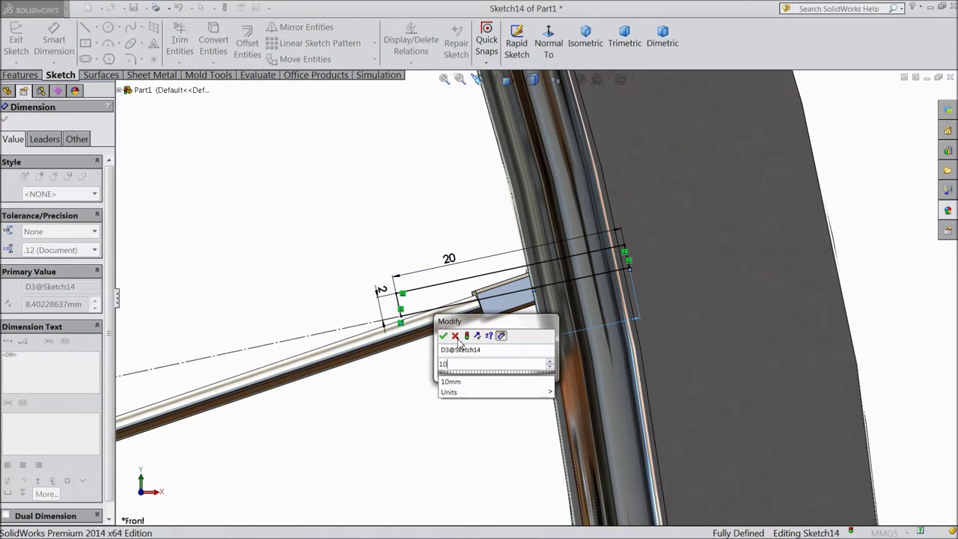
click(443, 337)
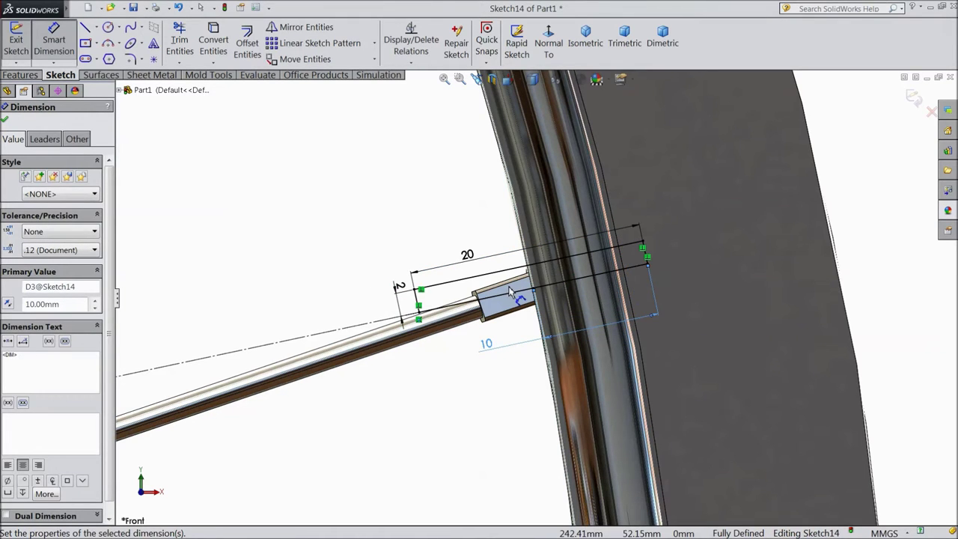
click(5, 122)
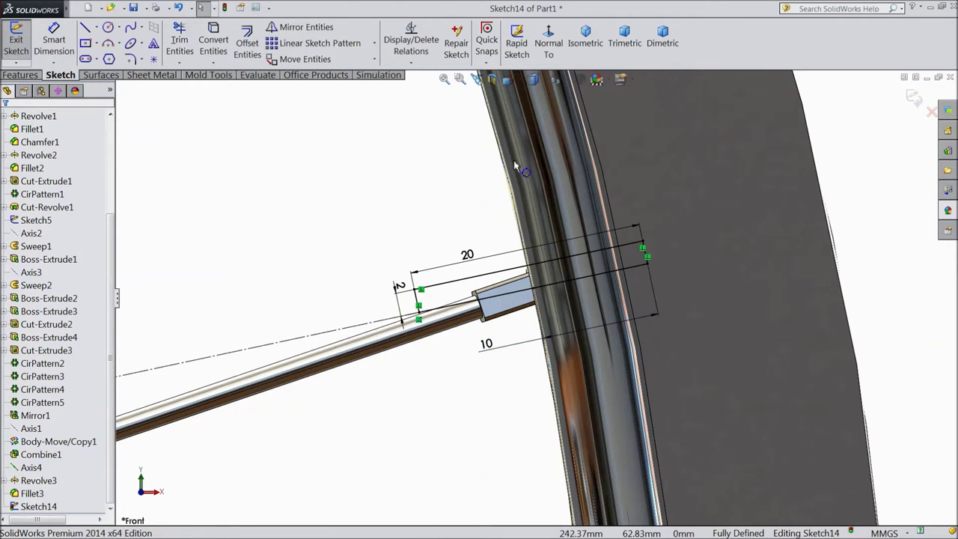
- Change the profile's 2 mm width dimension to 2.5 mm
click(491, 80)
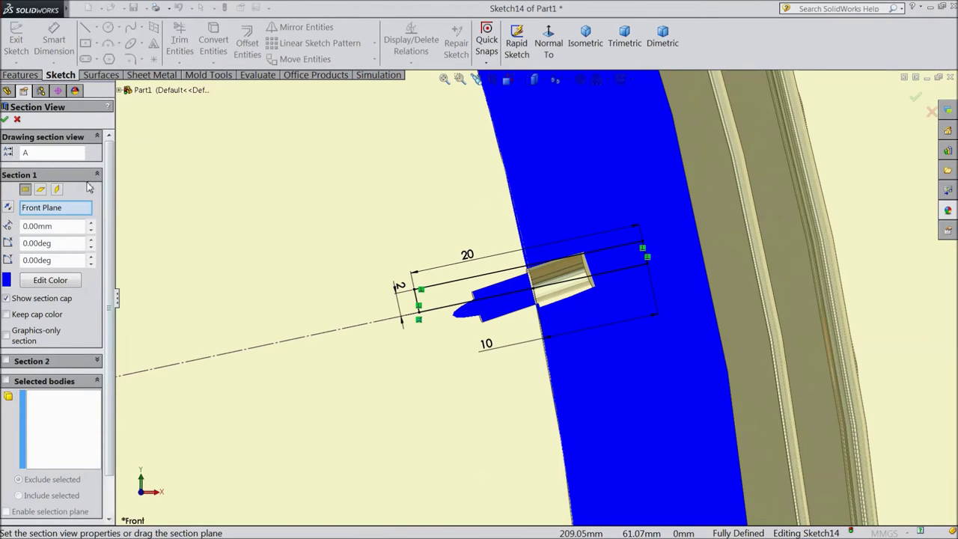
click(6, 121)
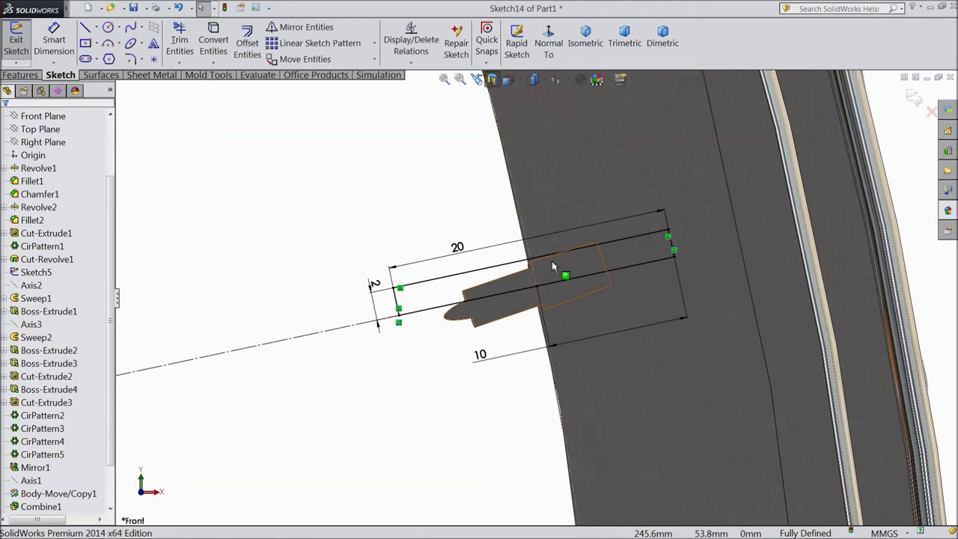
click(374, 284)
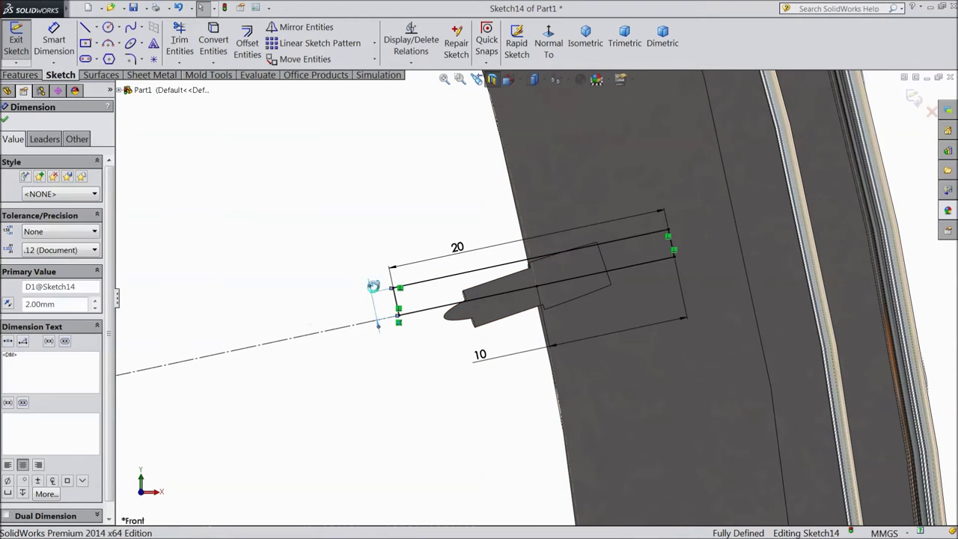
double_click(374, 284)
text(2.5)
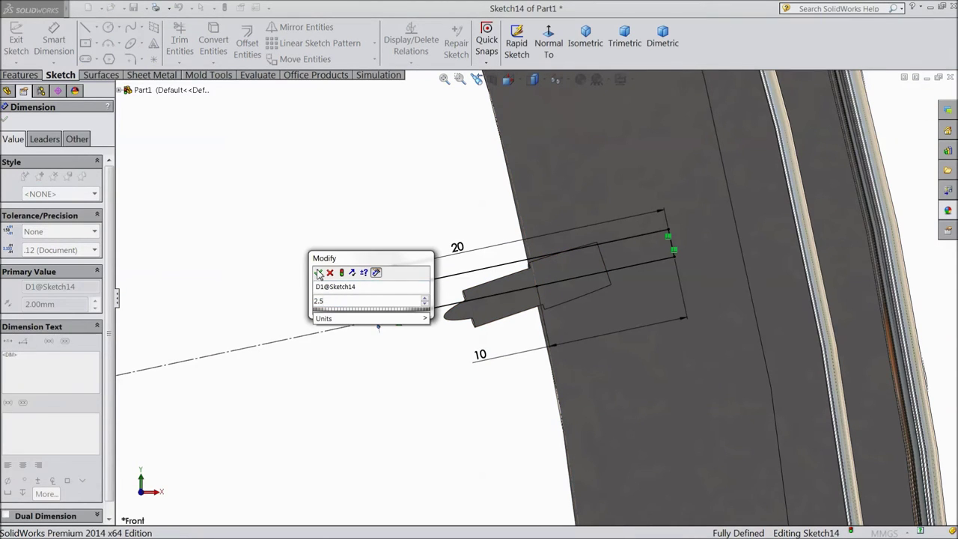
click(318, 274)
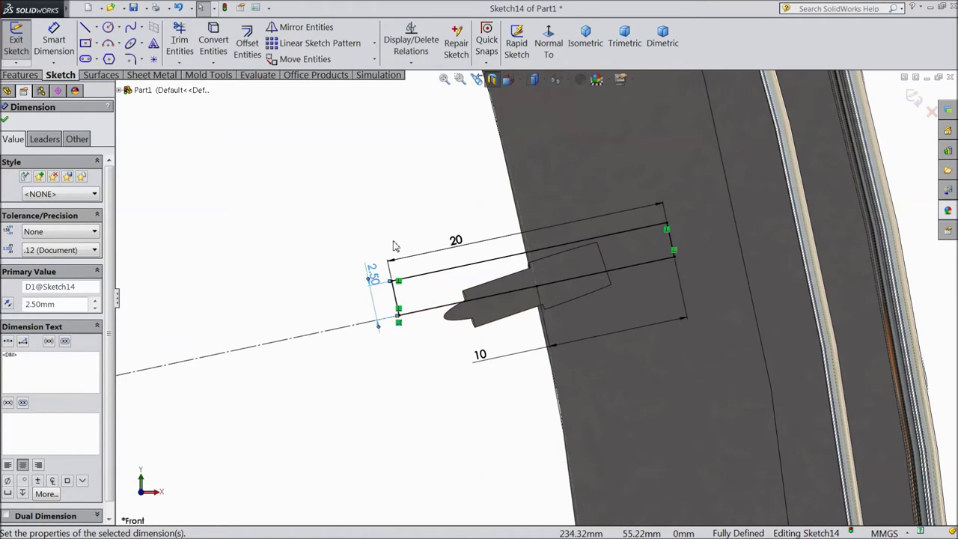
click(5, 122)
click(23, 78)
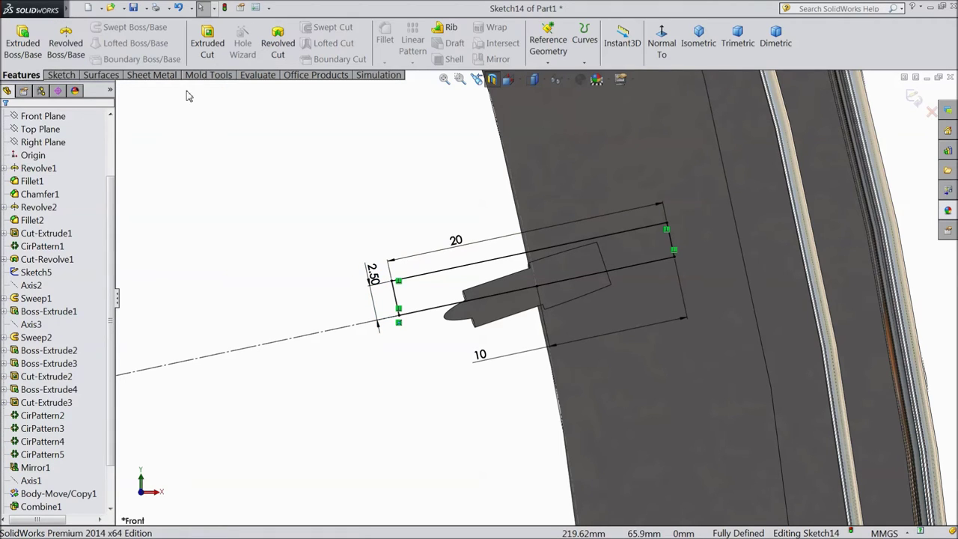
click(279, 52)
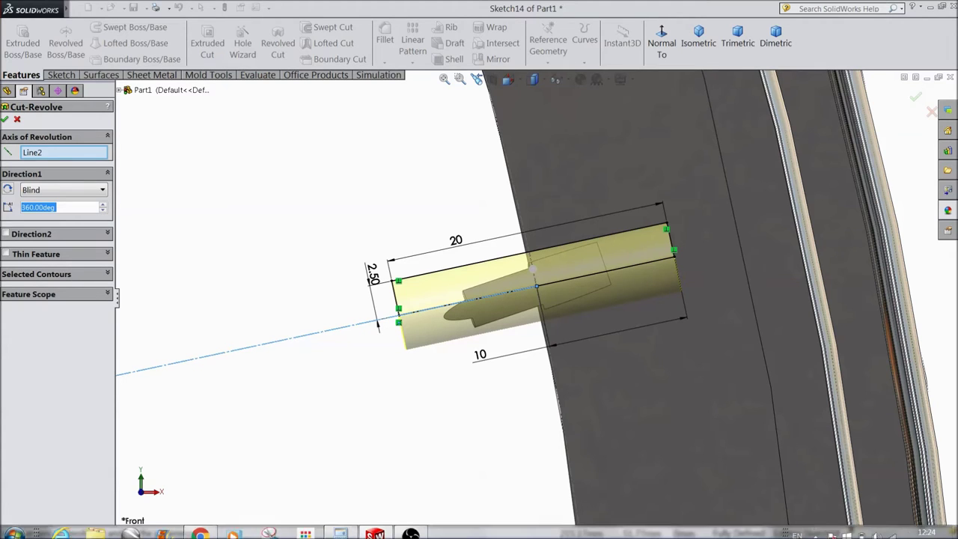
click(109, 295)
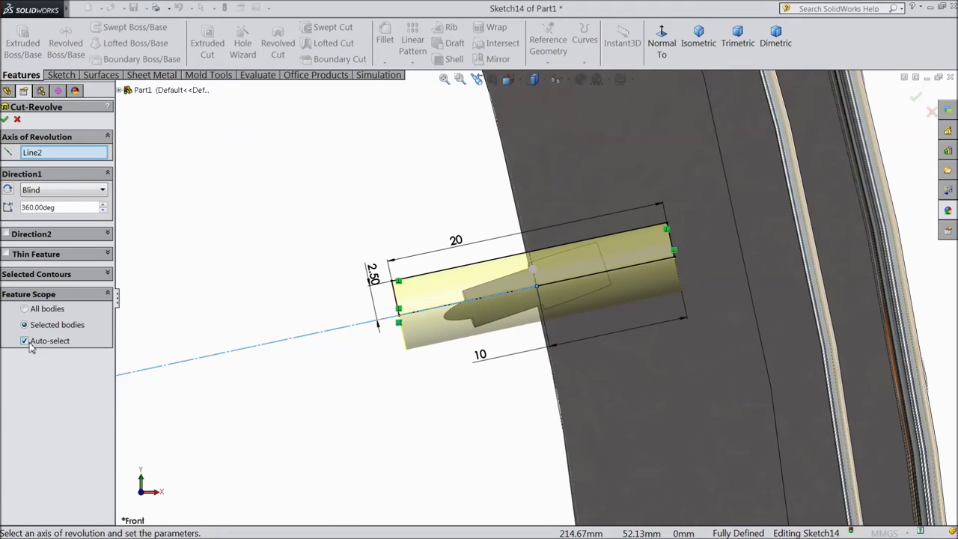
click(25, 341)
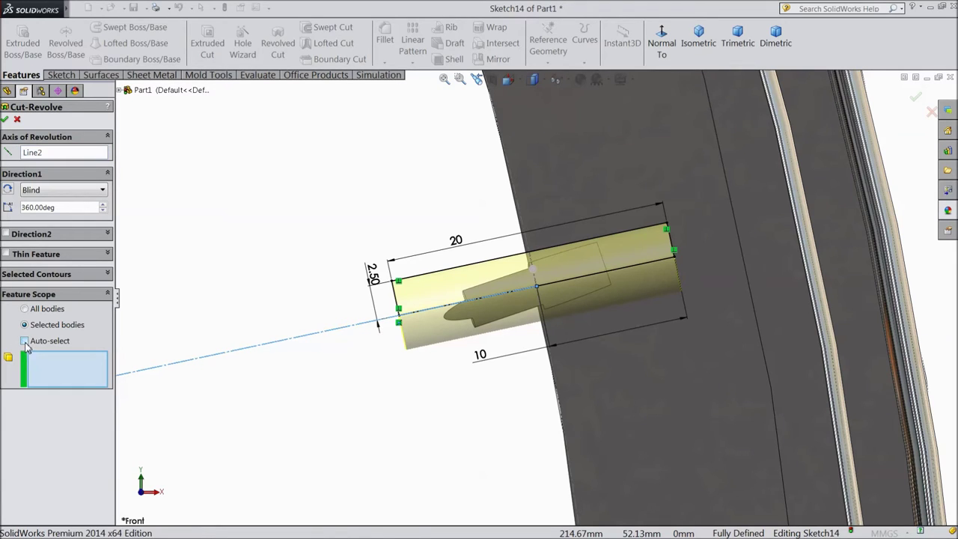
click(627, 393)
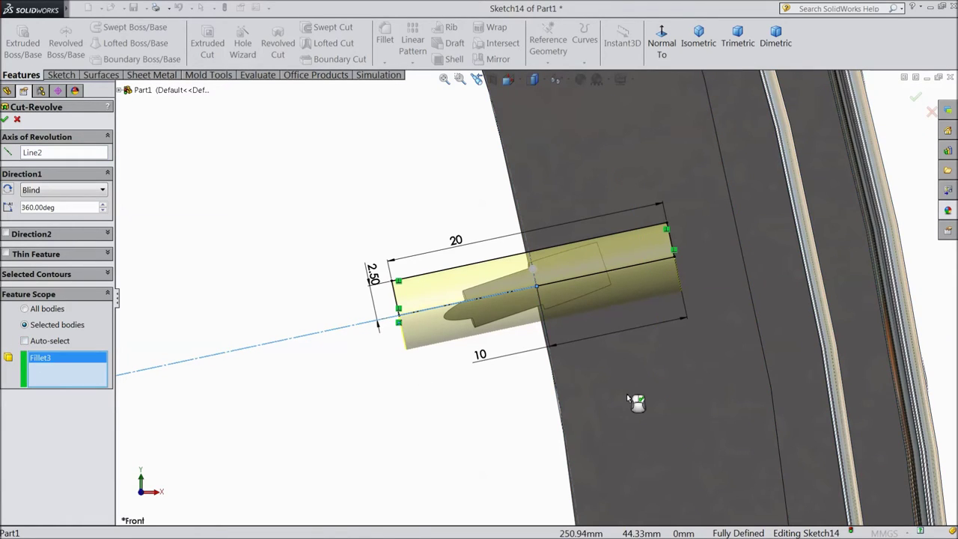
scroll(619, 401, up, 2)
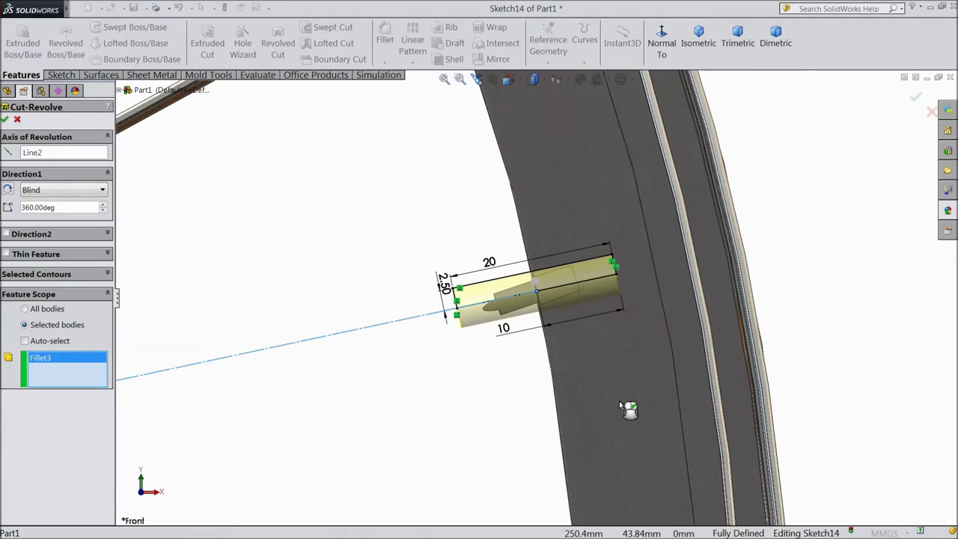
scroll(619, 400, up, 2)
scroll(619, 404, up, 2)
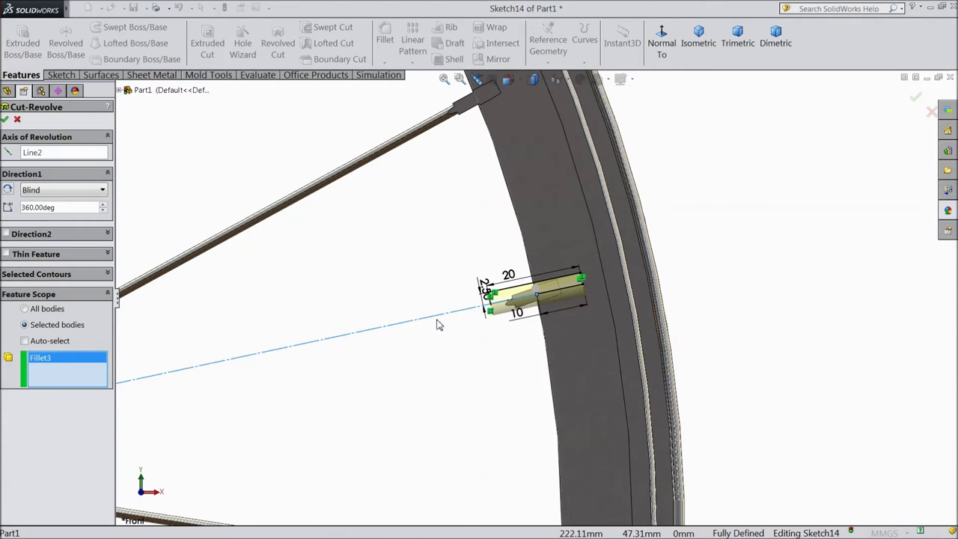
scroll(464, 326, up, 2)
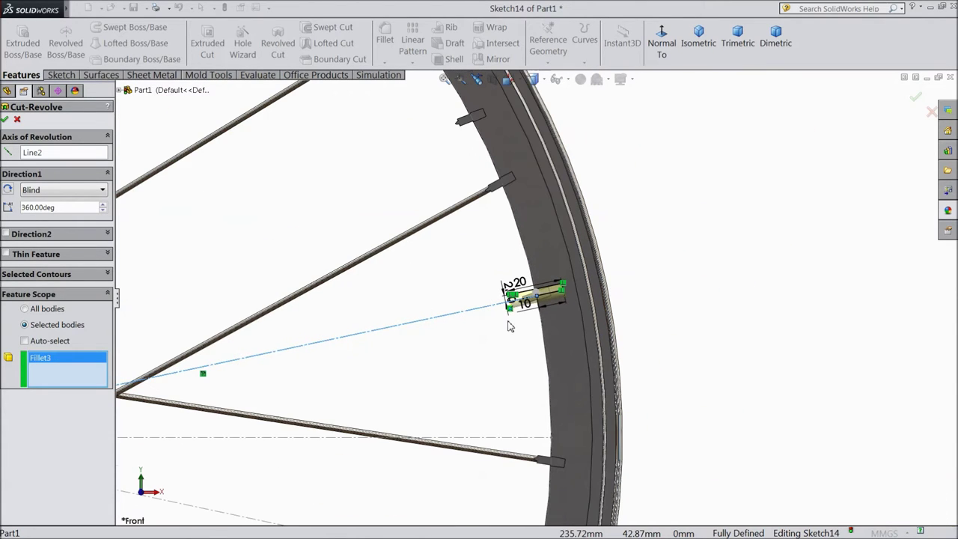
click(603, 327)
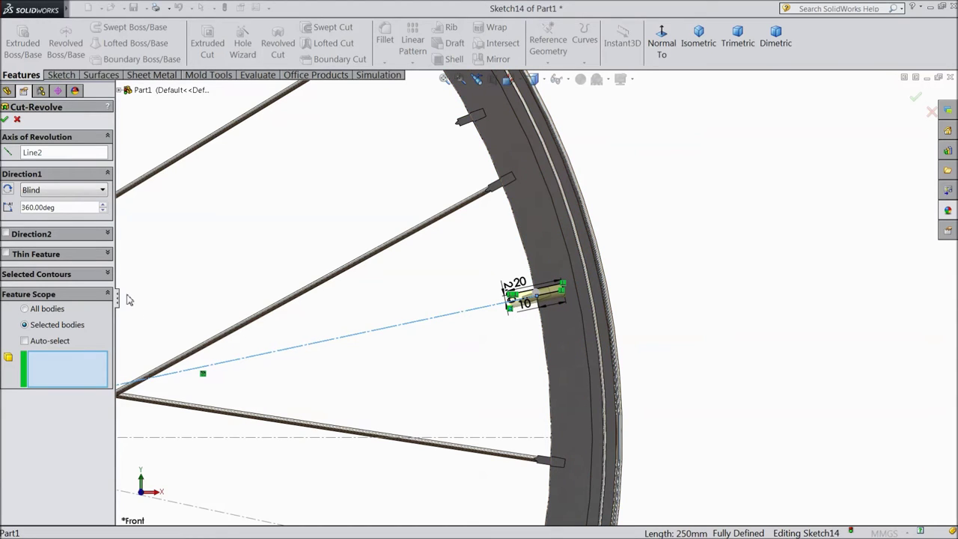
click(6, 120)
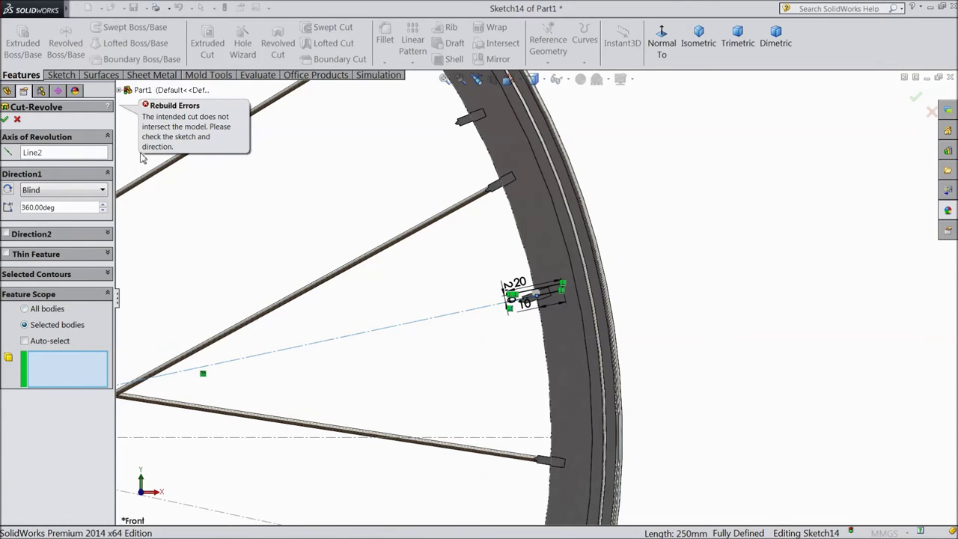
click(121, 91)
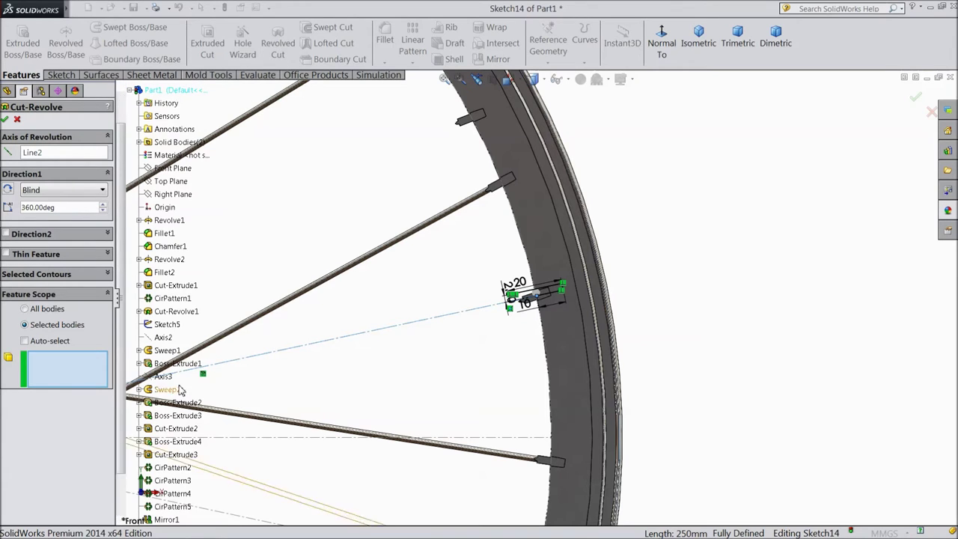
scroll(176, 393, down, 2)
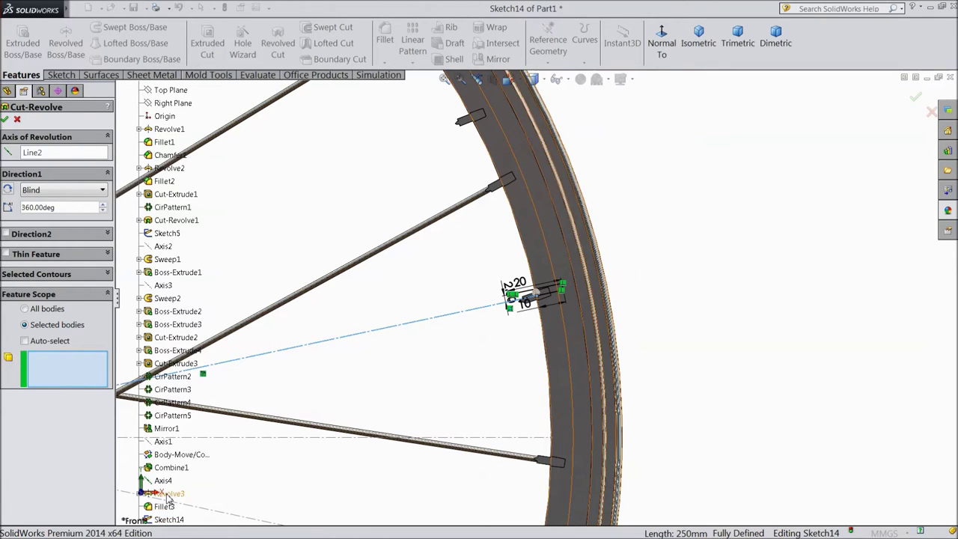
click(18, 119)
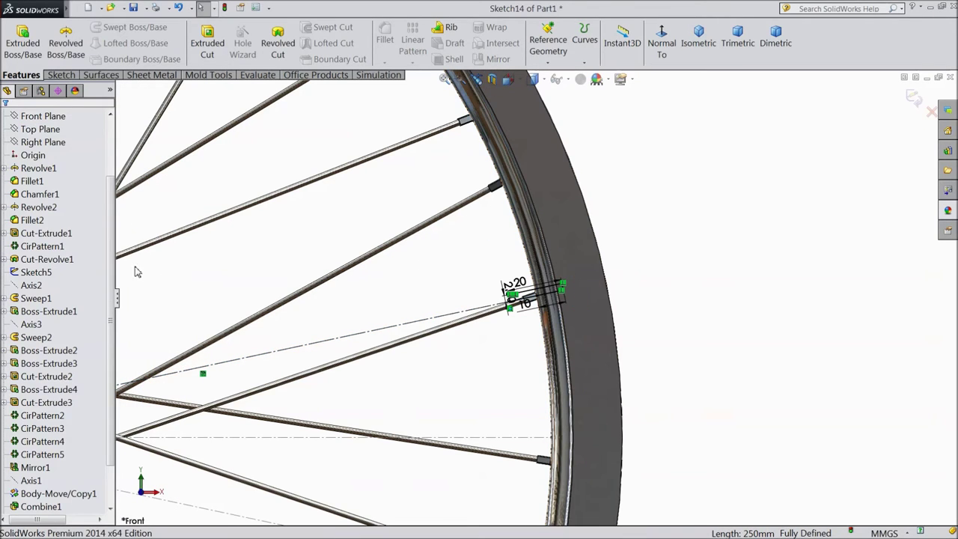
- Revolve-cut the spoke hole about Line2, limiting the cut to the Fillet3 rim body
click(590, 352)
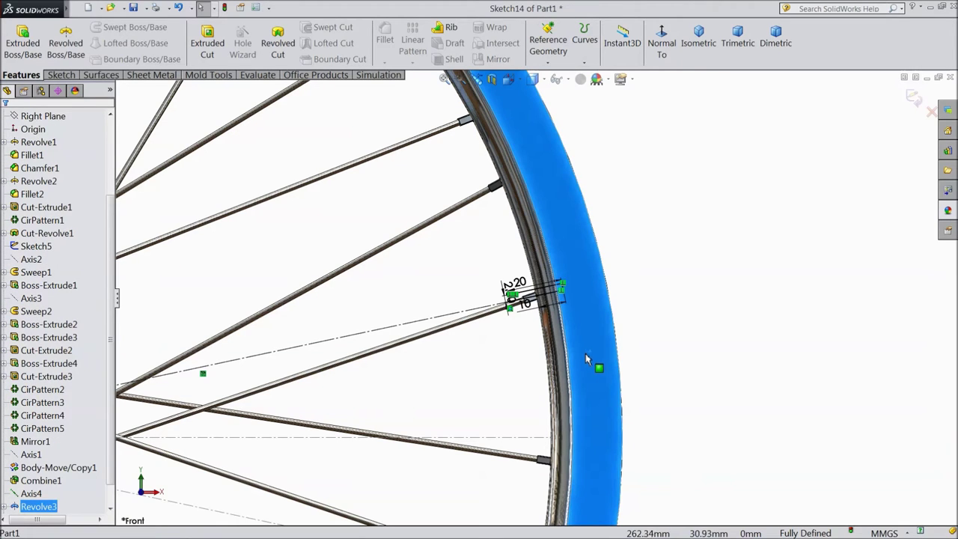
click(277, 45)
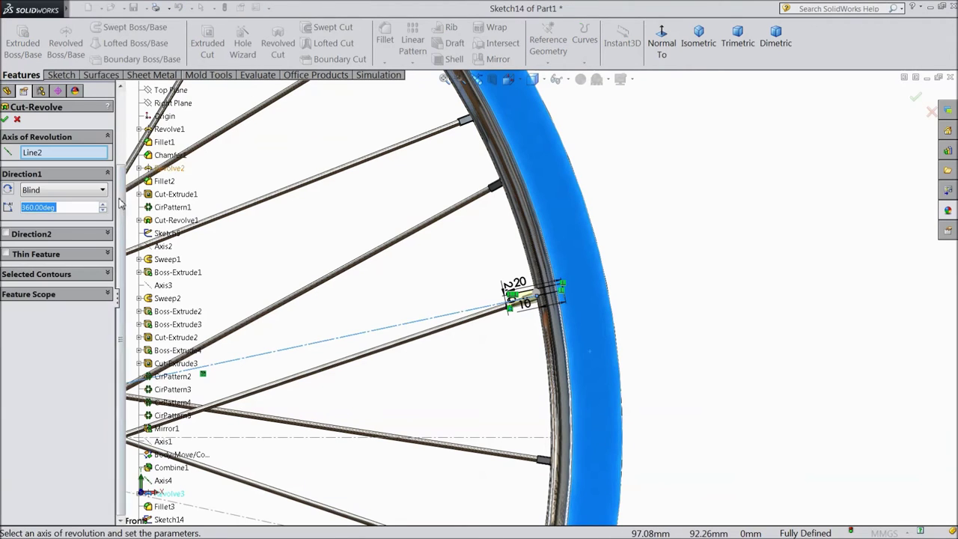
click(69, 295)
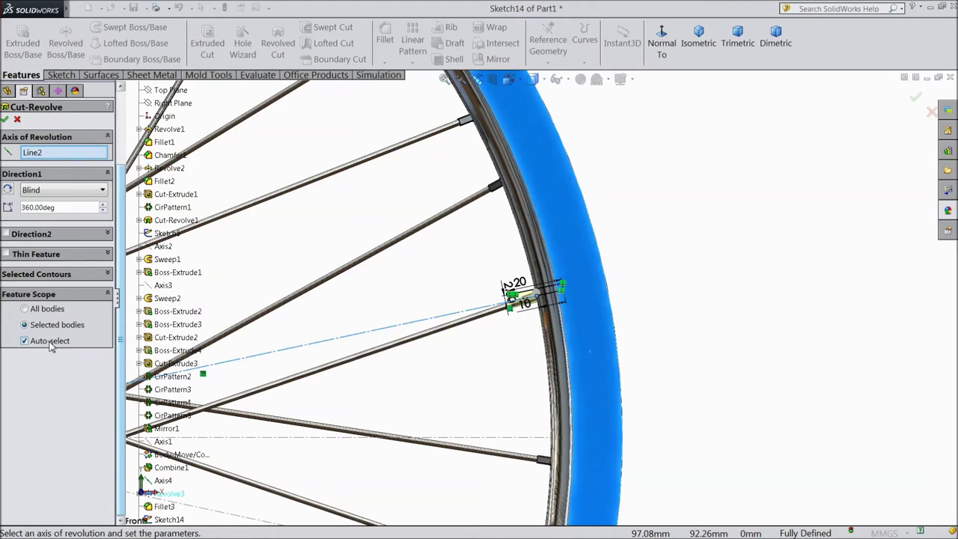
click(50, 344)
click(597, 363)
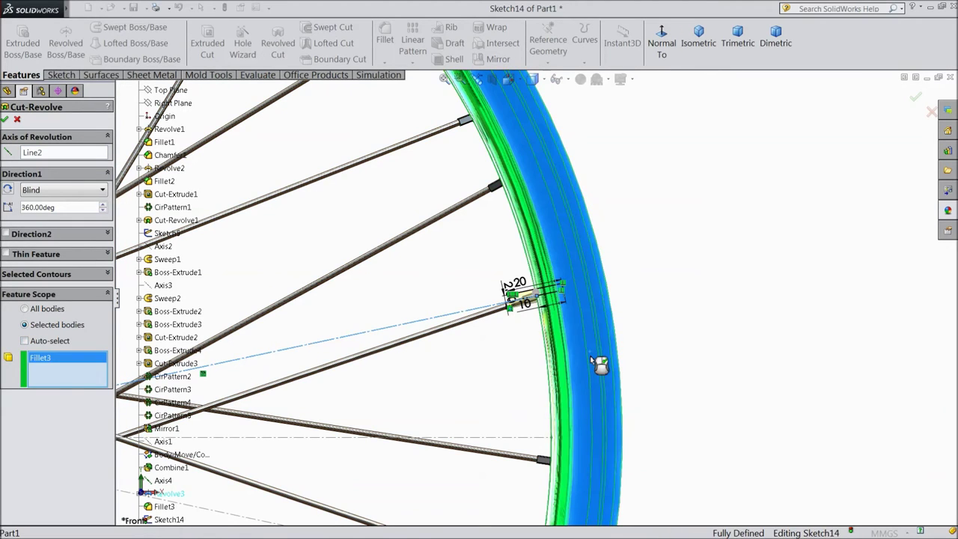
click(5, 121)
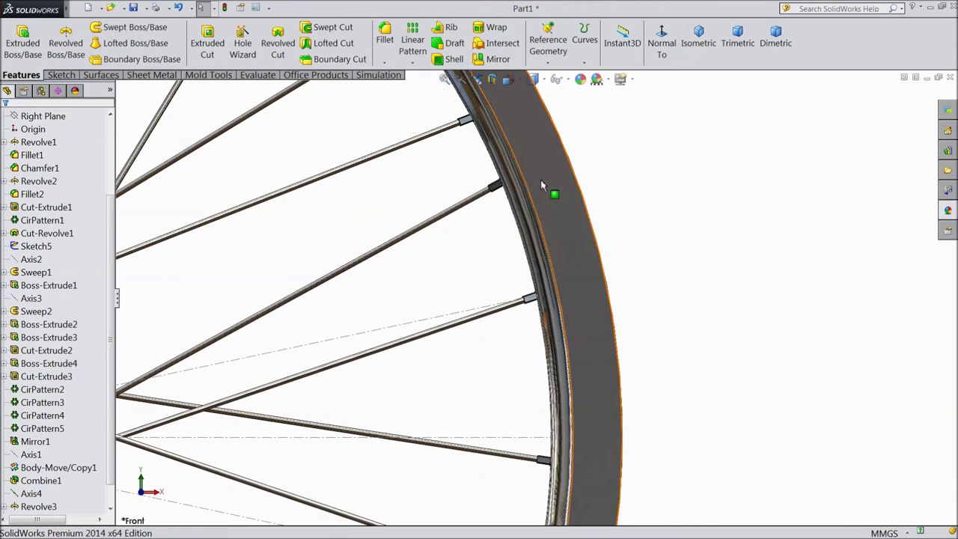
click(477, 80)
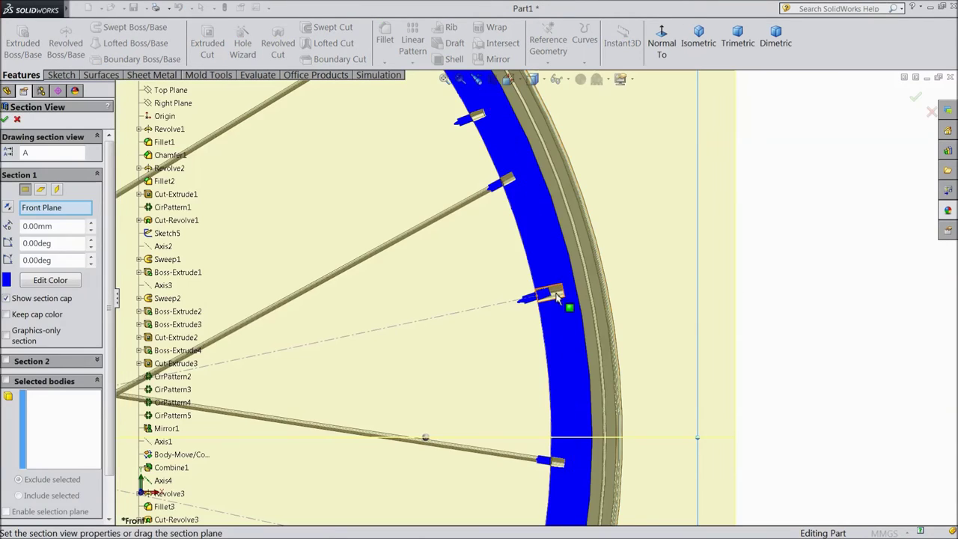
- Turn off the section view so the whole uncut wheel shows
scroll(550, 303, down, 3)
scroll(550, 303, down, 2)
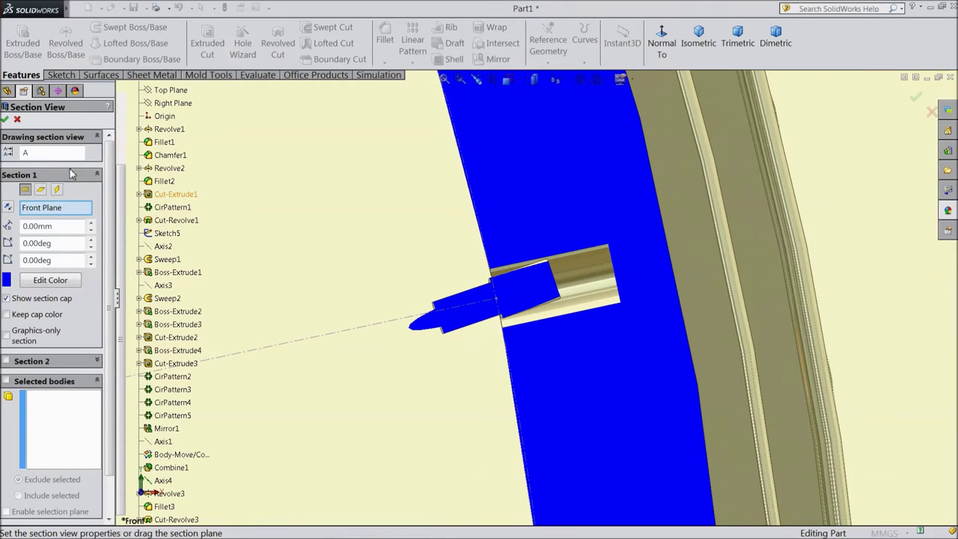
click(5, 120)
mouse_move(364, 278)
middle_down()
mouse_move(434, 278)
mouse_move(435, 294)
mouse_move(424, 280)
mouse_move(427, 259)
mouse_move(434, 281)
middle_up()
scroll(430, 283, up, 3)
scroll(416, 284, up, 3)
scroll(415, 285, up, 3)
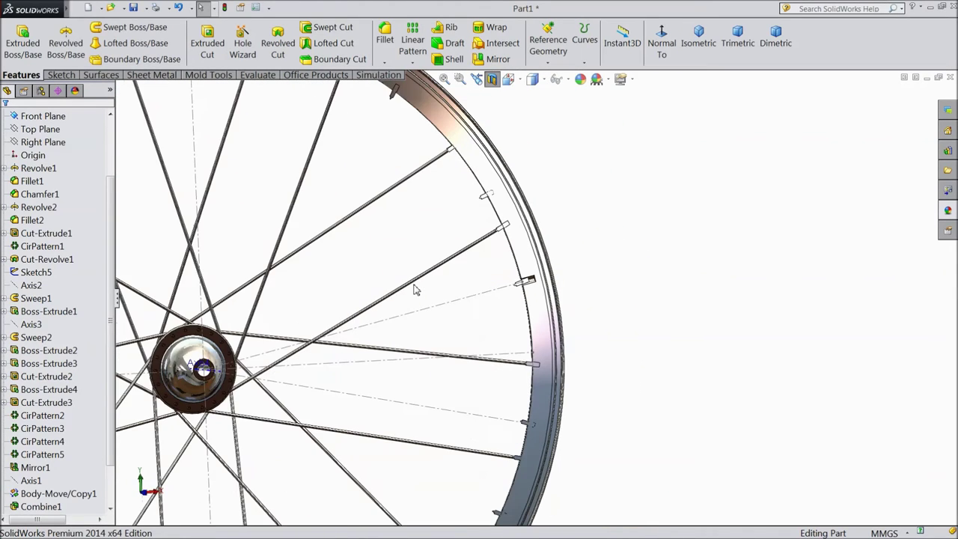
click(492, 79)
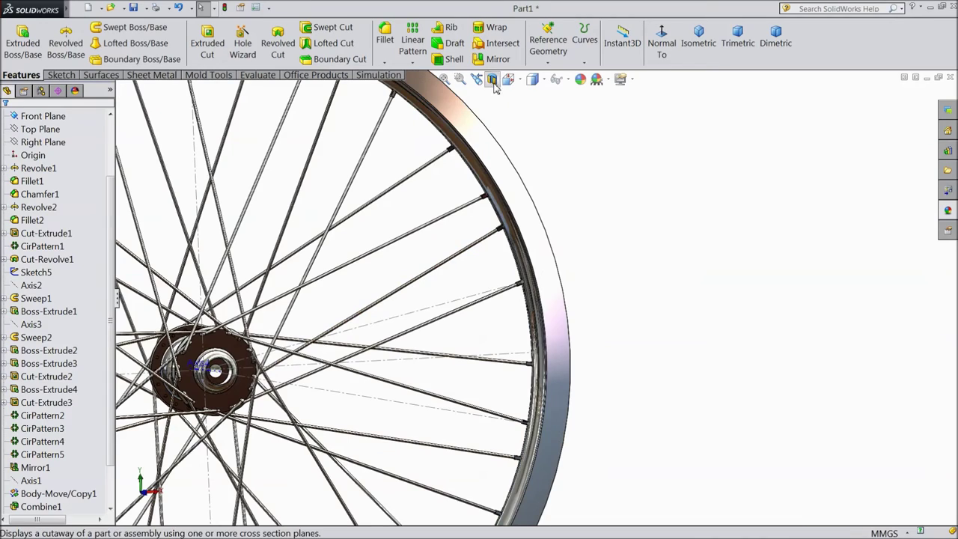
- Zoom in on a spoke nipple in its rim hole, then zoom out to a near-front view
scroll(513, 288, down, 2)
scroll(524, 292, down, 2)
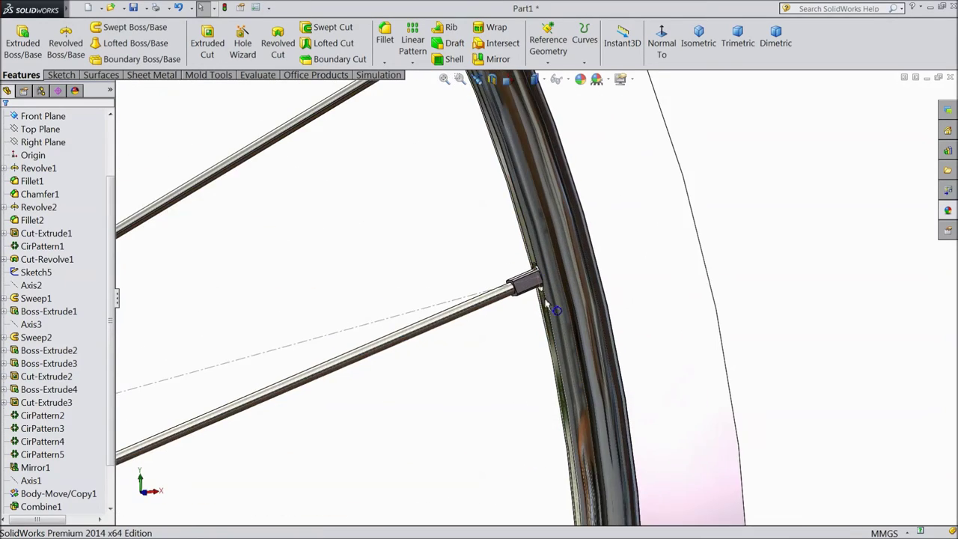
scroll(572, 299, down, 2)
scroll(570, 297, down, 2)
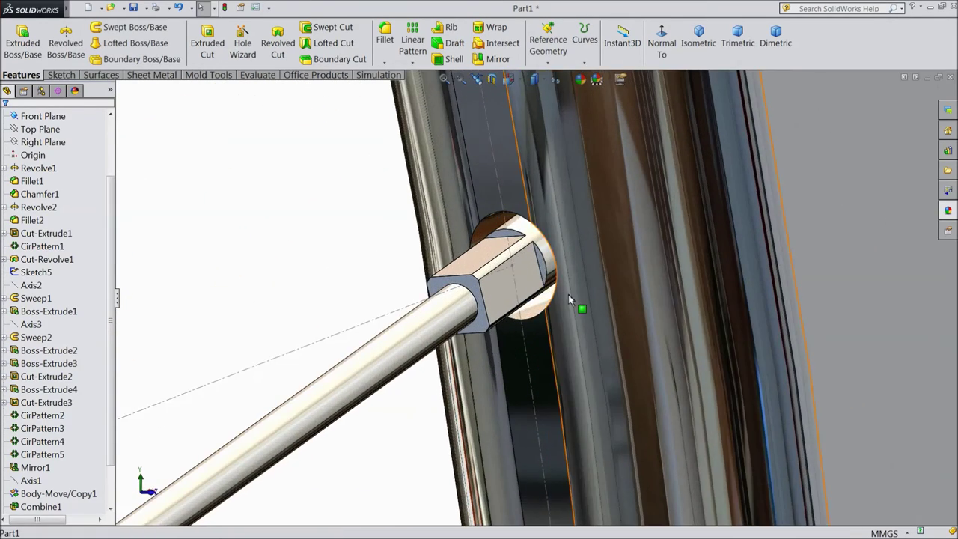
scroll(569, 295, down, 2)
scroll(591, 269, down, 3)
scroll(605, 247, down, 2)
scroll(599, 250, down, 2)
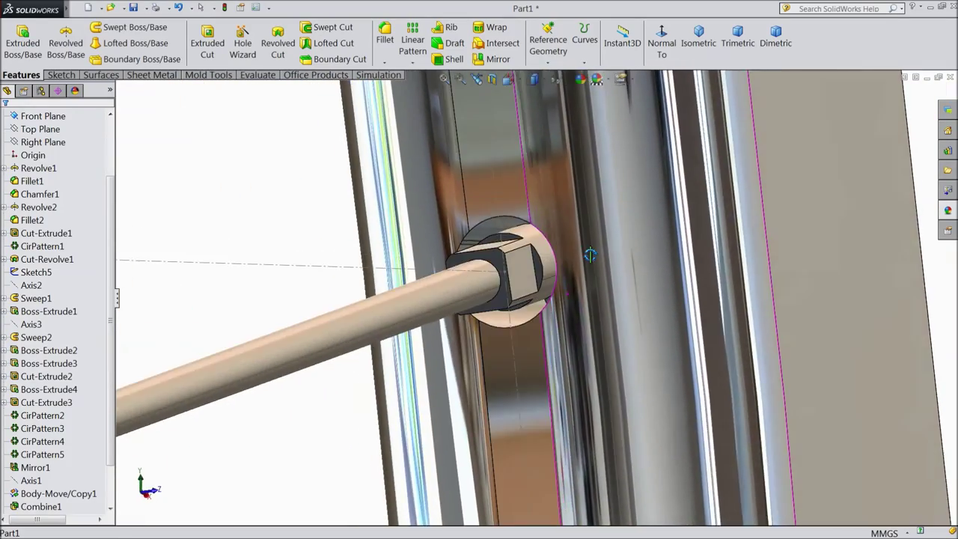
scroll(591, 253, down, 1)
scroll(587, 255, down, 1)
middle_drag(587, 256, 572, 265)
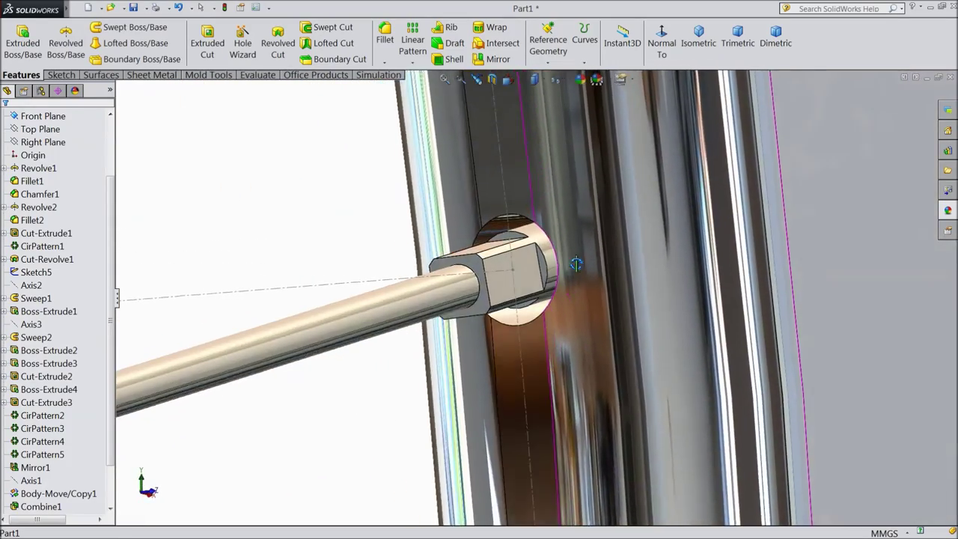
scroll(573, 267, up, 4)
scroll(580, 270, up, 3)
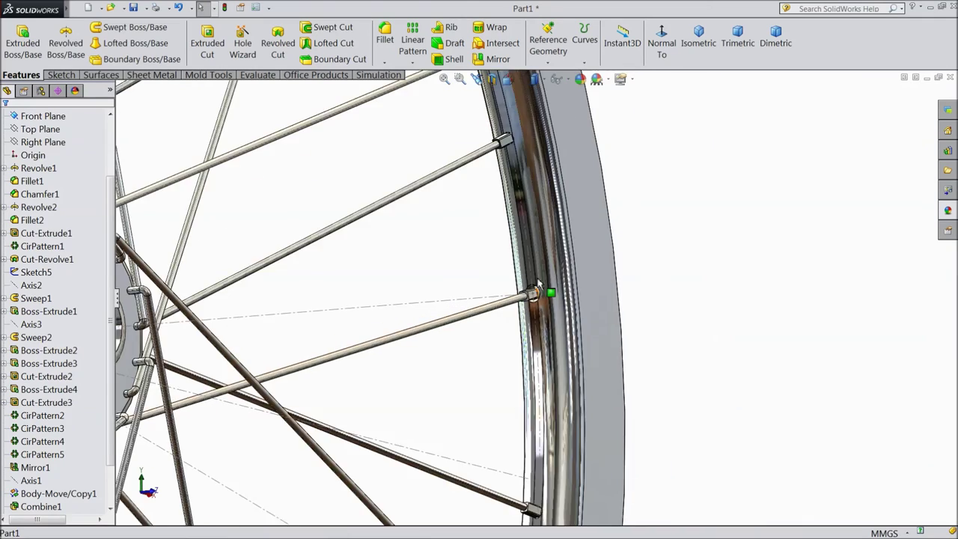
scroll(592, 271, up, 3)
scroll(603, 273, up, 1)
mouse_move(606, 273)
middle_down()
mouse_move(571, 285)
mouse_move(509, 282)
middle_up()
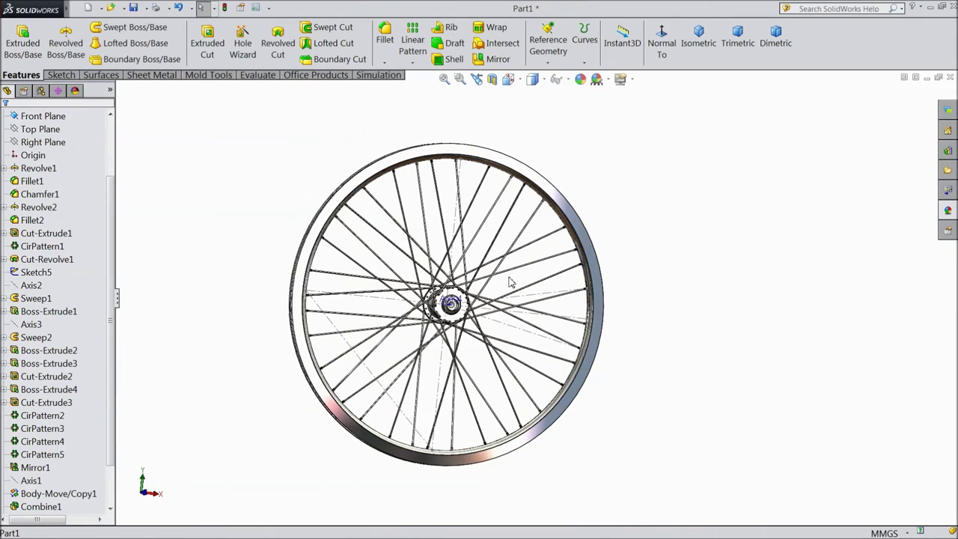
- Select the Front Plane and view the wheel normal to it
scroll(109, 139, up, 2)
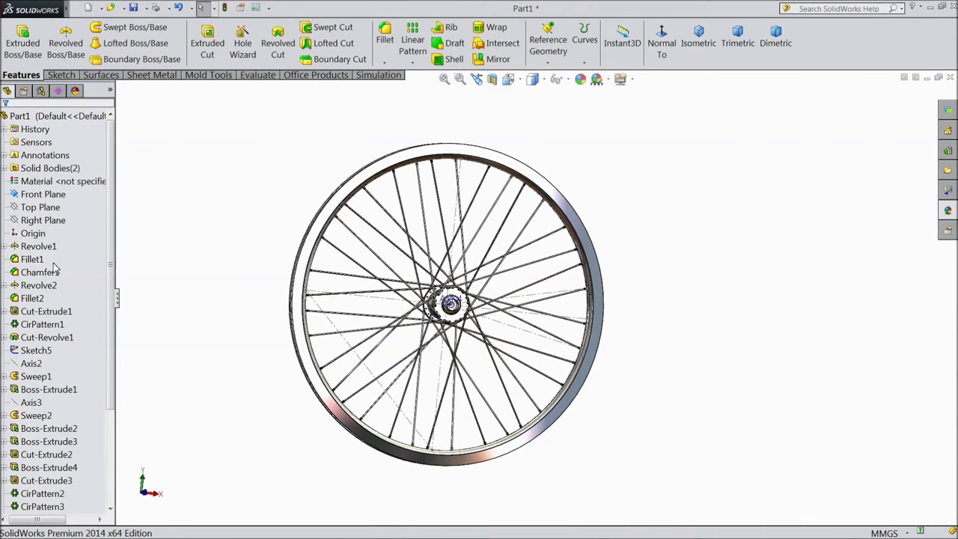
click(47, 194)
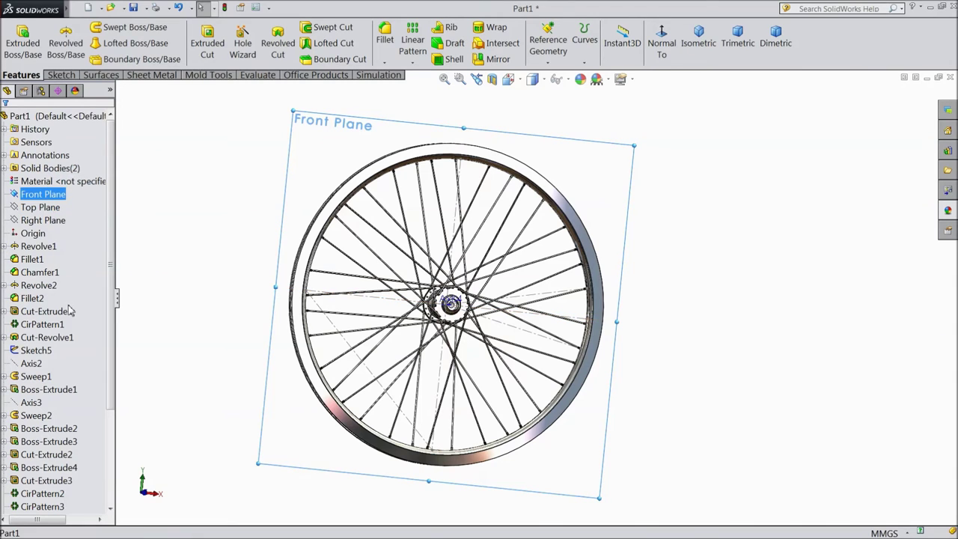
click(662, 60)
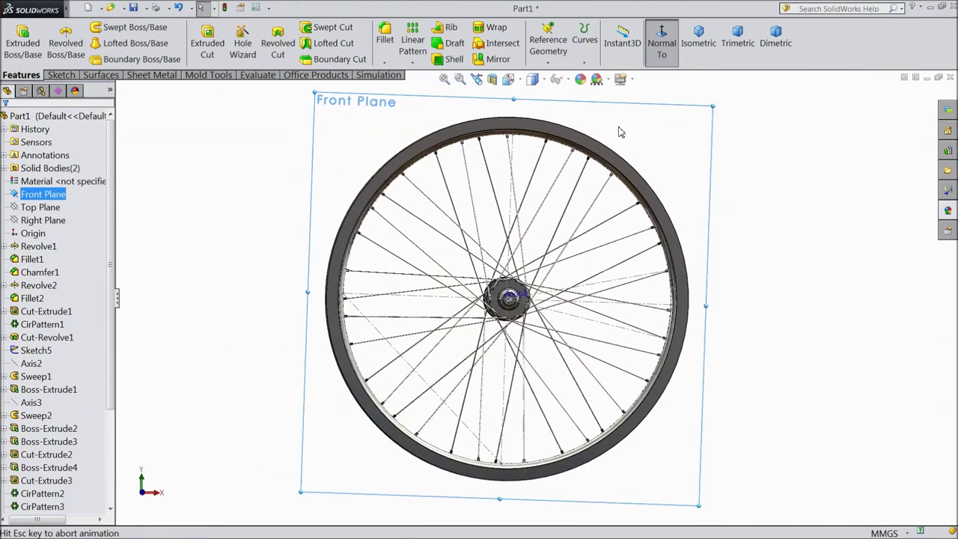
- Edit Sketch5, set both 12° angle dimensions to 10°, and exit the sketch
click(37, 350)
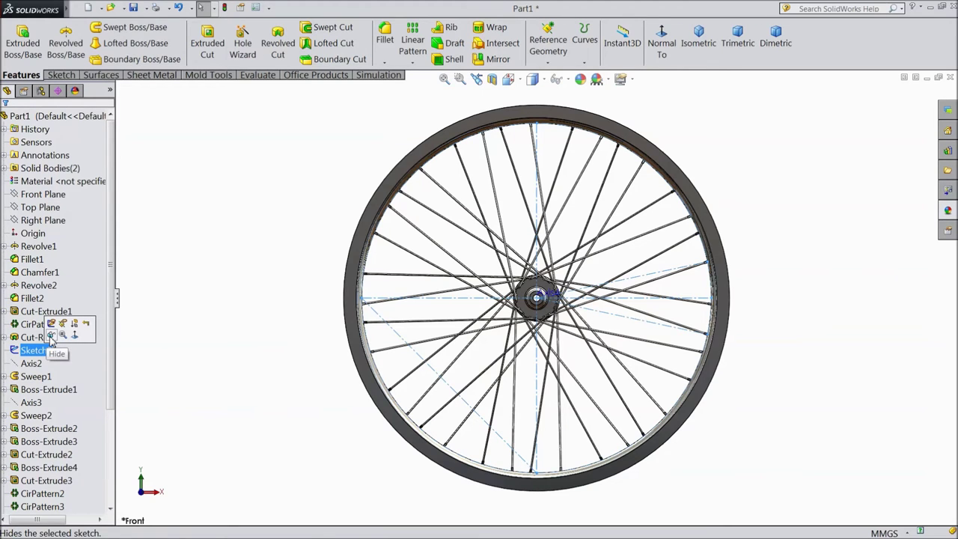
click(51, 324)
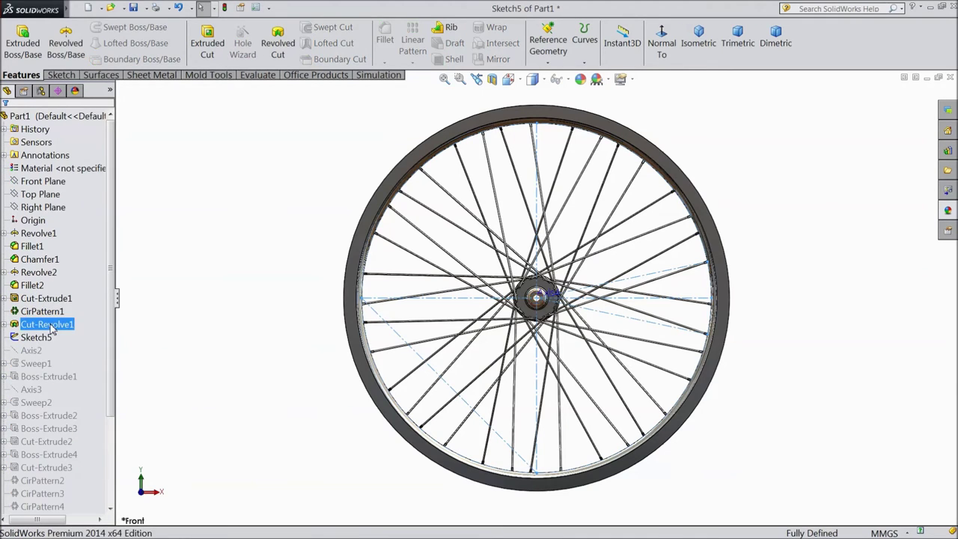
scroll(711, 297, down, 3)
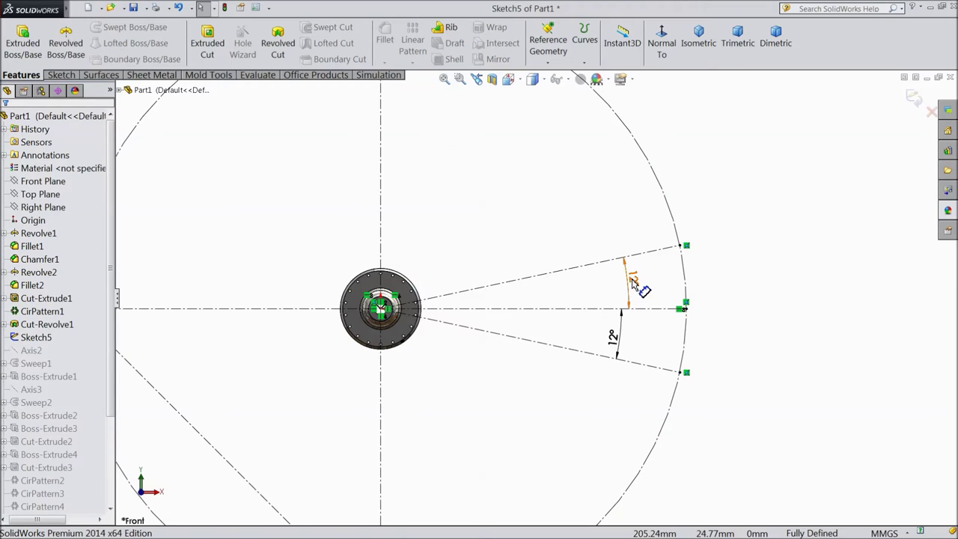
double_click(633, 281)
text(10)
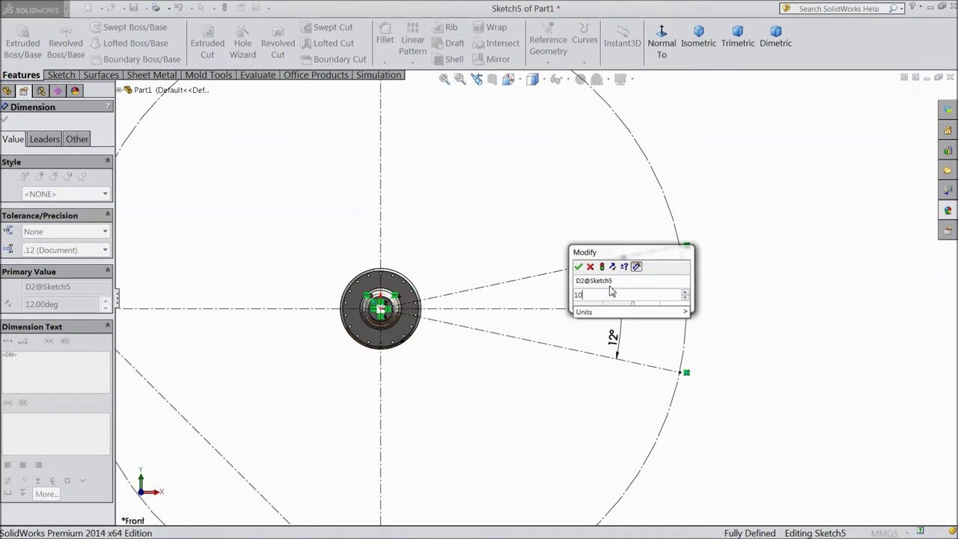
click(579, 268)
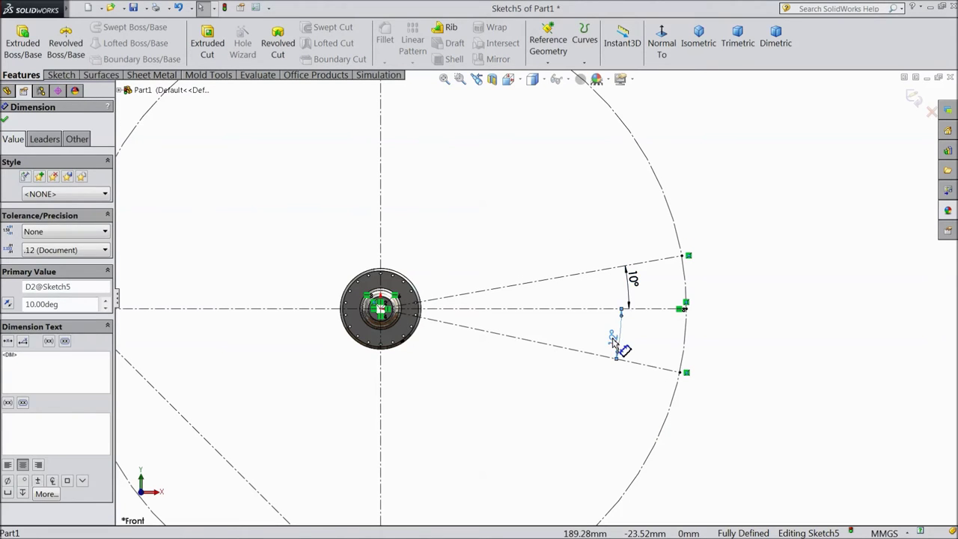
double_click(614, 339)
text(10)
click(559, 327)
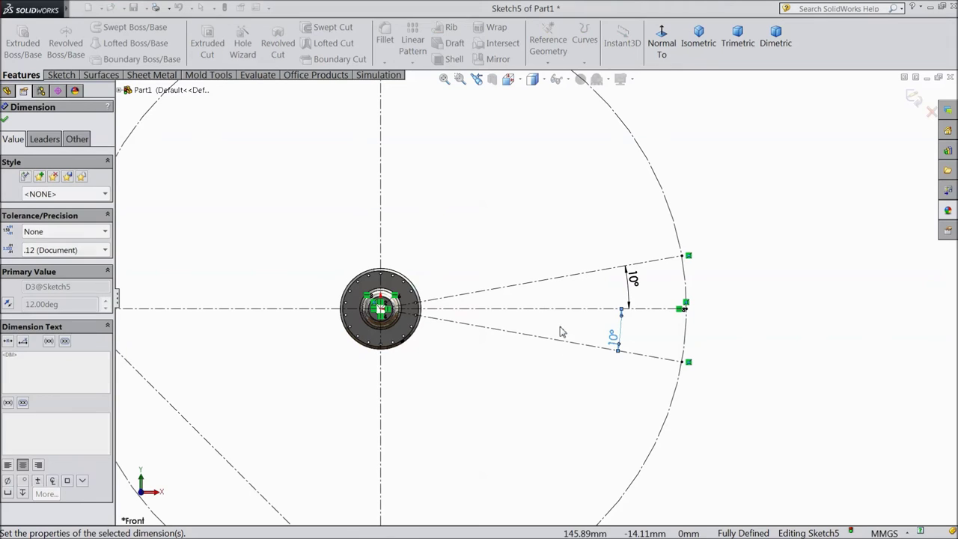
click(914, 103)
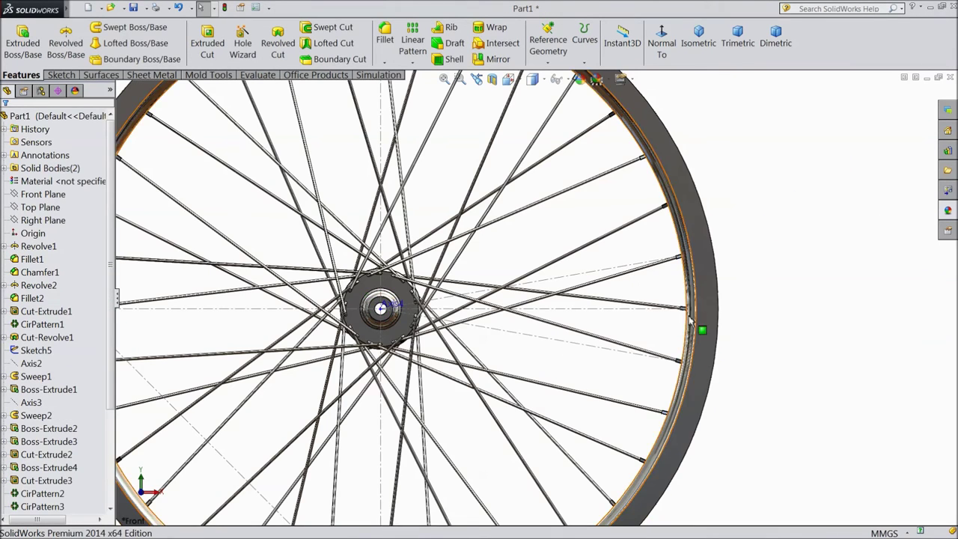
- Zoom in on a spoke nipple at the rim, then start a Circular Pattern
scroll(652, 316, up, 3)
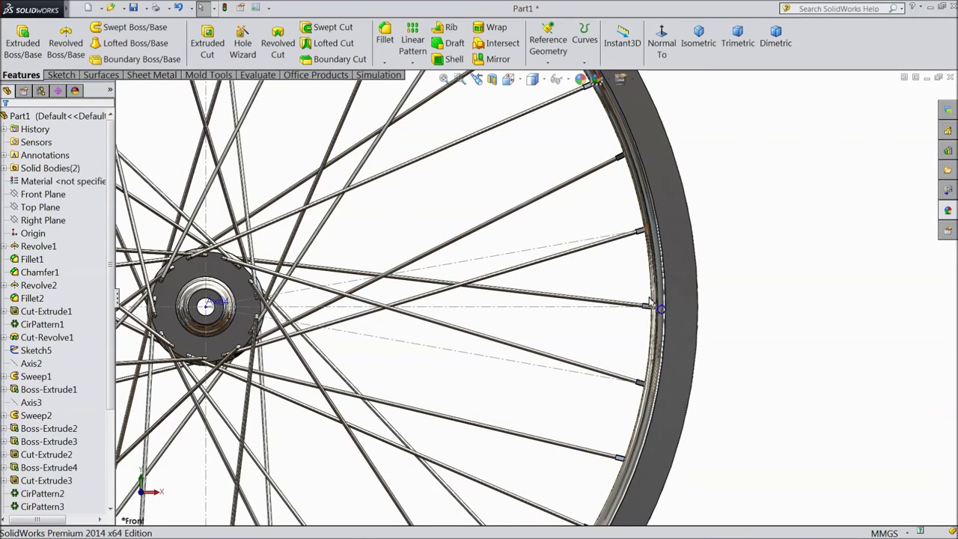
scroll(649, 254, up, 2)
scroll(650, 271, up, 1)
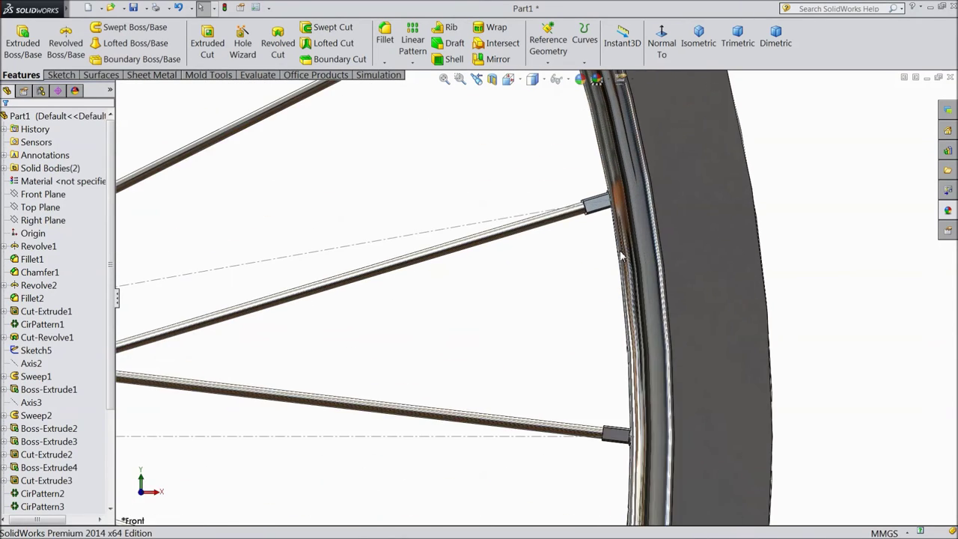
scroll(613, 275, up, 1)
scroll(608, 272, up, 1)
scroll(607, 271, down, 2)
scroll(591, 270, up, 1)
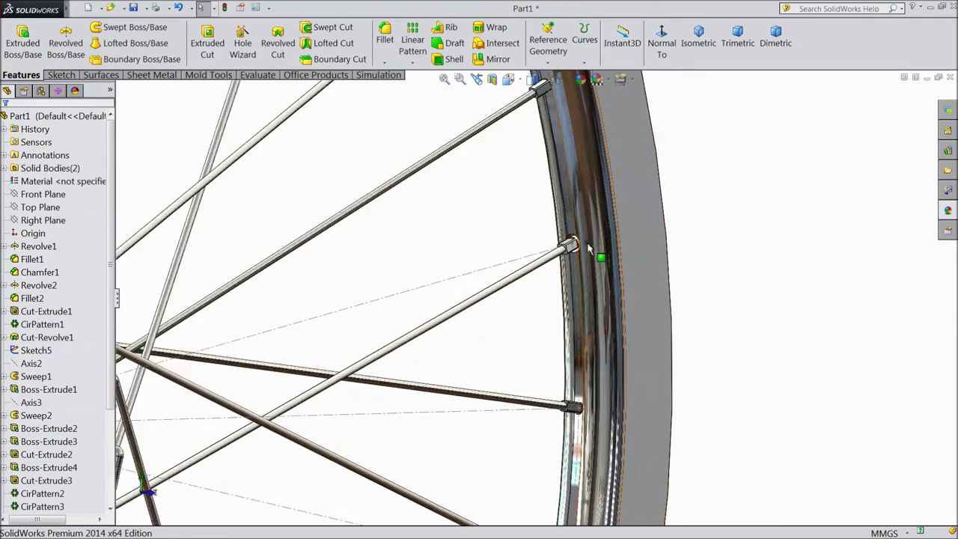
scroll(576, 267, up, 2)
scroll(563, 265, up, 1)
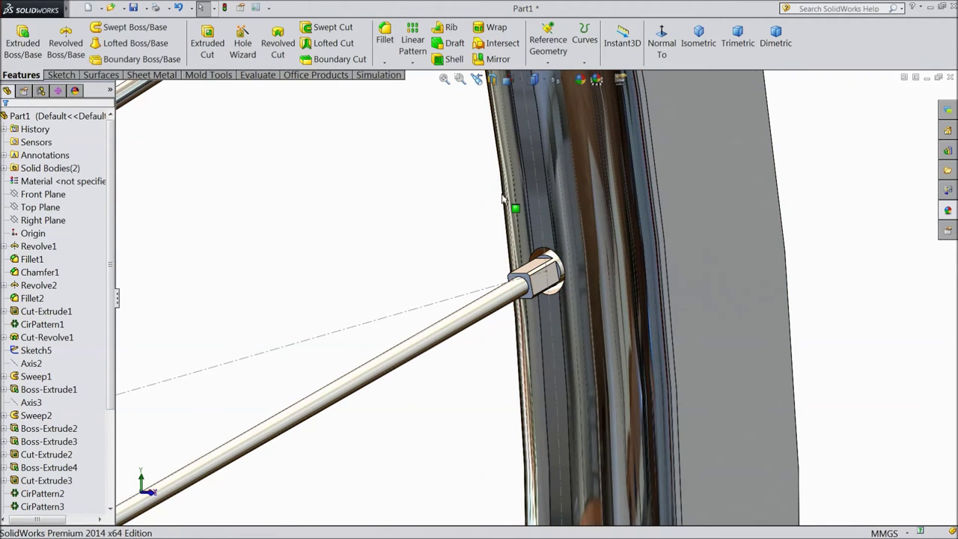
click(412, 66)
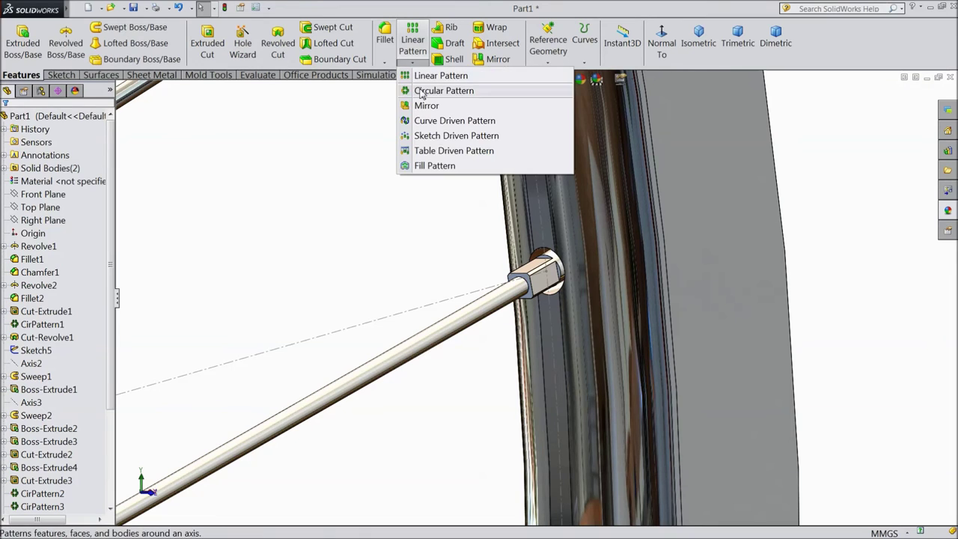
click(421, 90)
- Choose Cut-Revolve3 from the feature tree as the feature to pattern
scroll(407, 172, up, 3)
scroll(402, 185, up, 2)
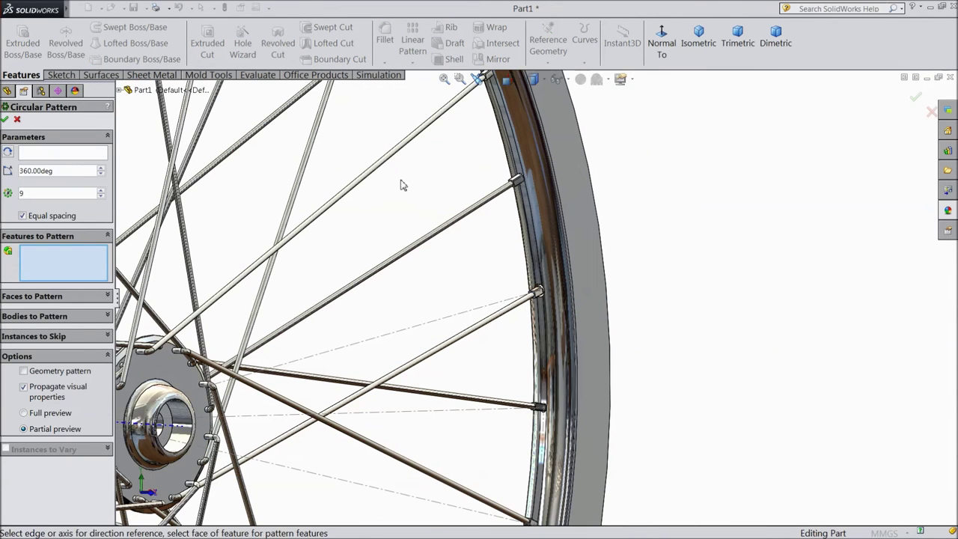
scroll(392, 188, up, 1)
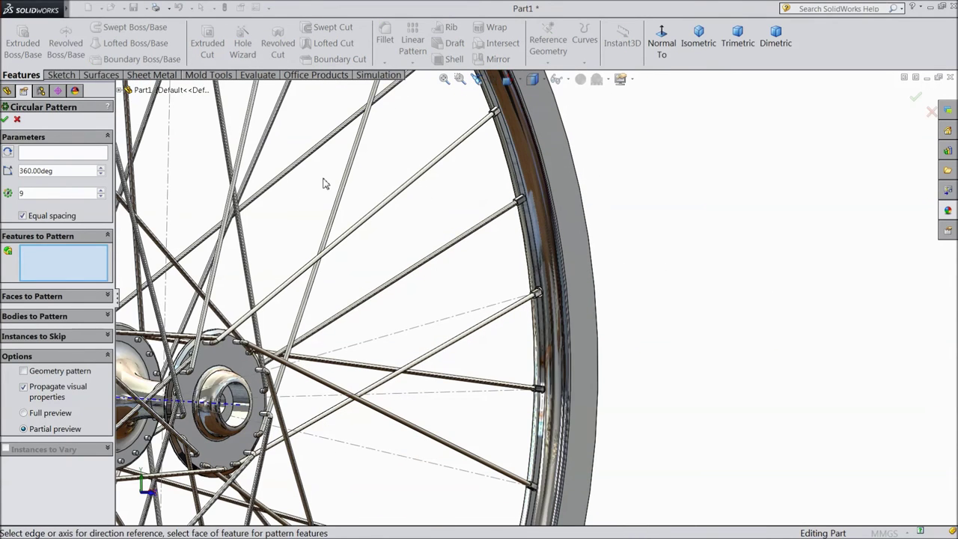
scroll(397, 189, up, 4)
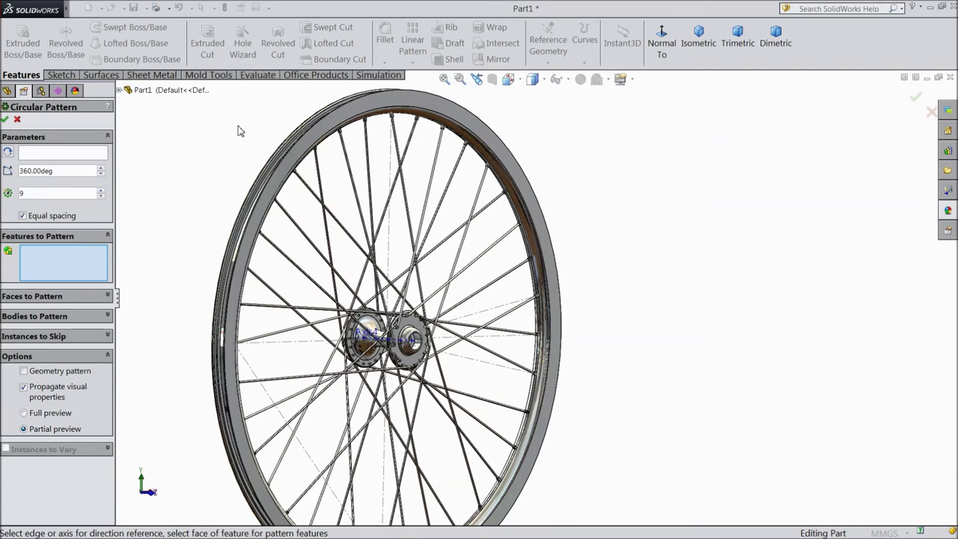
click(120, 90)
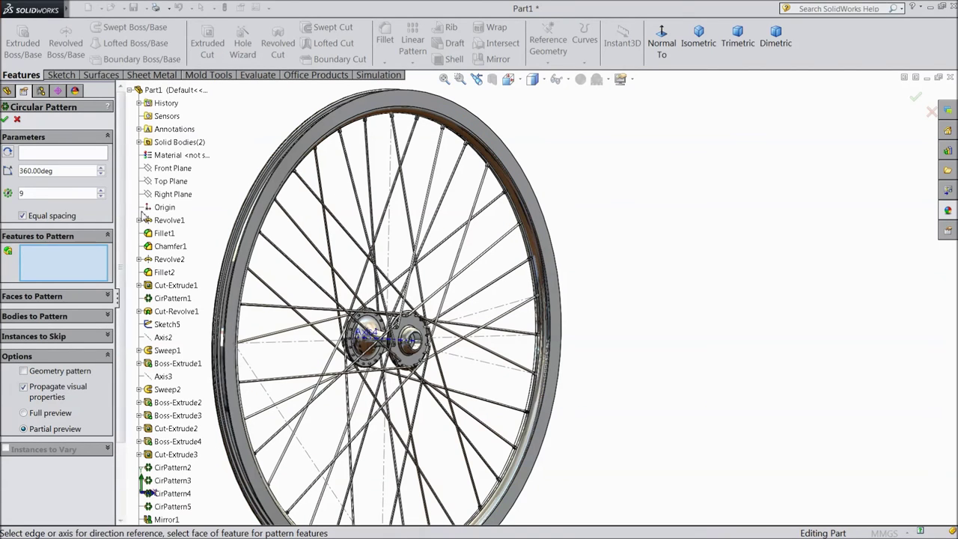
scroll(163, 450, down, 2)
scroll(163, 460, up, 1)
scroll(165, 494, down, 1)
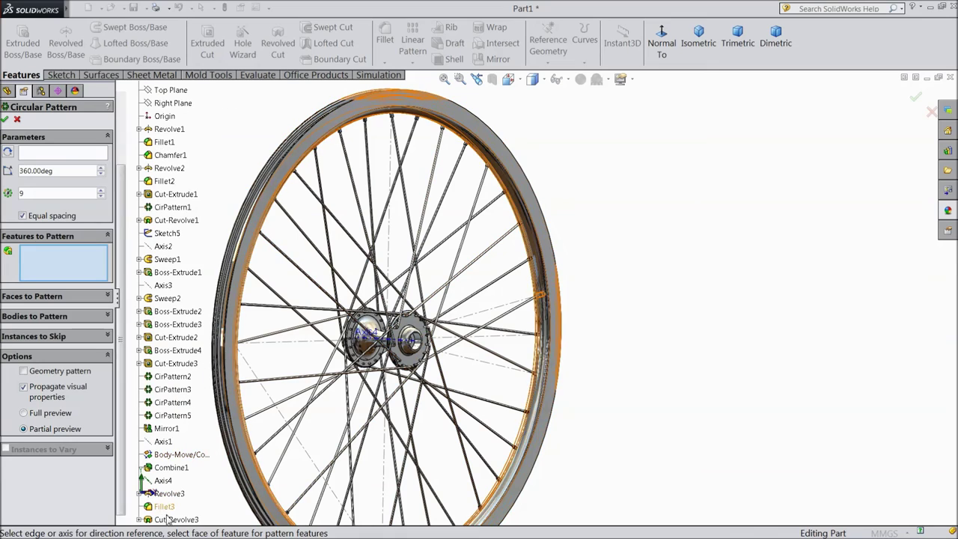
click(171, 519)
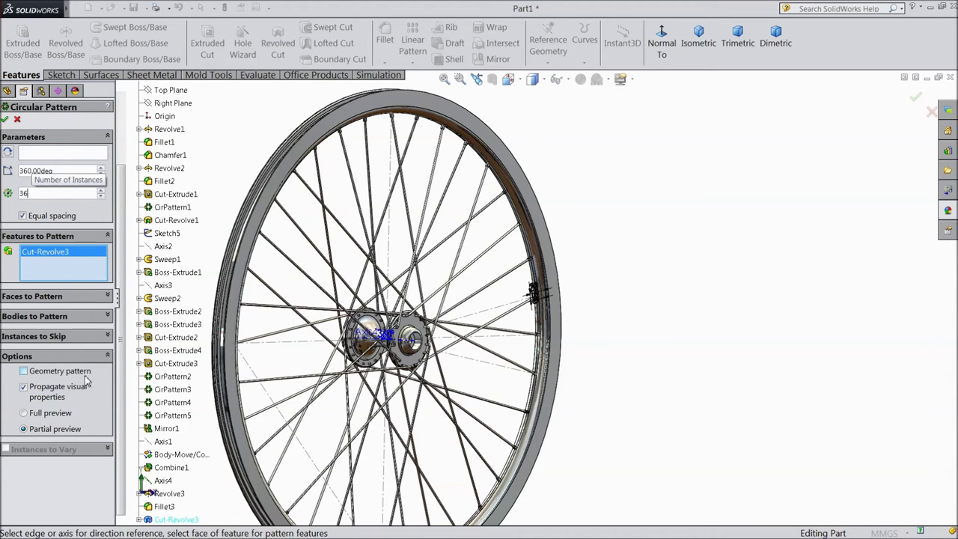
- Use the rim face as direction and pattern 36 equally spaced instances over 360°
scroll(483, 310, down, 2)
scroll(483, 310, down, 2)
scroll(500, 317, down, 2)
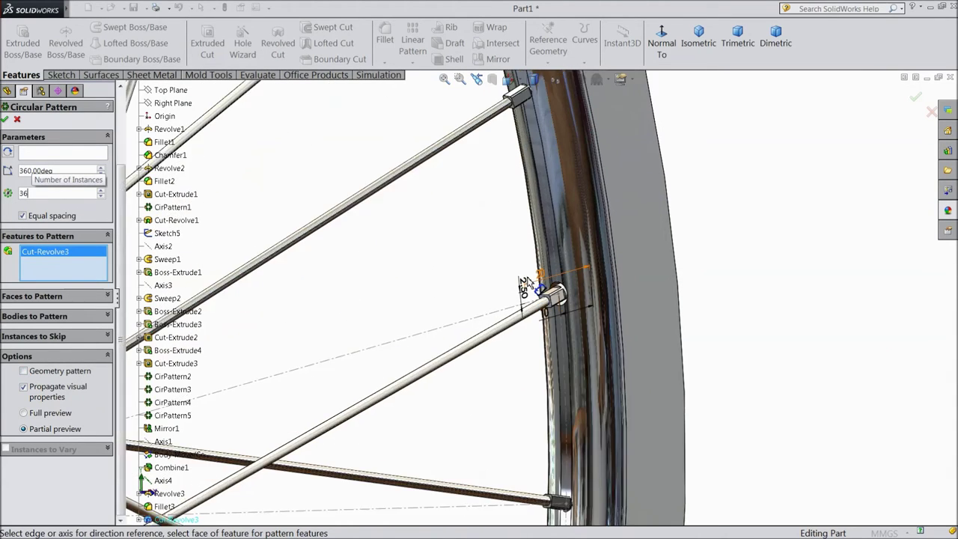
scroll(500, 317, down, 2)
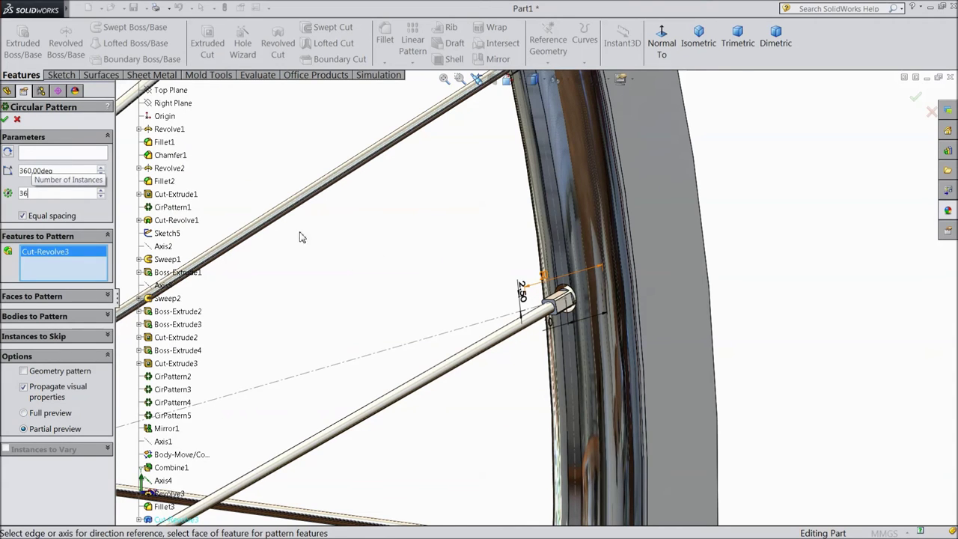
click(41, 155)
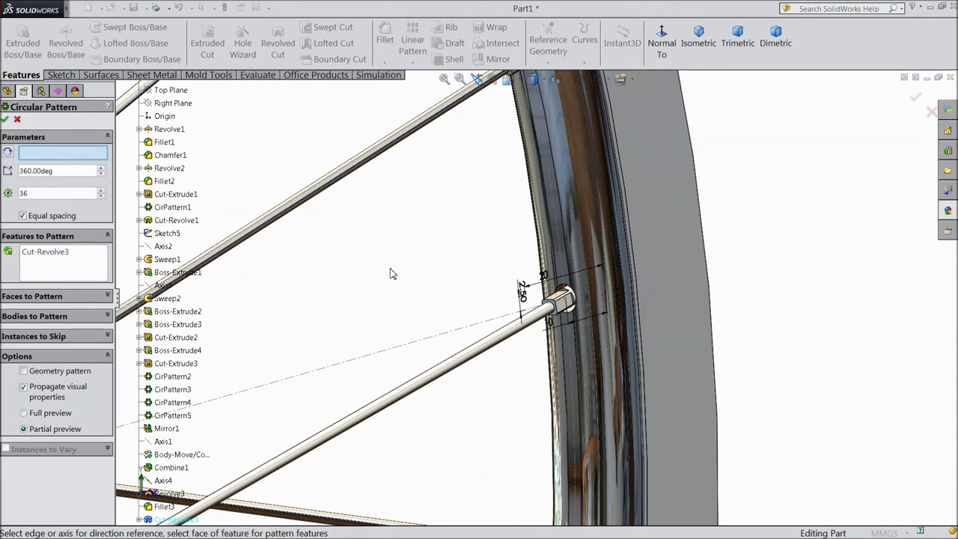
key(Left)
click(557, 245)
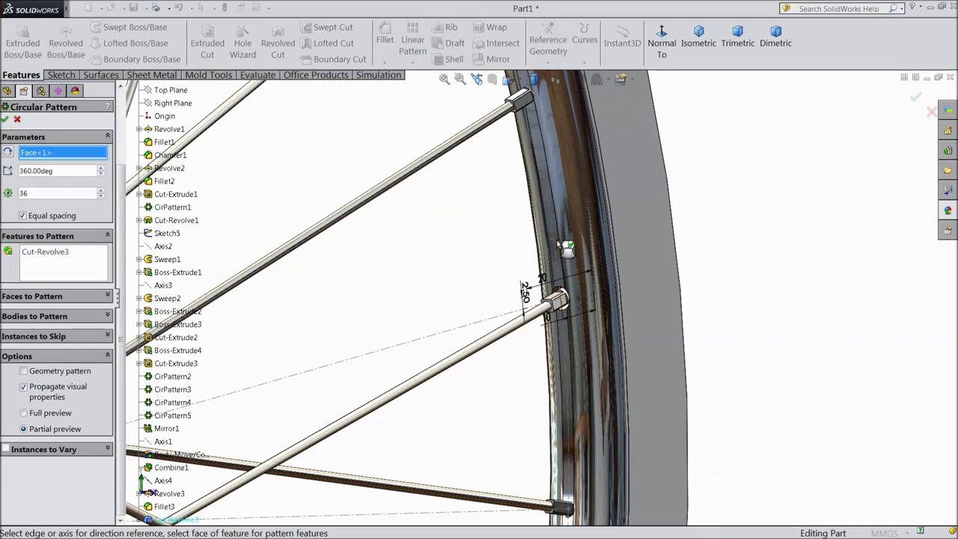
scroll(550, 217, up, 2)
scroll(544, 197, up, 2)
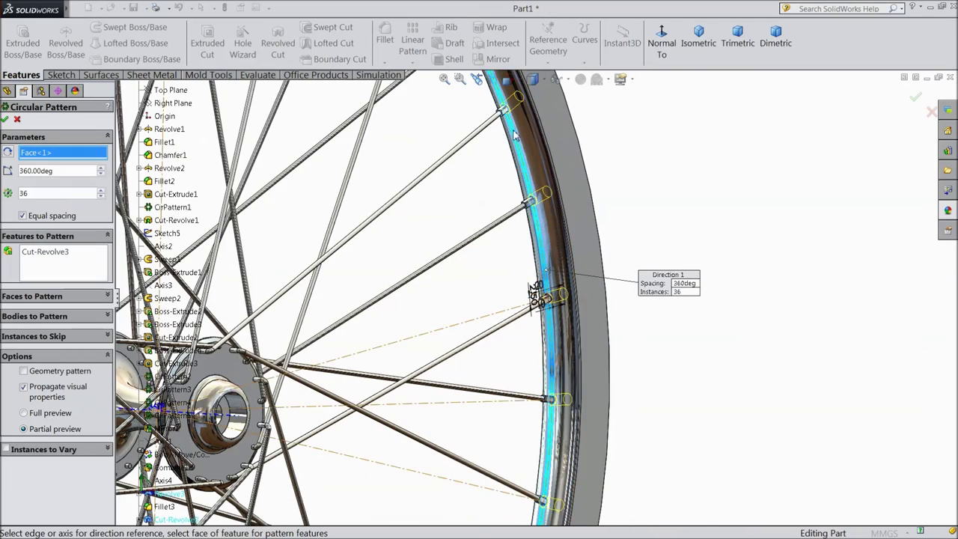
scroll(545, 196, up, 2)
scroll(524, 168, up, 1)
scroll(483, 133, up, 1)
scroll(471, 149, up, 2)
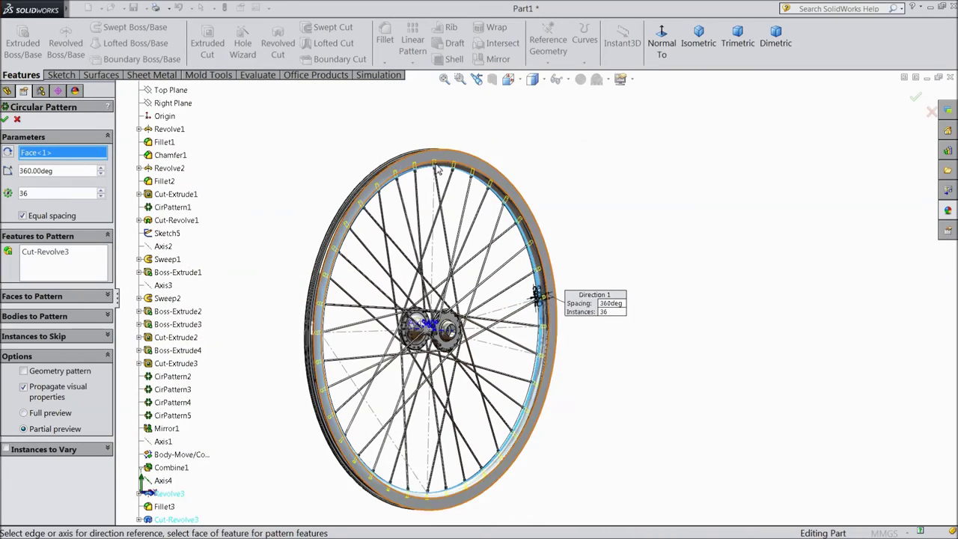
scroll(361, 338, down, 2)
scroll(357, 349, down, 2)
scroll(326, 370, up, 1)
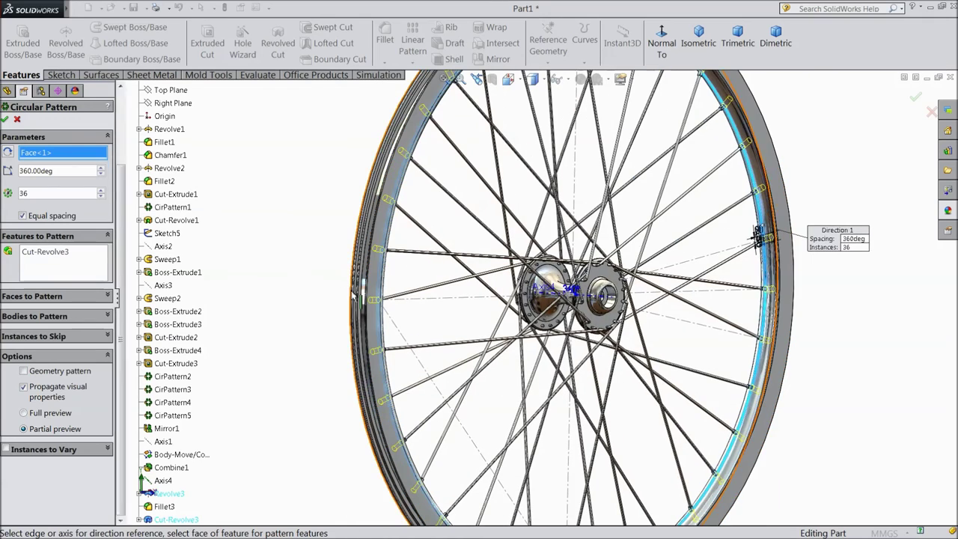
click(6, 120)
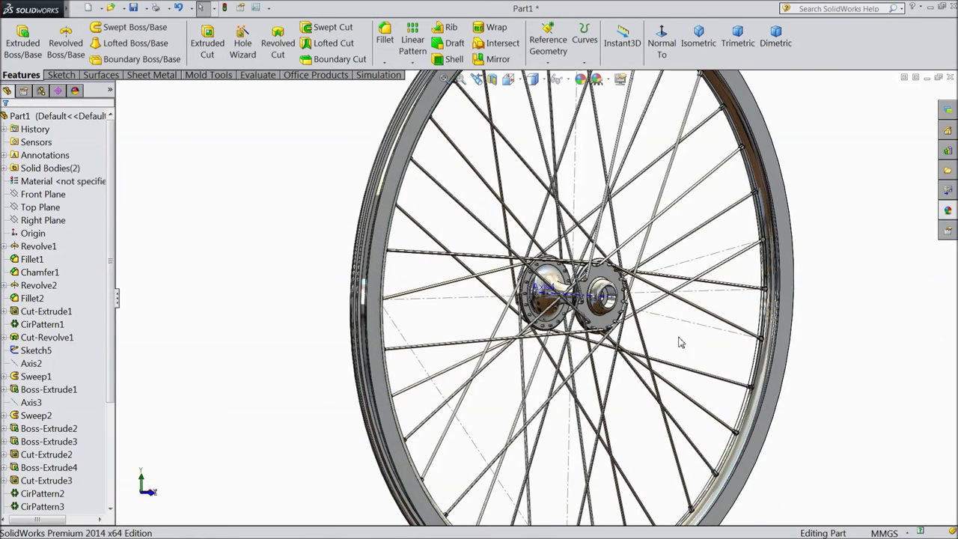
mouse_move(680, 343)
middle_down()
mouse_move(576, 352)
mouse_move(434, 345)
middle_up()
scroll(372, 311, down, 4)
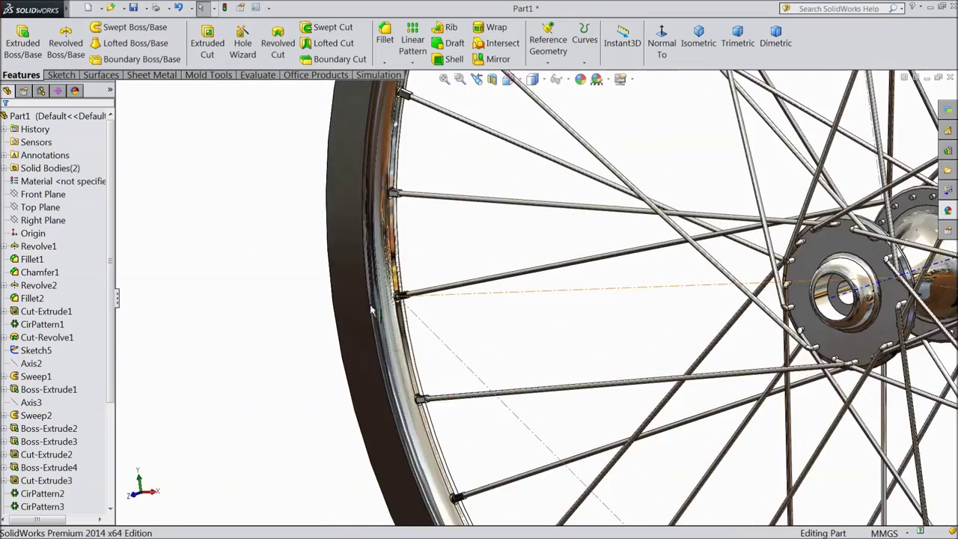
scroll(372, 311, down, 2)
scroll(372, 311, down, 2)
scroll(429, 316, up, 2)
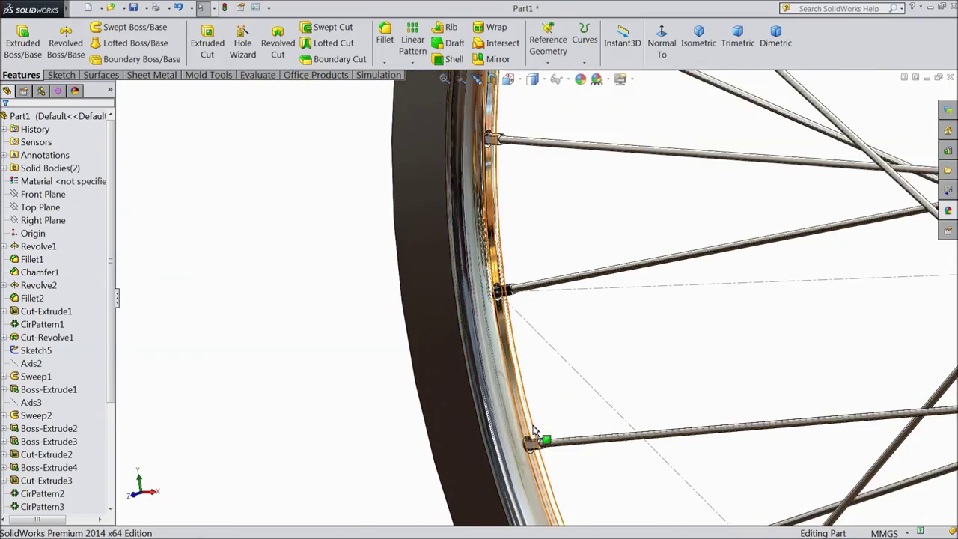
scroll(534, 429, down, 2)
scroll(531, 424, down, 1)
scroll(509, 423, down, 1)
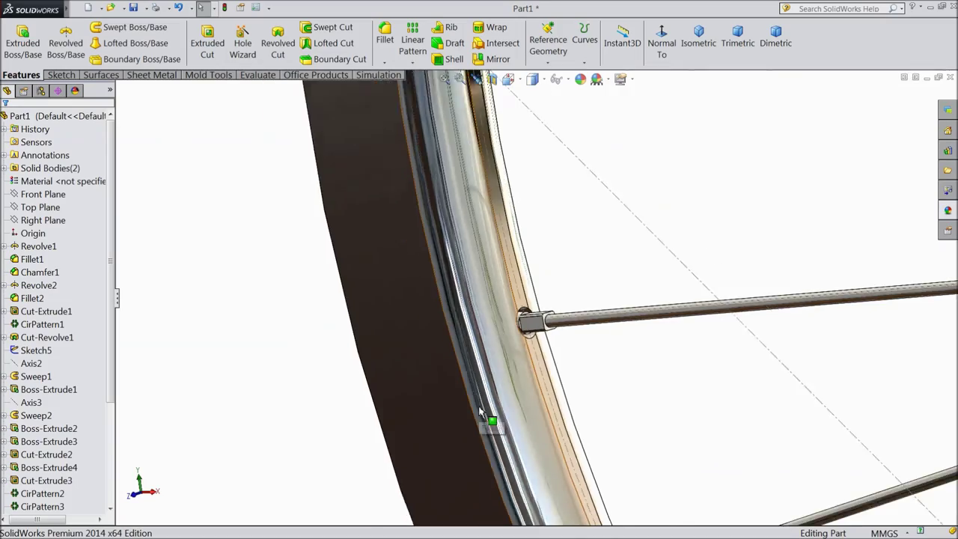
scroll(480, 410, up, 3)
scroll(476, 404, up, 2)
scroll(677, 309, down, 2)
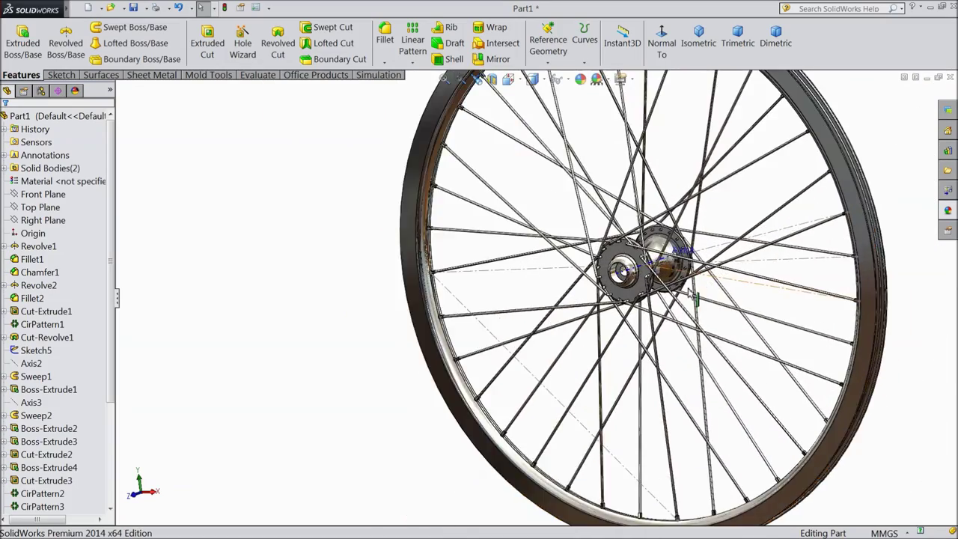
scroll(670, 314, up, 3)
scroll(666, 310, down, 1)
scroll(631, 294, down, 2)
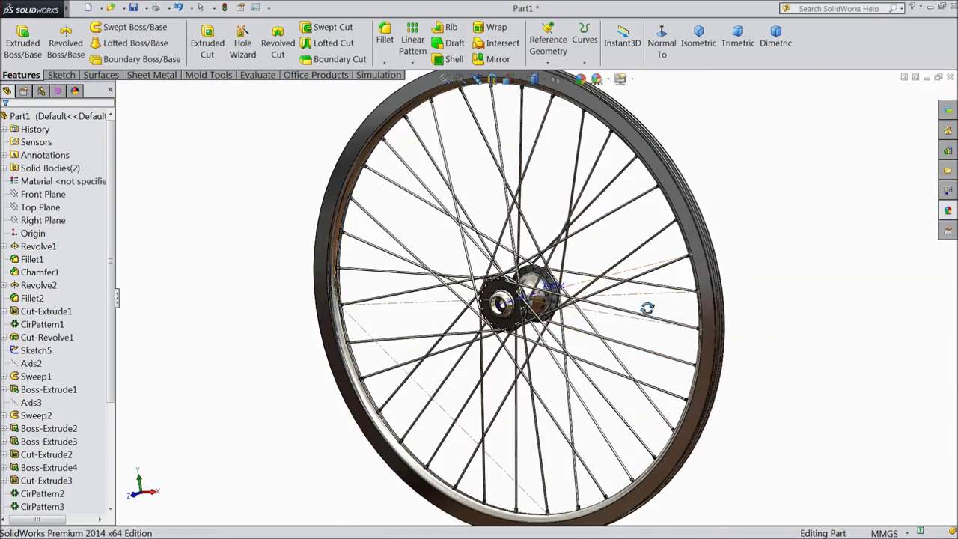
mouse_move(646, 309)
middle_down()
mouse_move(701, 256)
mouse_move(673, 212)
mouse_move(601, 247)
mouse_move(520, 208)
mouse_move(505, 226)
mouse_move(612, 299)
mouse_move(645, 285)
mouse_move(639, 366)
mouse_move(614, 381)
mouse_move(665, 366)
mouse_move(640, 370)
mouse_move(651, 344)
middle_up()
scroll(661, 334, down, 3)
mouse_move(621, 311)
middle_down()
mouse_move(712, 268)
mouse_move(650, 273)
mouse_move(684, 271)
middle_up()
mouse_move(567, 258)
middle_down()
mouse_move(695, 246)
mouse_move(651, 301)
mouse_move(575, 249)
mouse_move(571, 256)
mouse_move(603, 250)
mouse_move(595, 270)
middle_up()
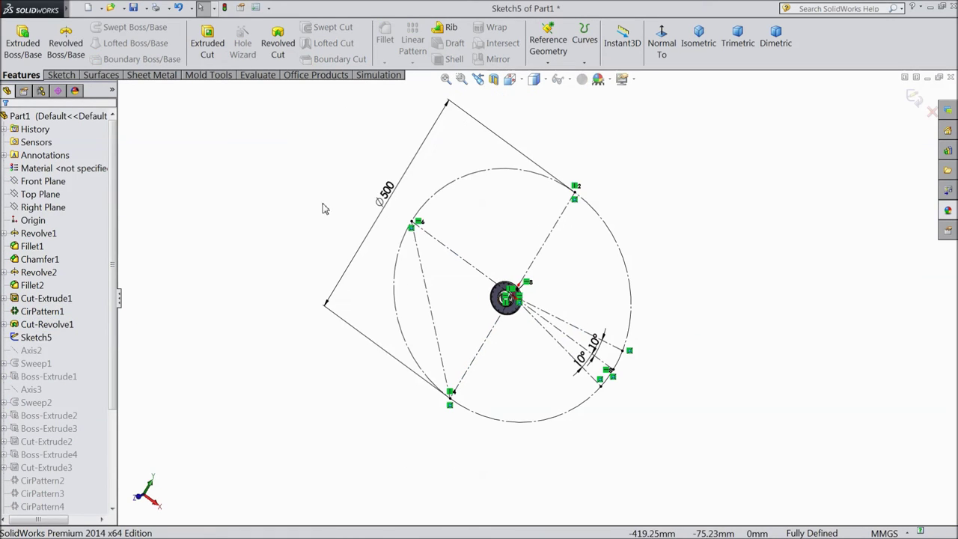
- Change Sketch5's ⌀500 rim diameter to 400 and exit the sketch to rebuild
double_click(388, 196)
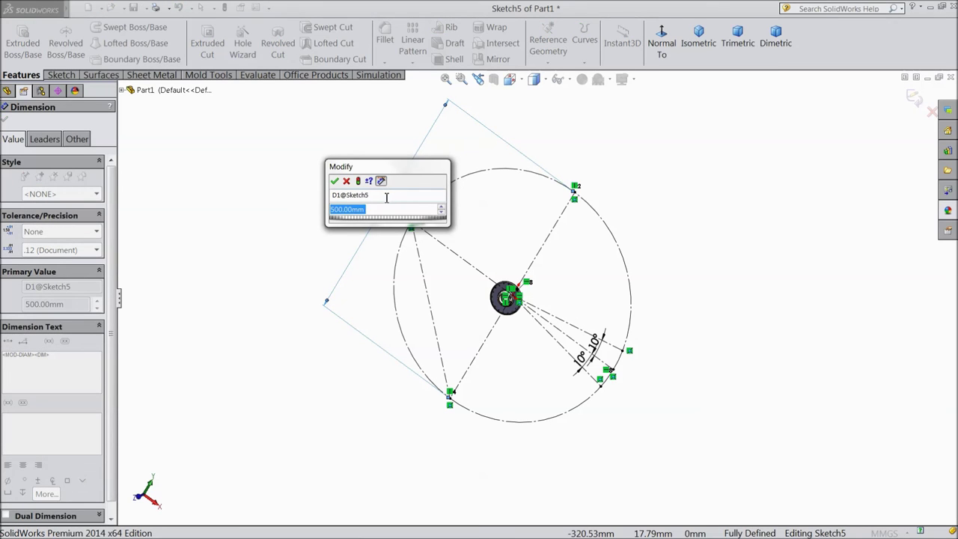
text(400)
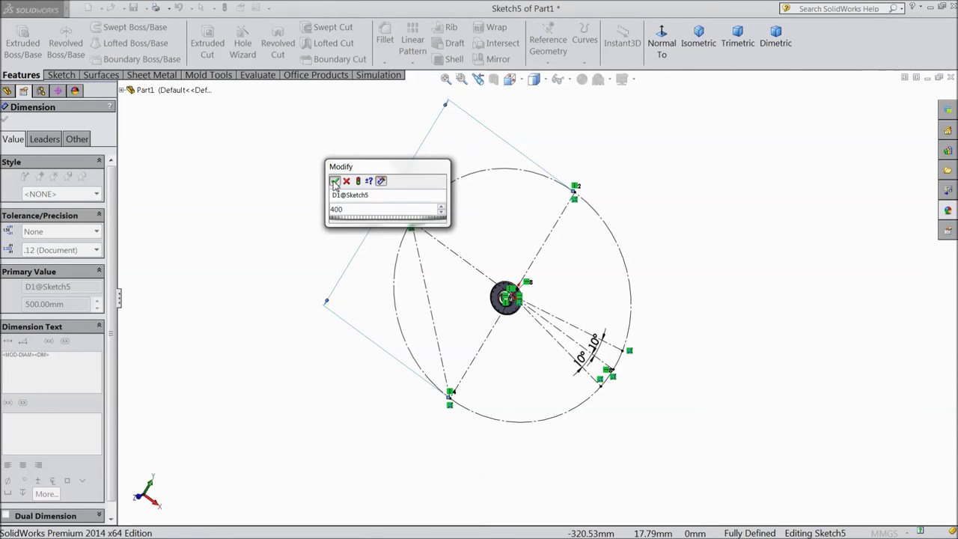
click(335, 180)
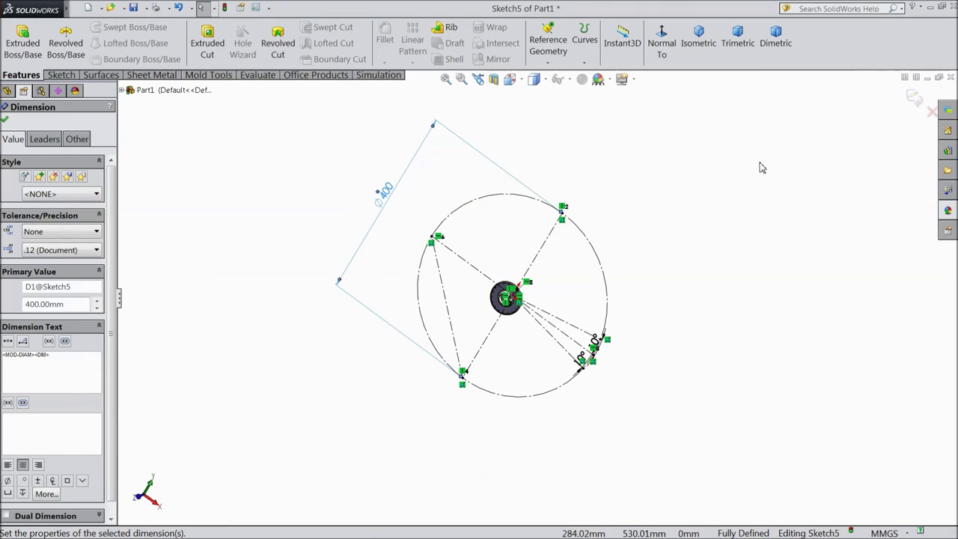
click(916, 102)
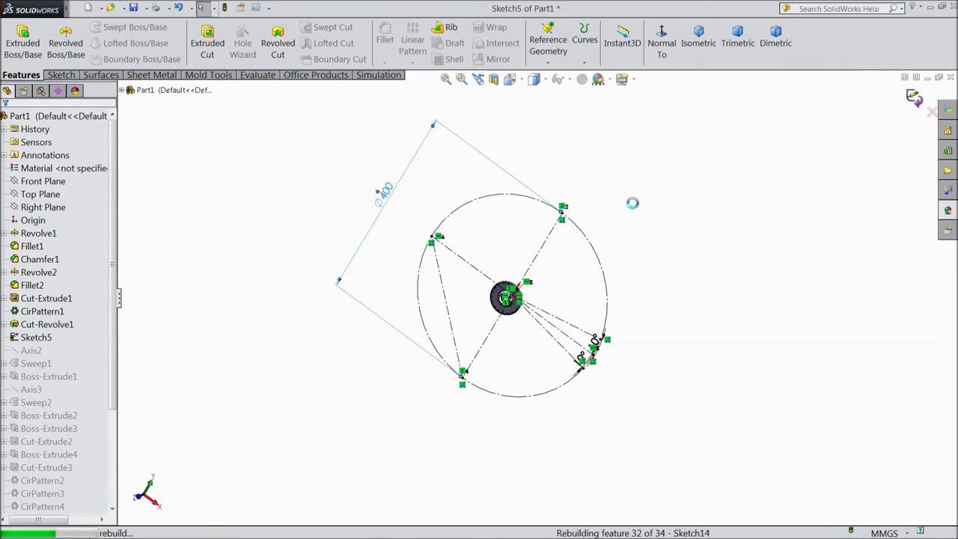
- Hide Sketch5 and hub axis Axis4, then dismiss the antivirus notice
scroll(554, 298, down, 3)
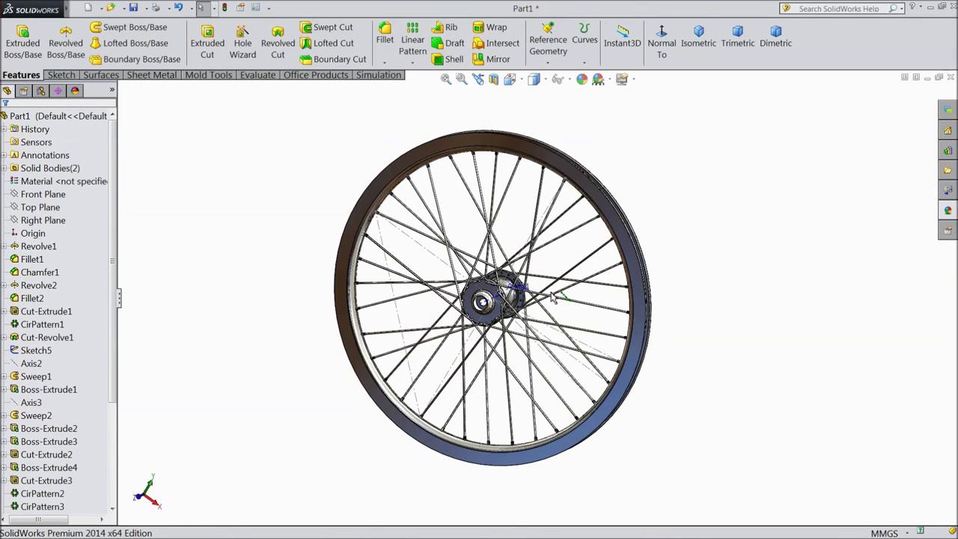
scroll(510, 297, down, 3)
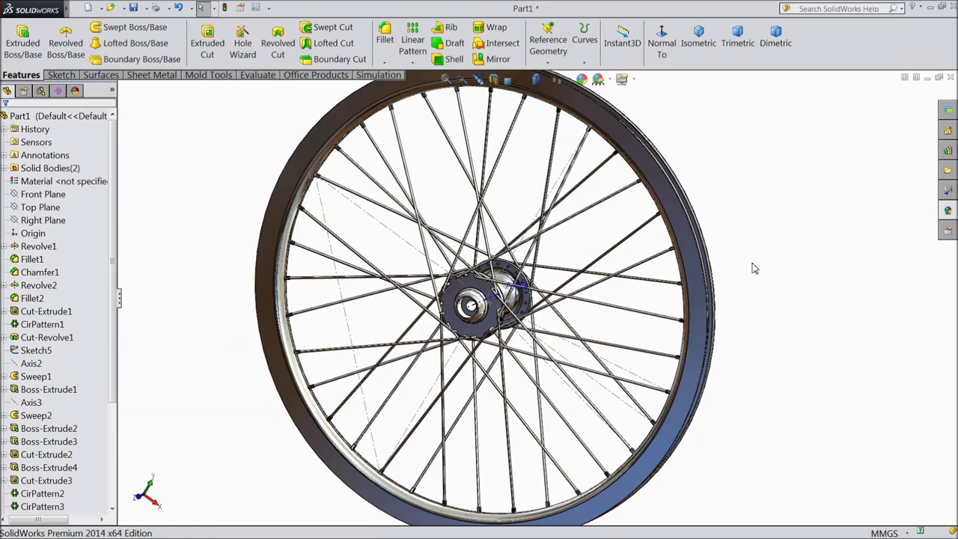
middle_drag(755, 268, 746, 267)
scroll(521, 307, down, 5)
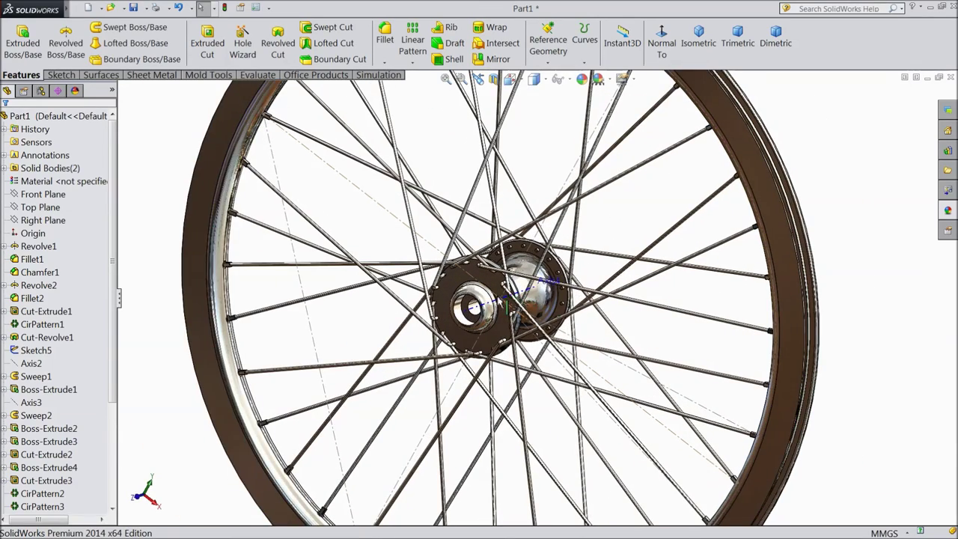
click(43, 333)
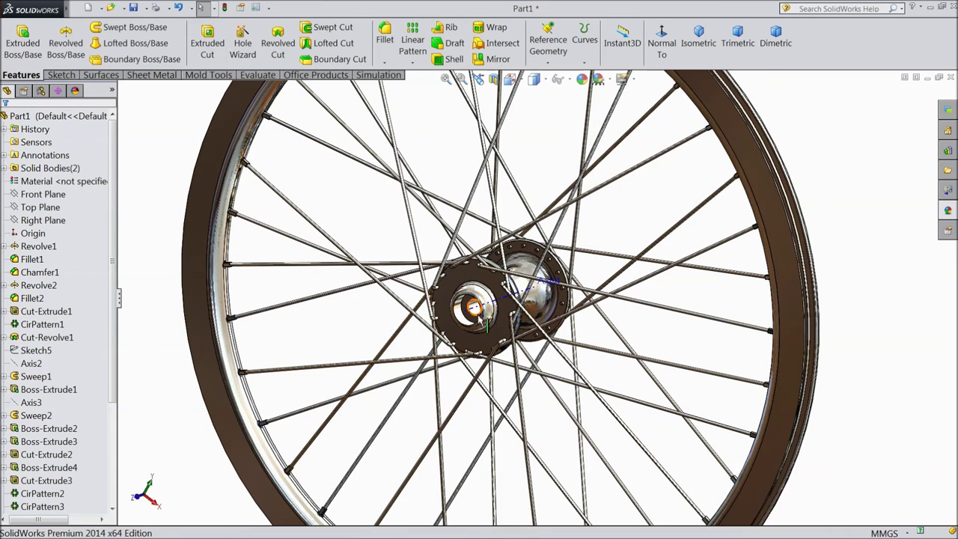
click(503, 302)
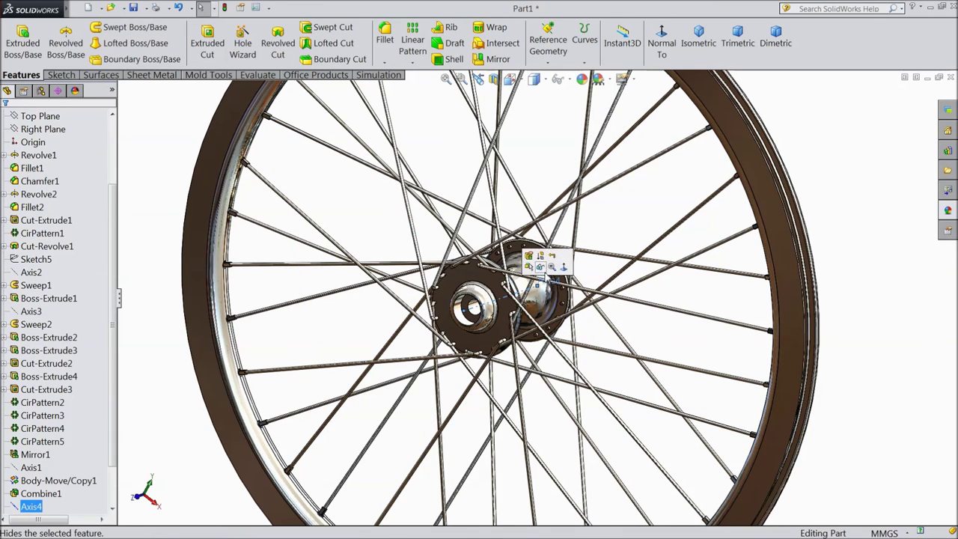
click(539, 267)
scroll(537, 281, up, 3)
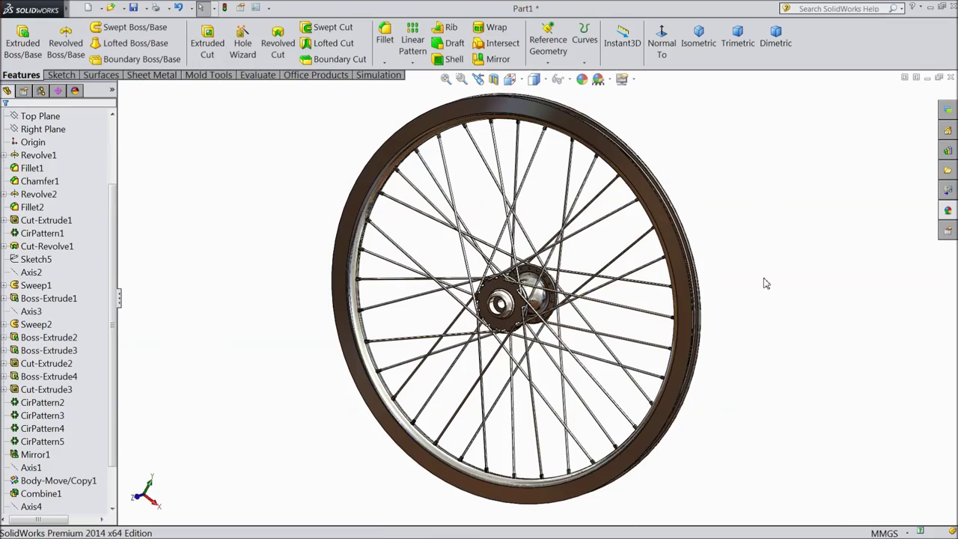
mouse_move(755, 296)
middle_down()
mouse_move(670, 304)
mouse_move(753, 284)
mouse_move(779, 257)
mouse_move(772, 239)
mouse_move(781, 289)
mouse_move(750, 306)
mouse_move(776, 285)
mouse_move(827, 359)
mouse_move(789, 336)
mouse_move(843, 317)
mouse_move(771, 338)
middle_up()
click(924, 459)
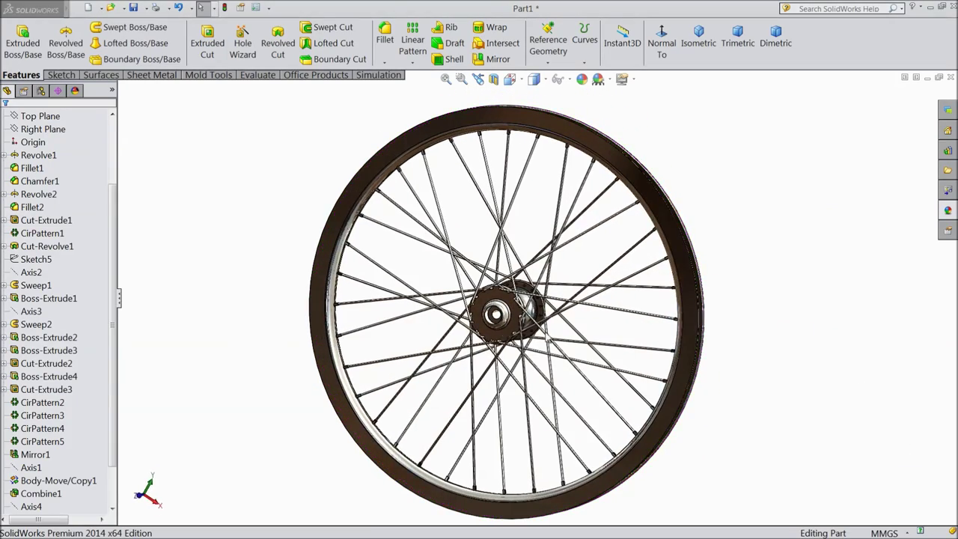